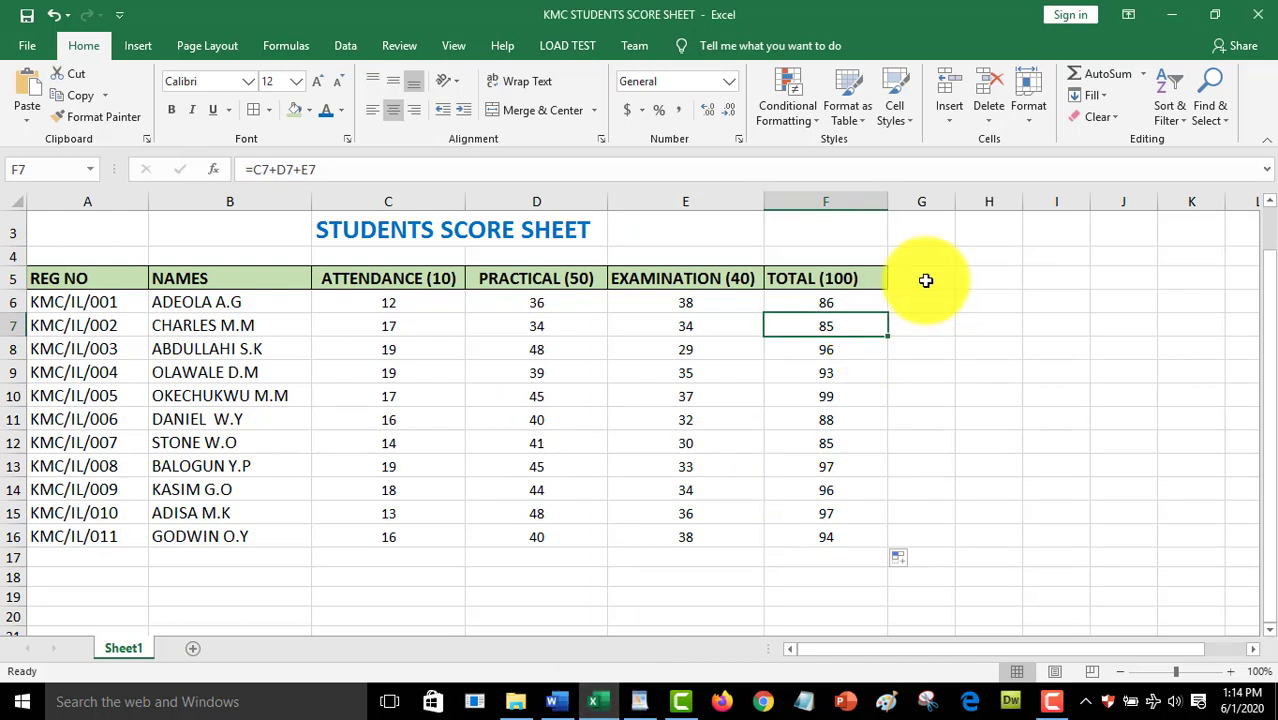
- Add the heading AVERAGE SCORE in cell G5 and widen column G to fit it
click(926, 281)
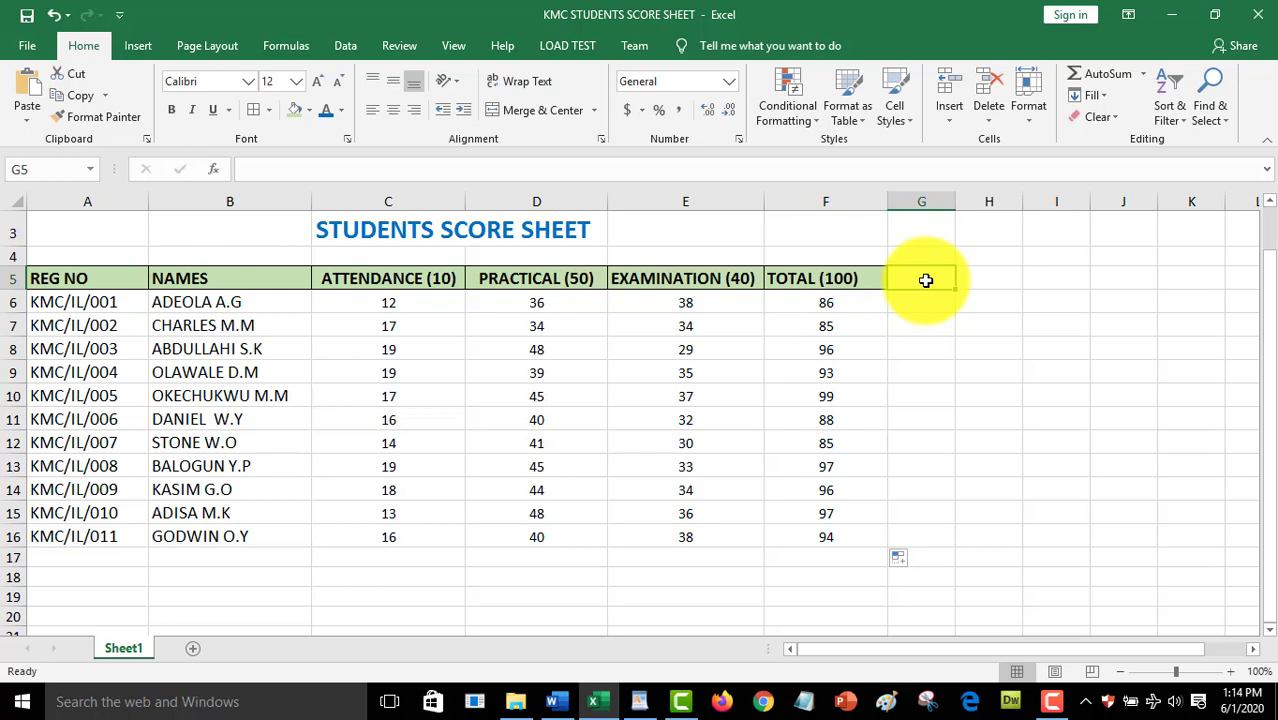
text(AVER)
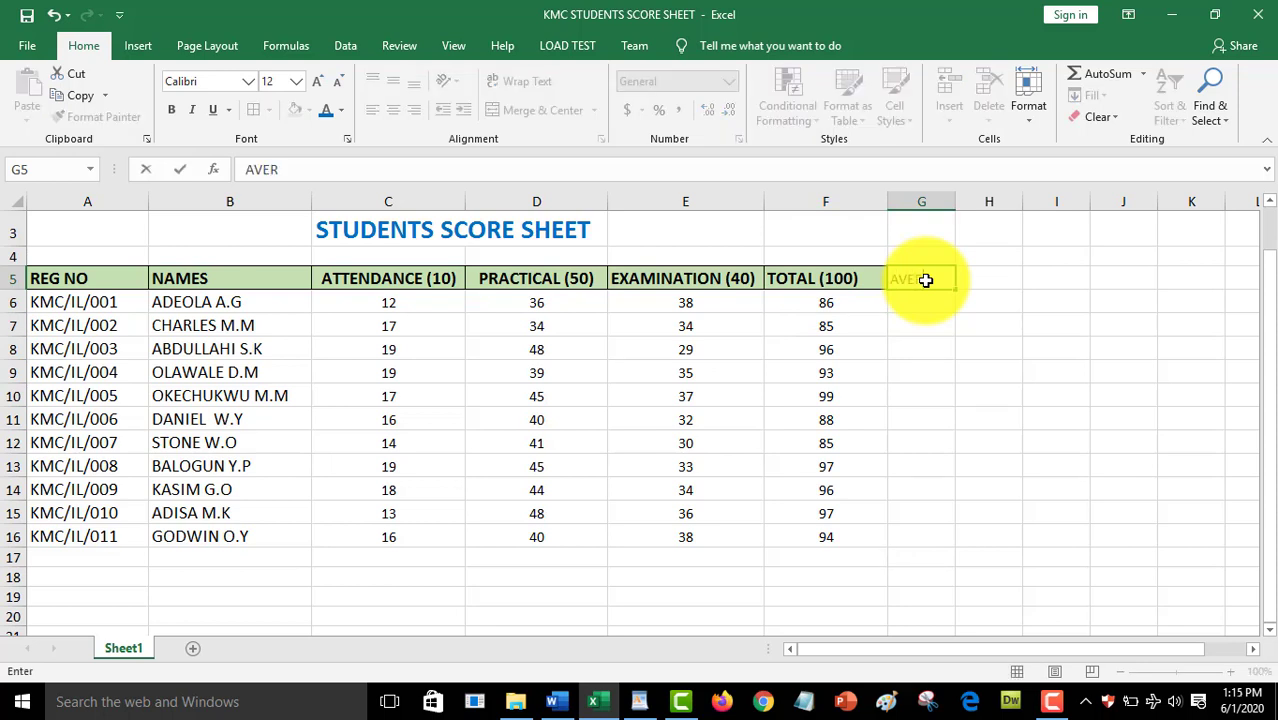
text(AGE SCORE)
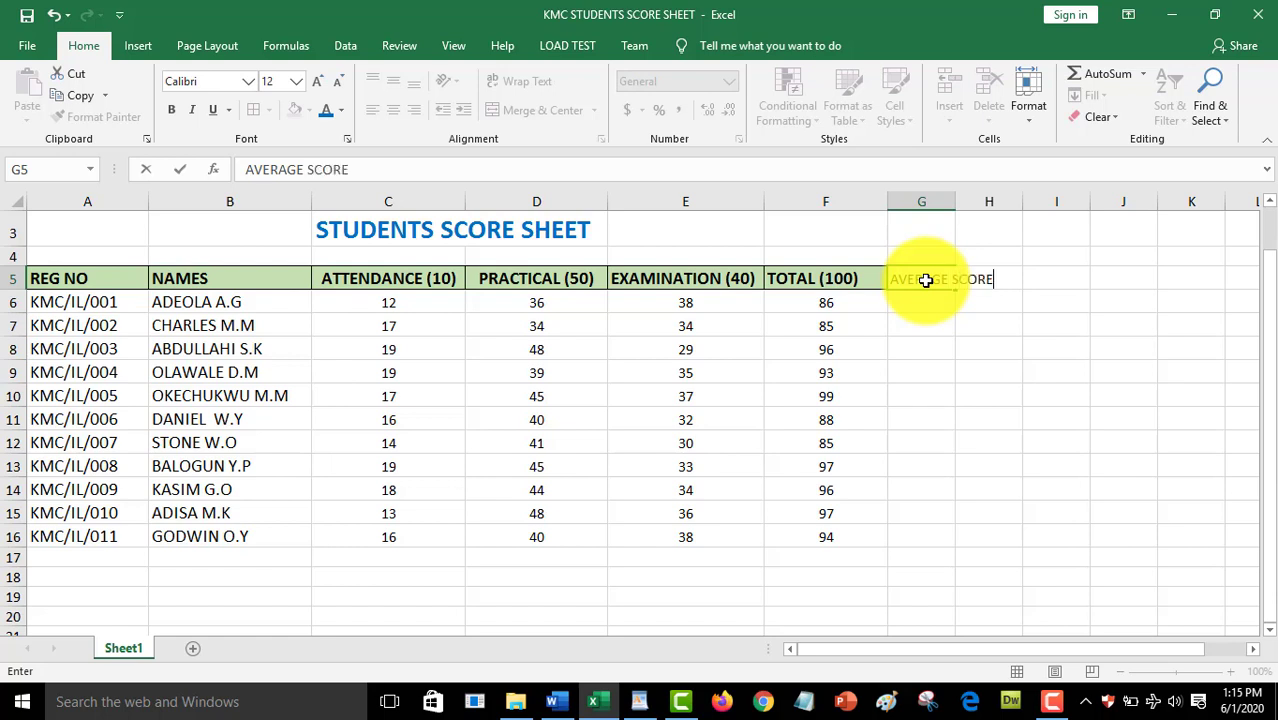
click(984, 422)
drag(955, 201, 1030, 209)
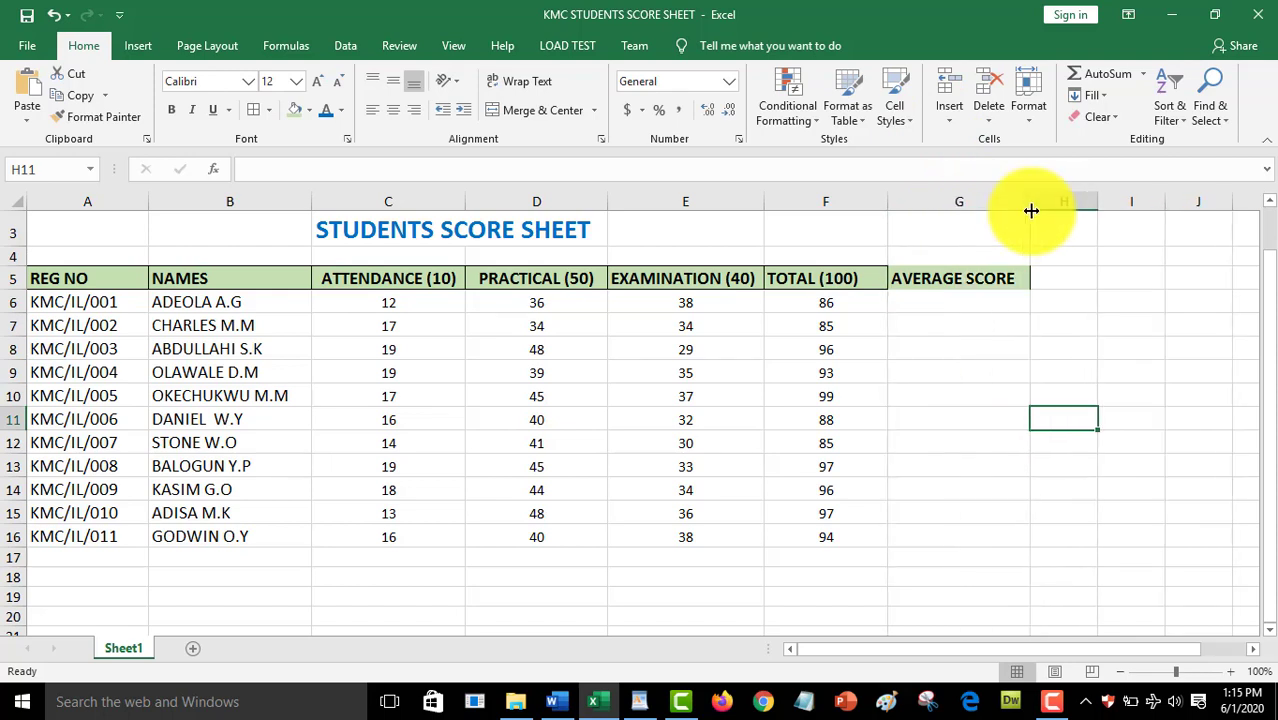
- Shorten the heading in G5 to AVE SCORE and narrow column G to match
click(922, 277)
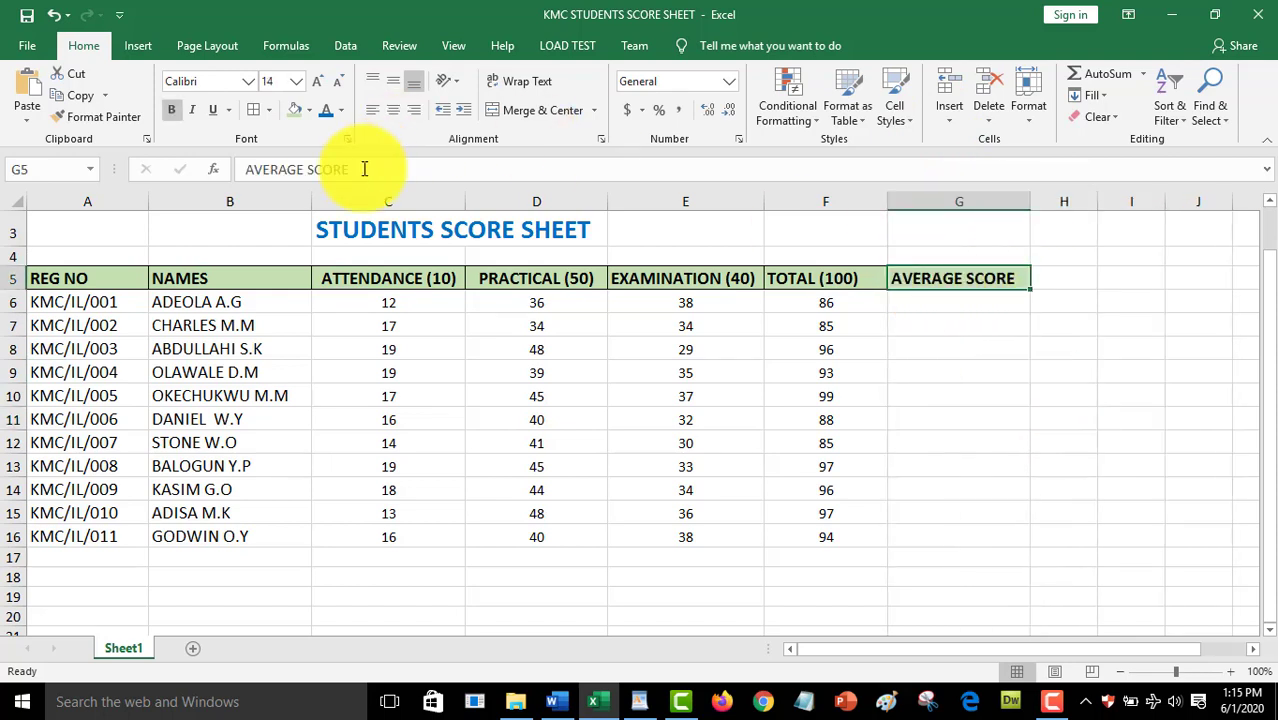
click(304, 168)
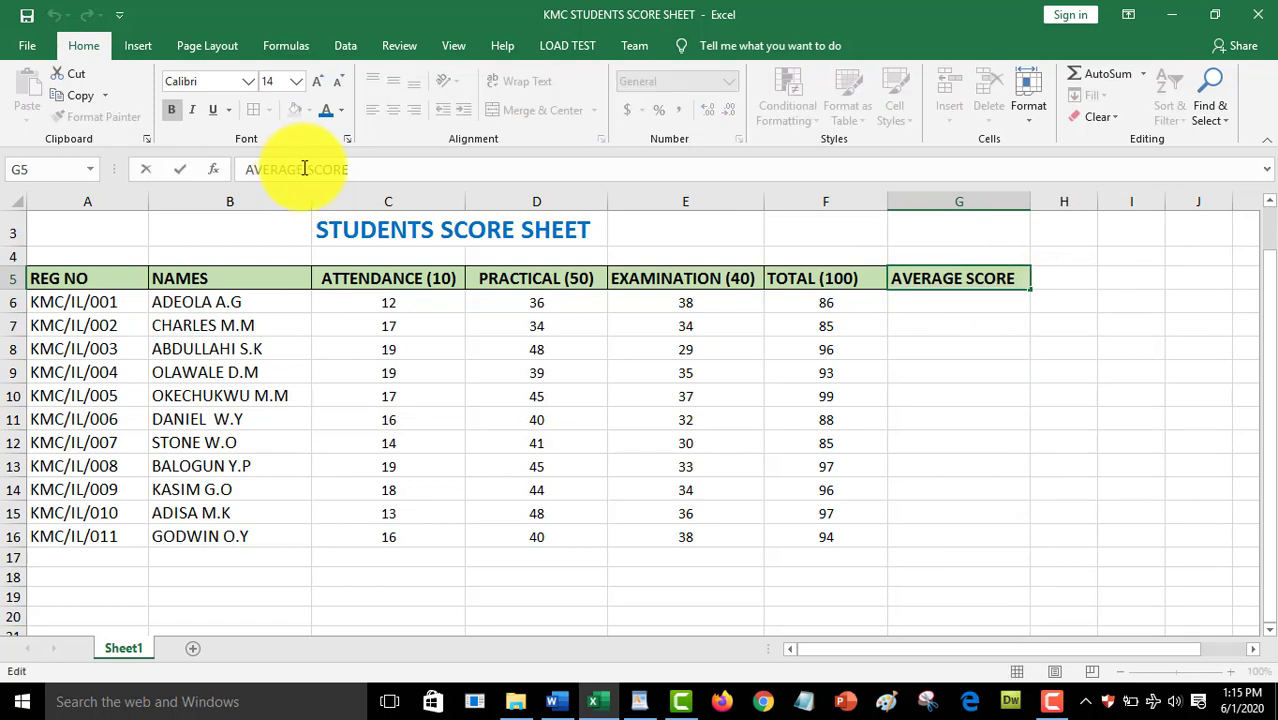
key(BackSpace)
key(BackSpace)
key(BackSpace)
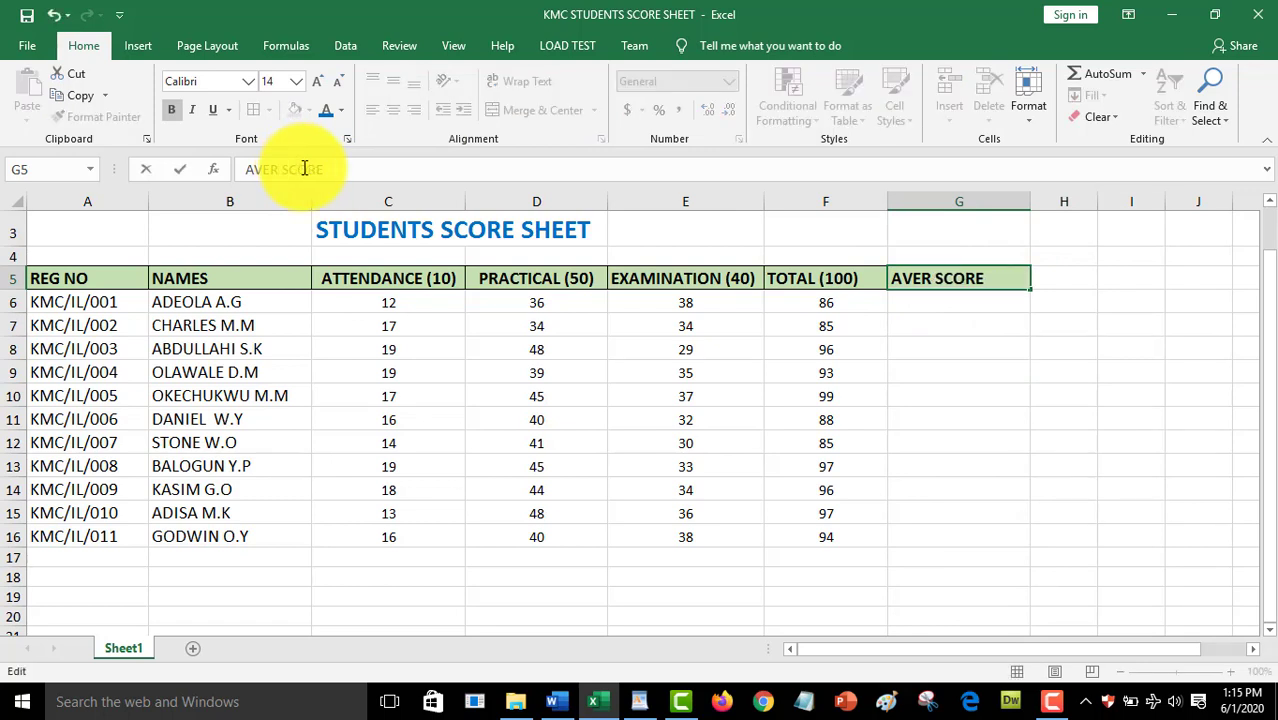
key(BackSpace)
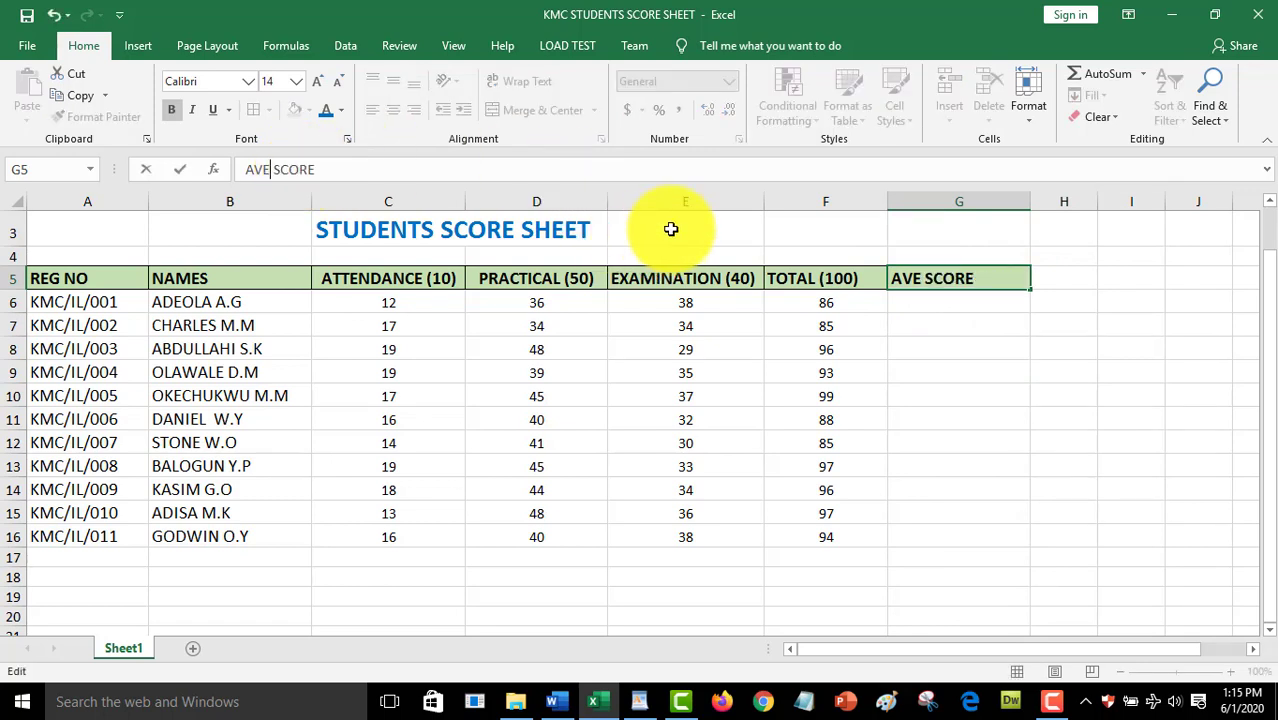
click(912, 310)
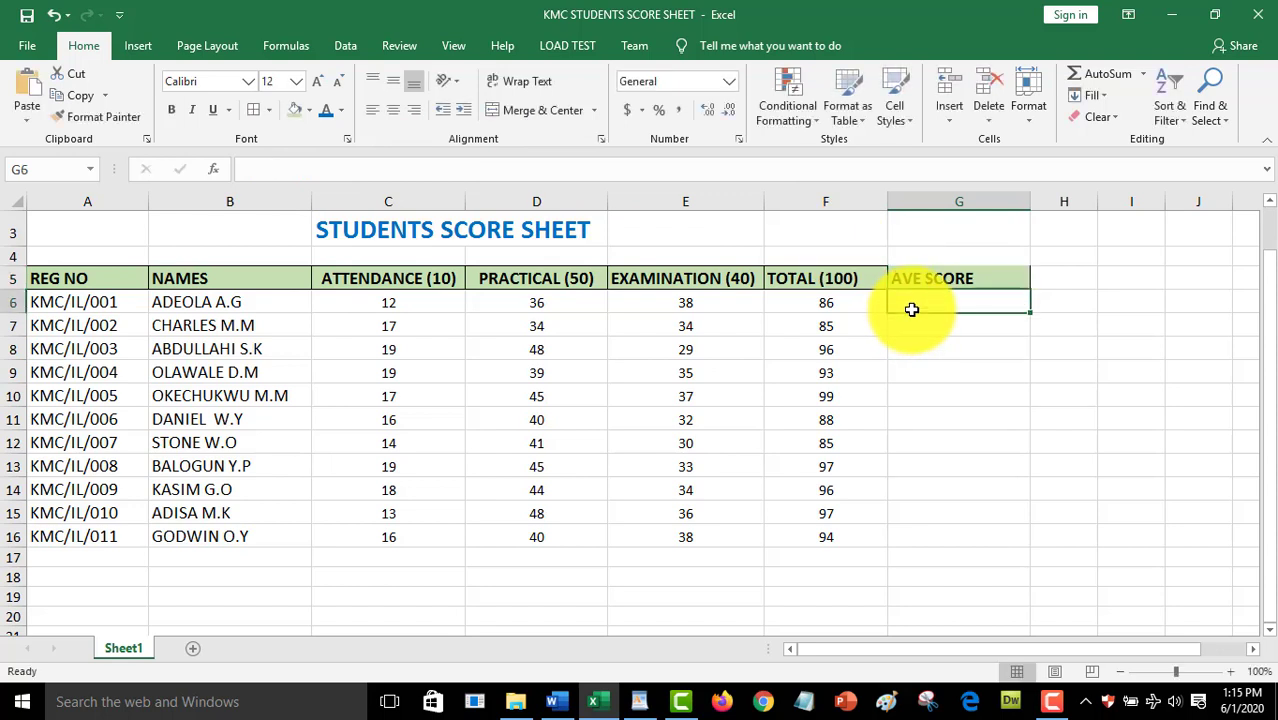
drag(1030, 200, 993, 214)
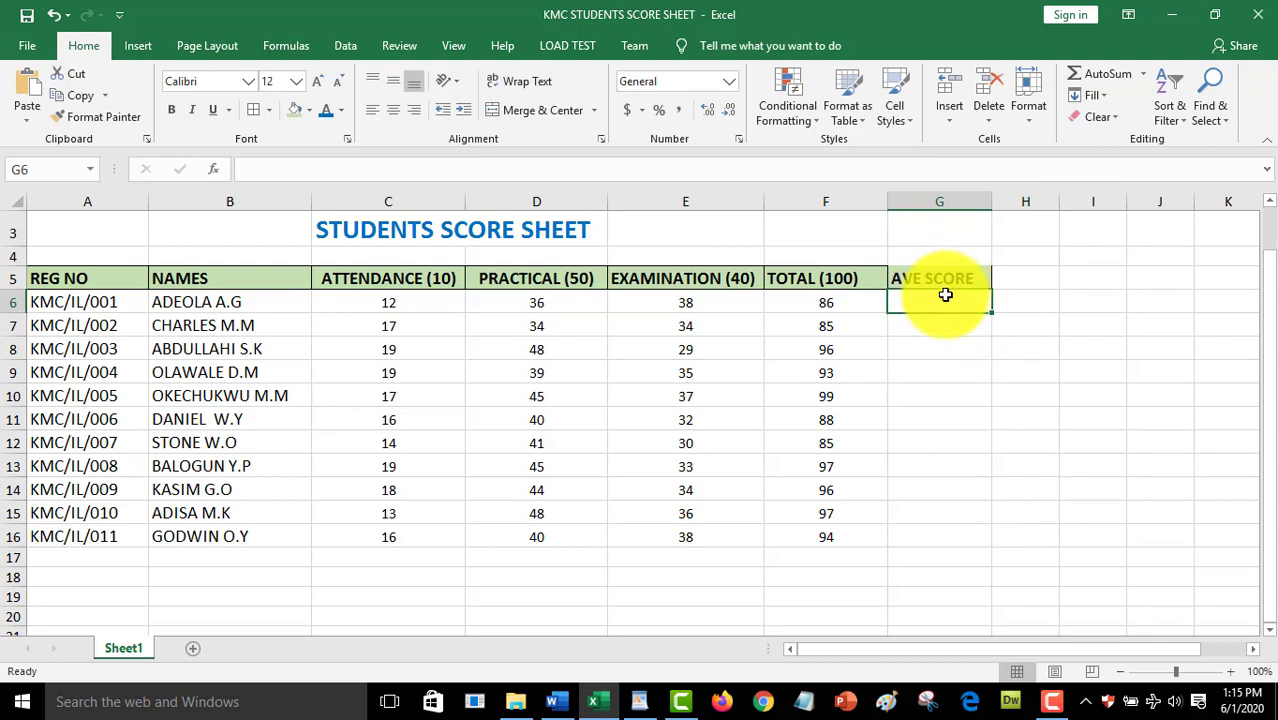
- Enter the formula =AVERAGE(C6:E6) in cell G6 for the first student's average score
text(=)
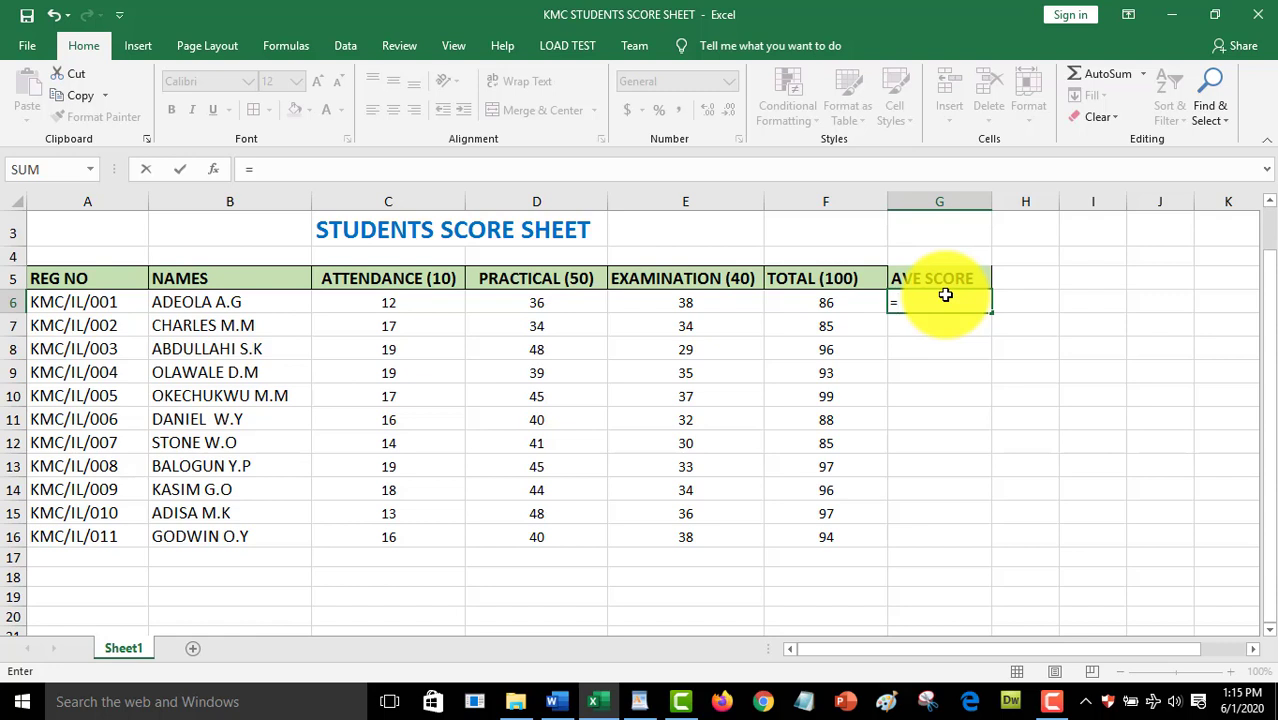
text(AVE)
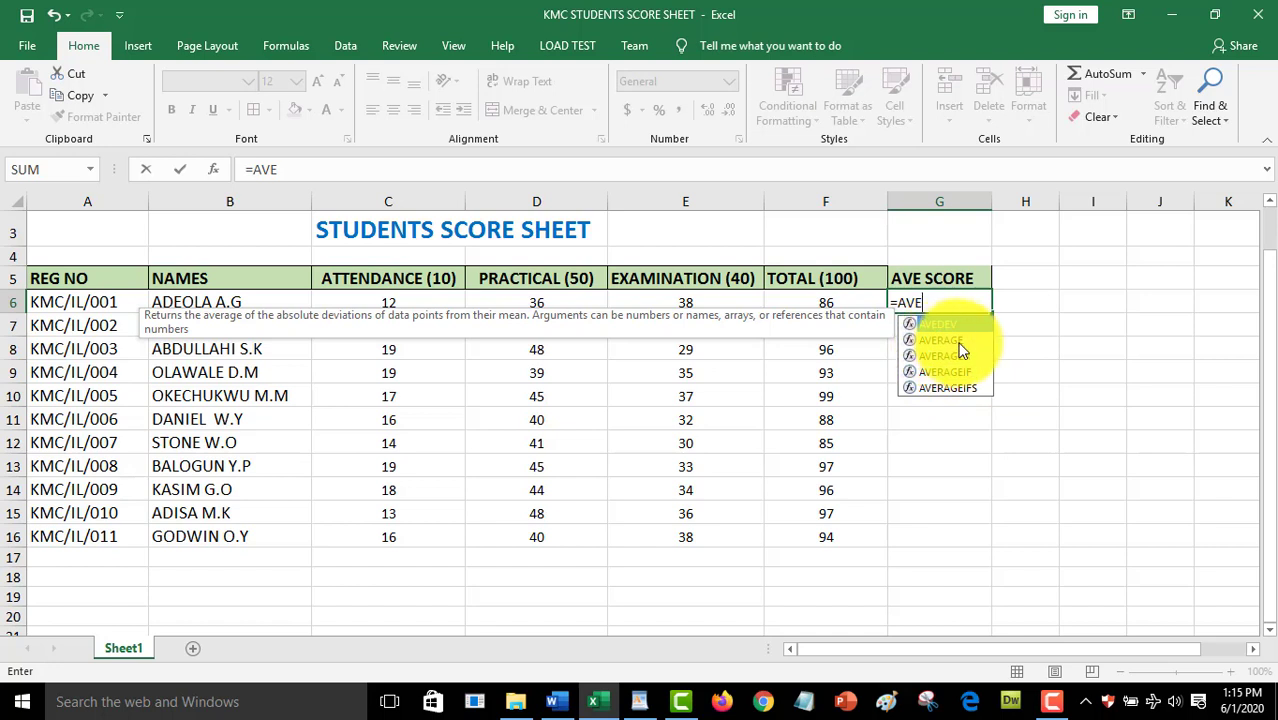
text(RAGE)
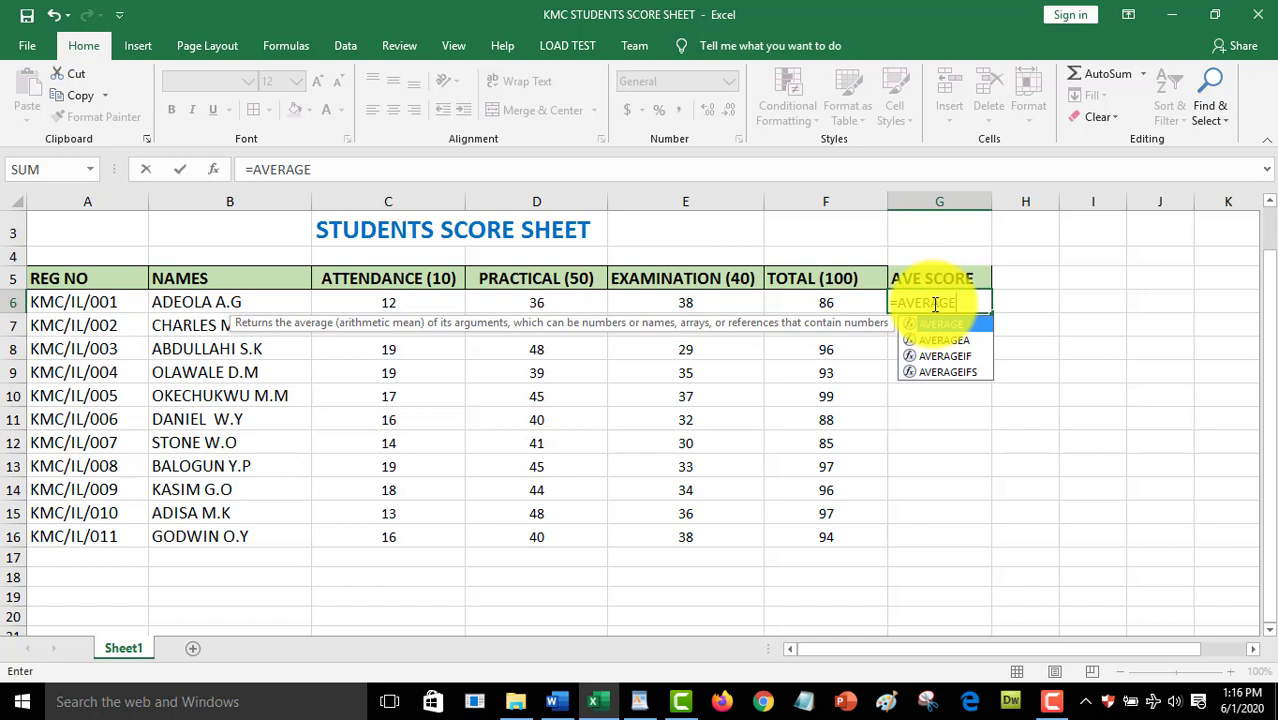
text(()
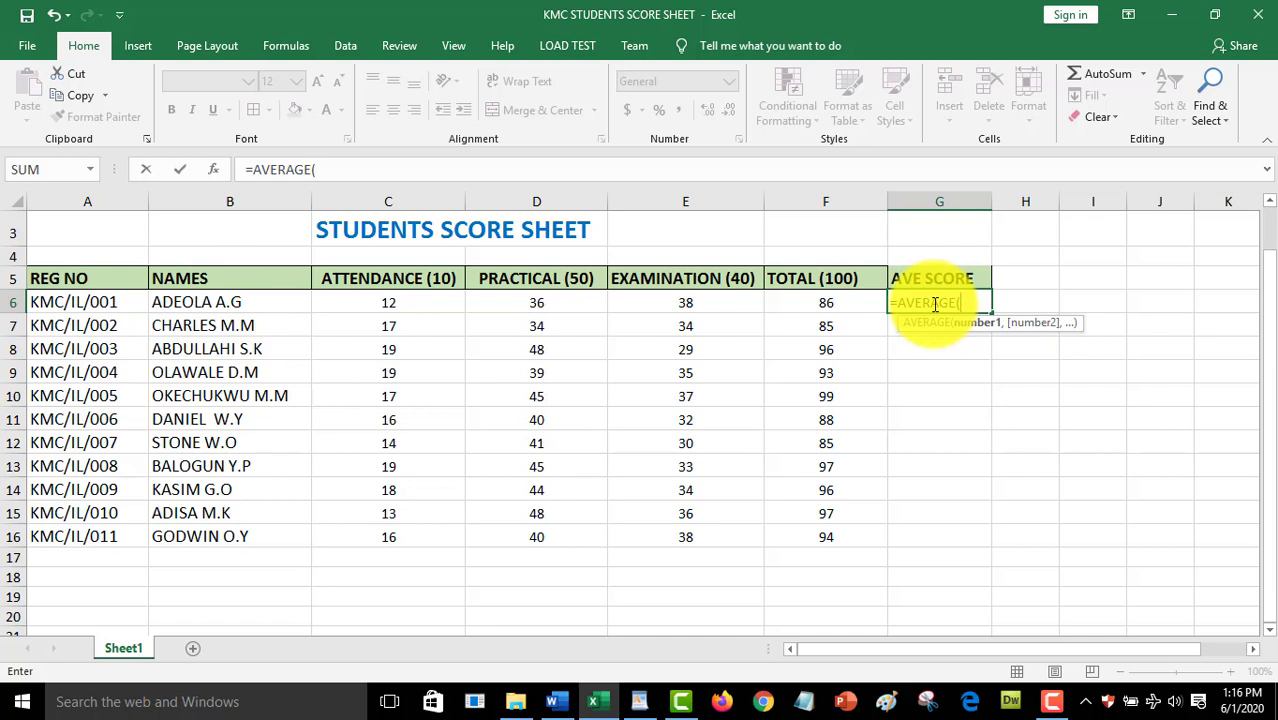
text(C)
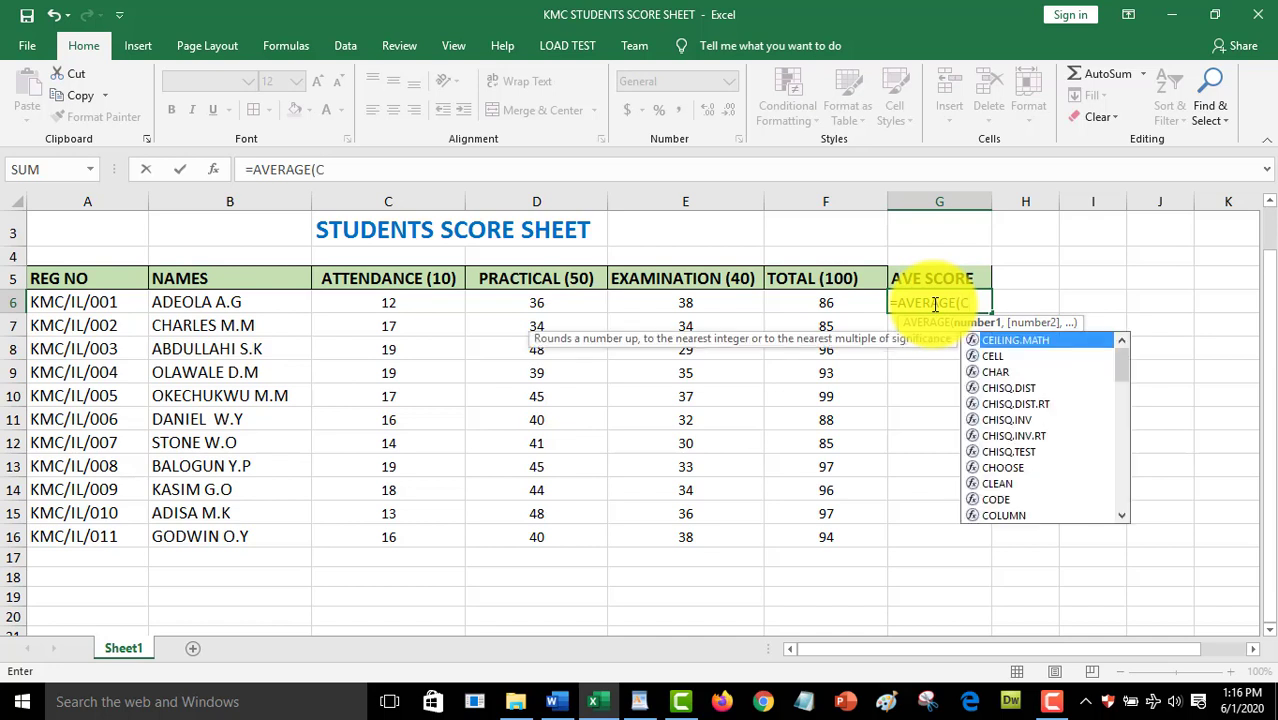
text(7)
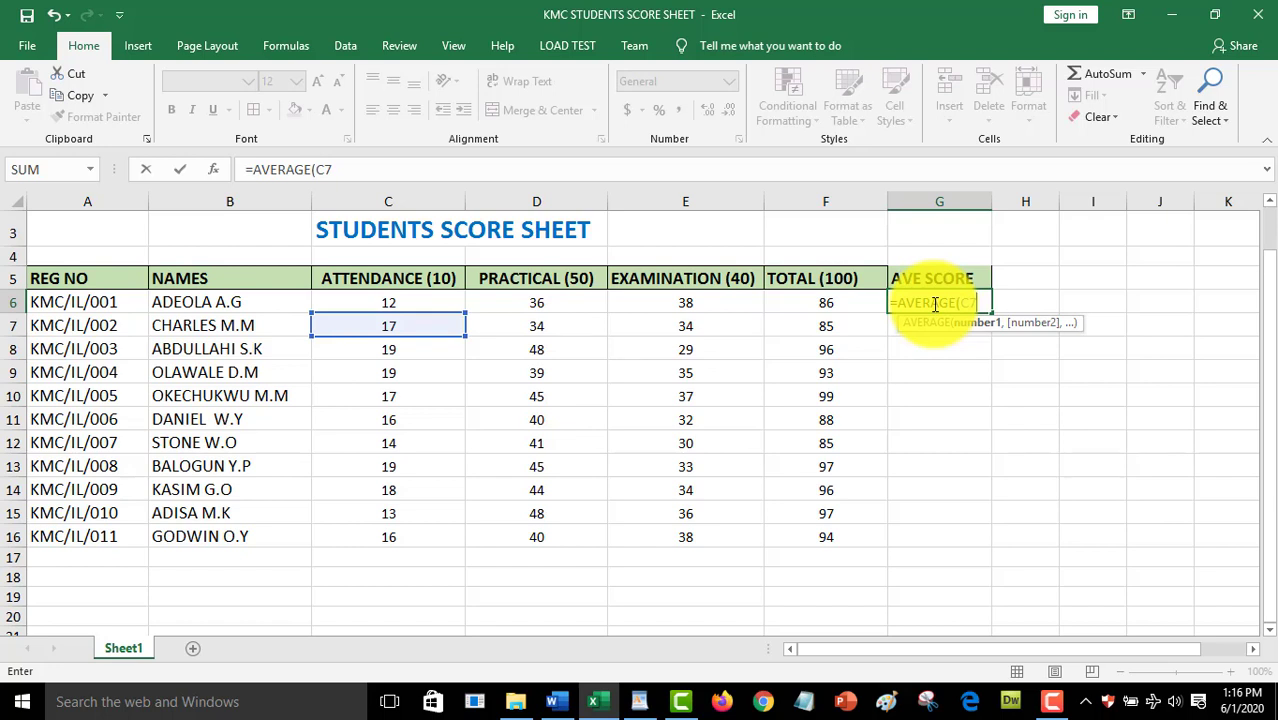
key(BackSpace)
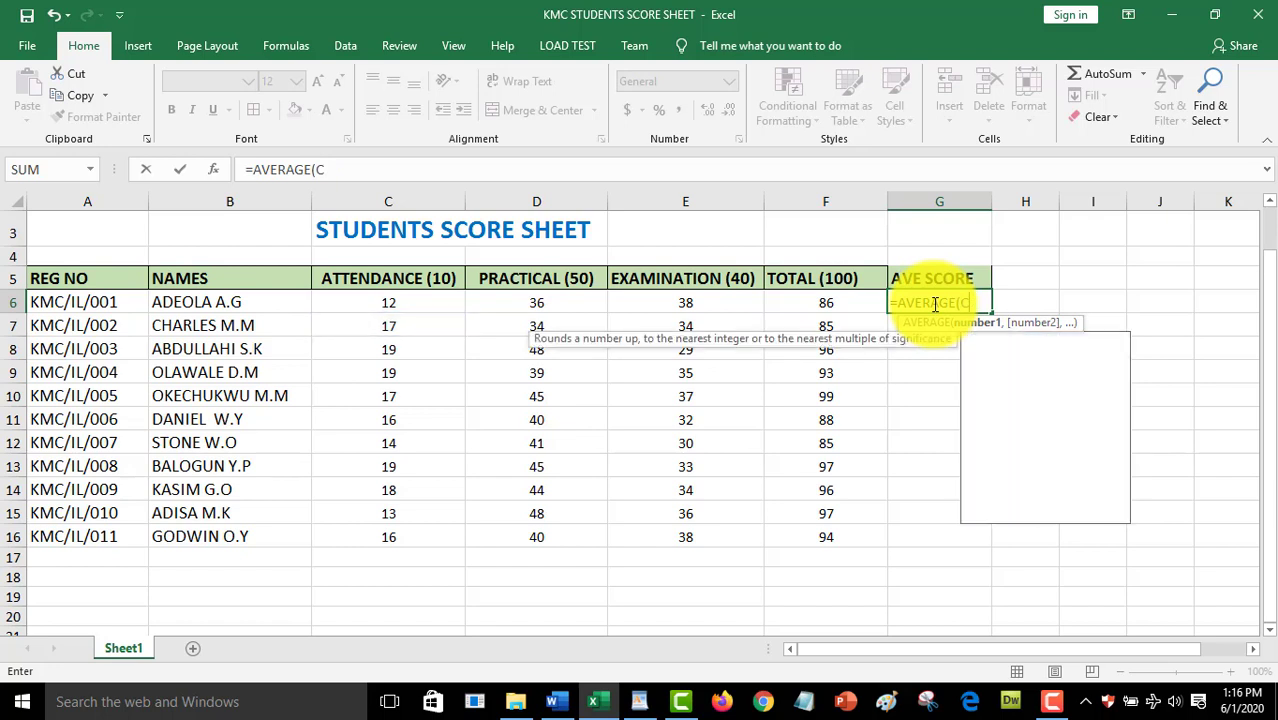
text(6)
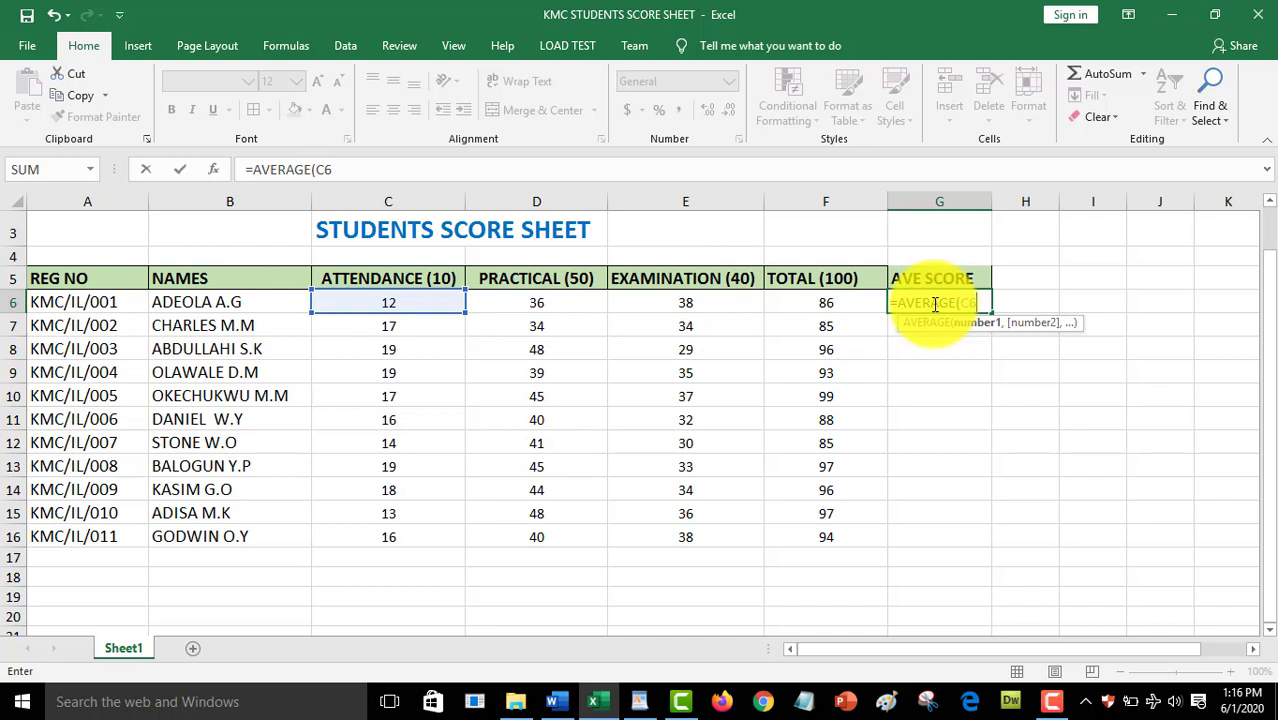
text(:E)
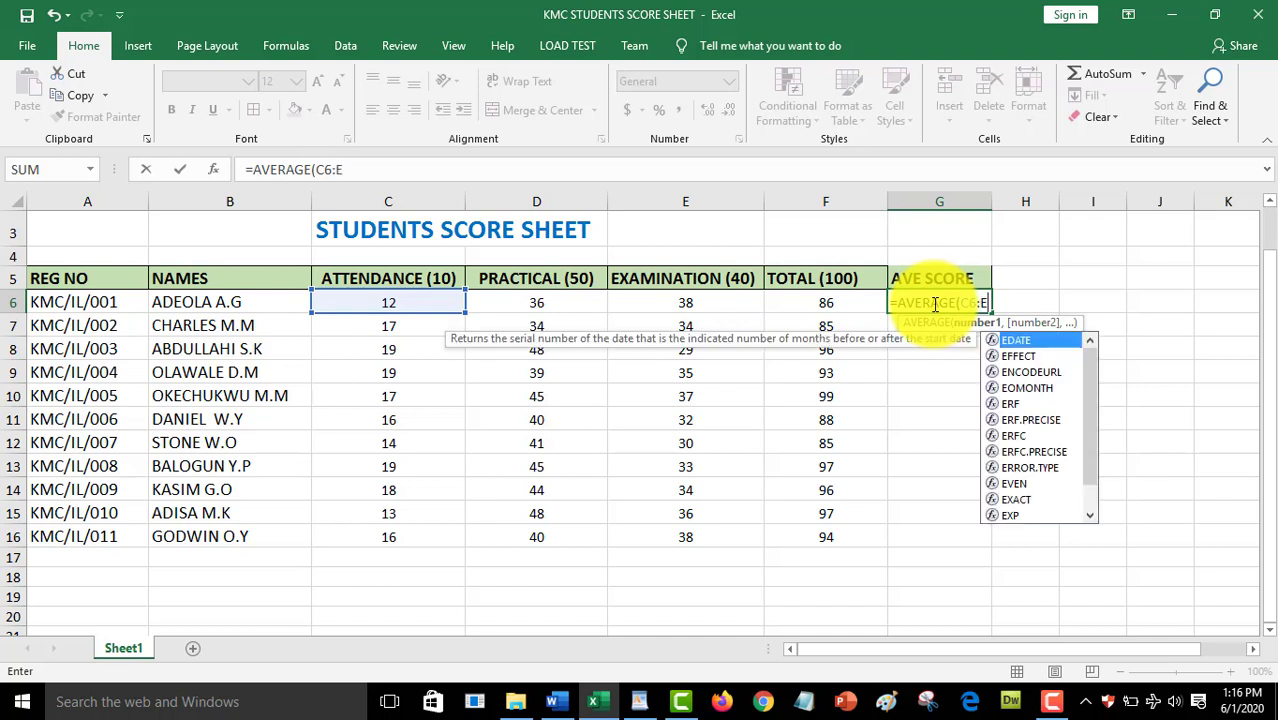
text(6)
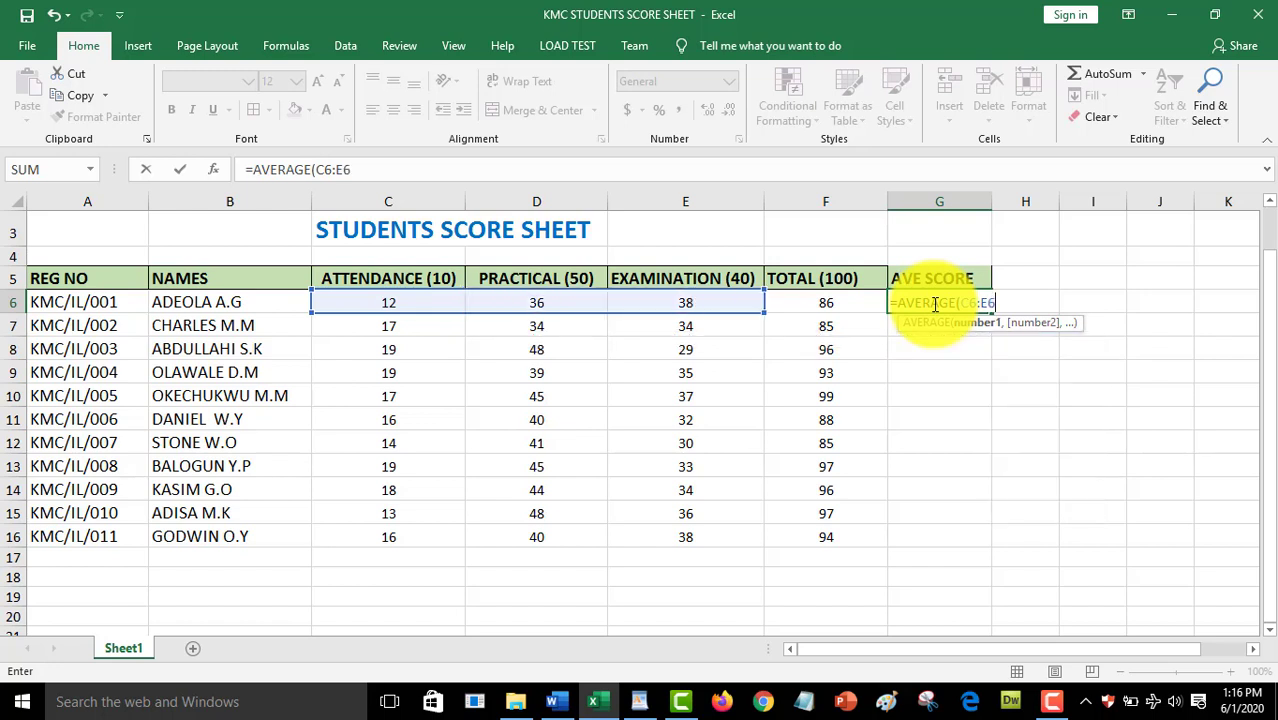
text())
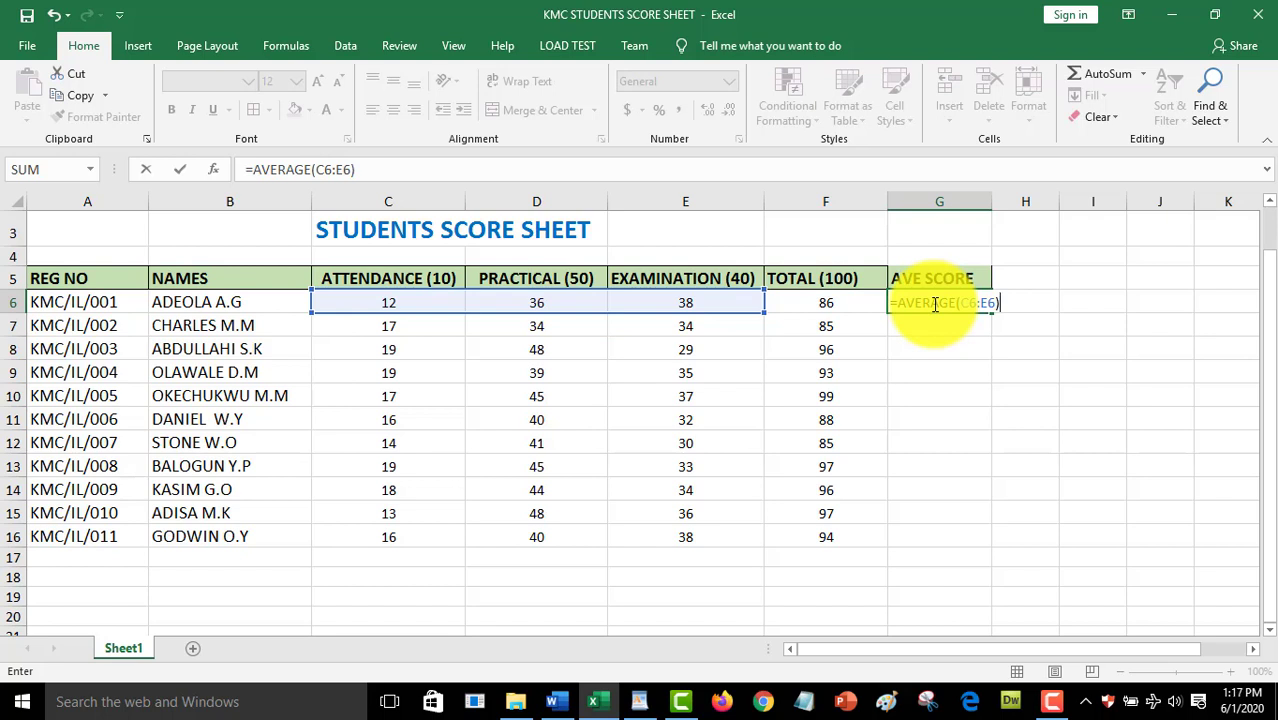
key(Return)
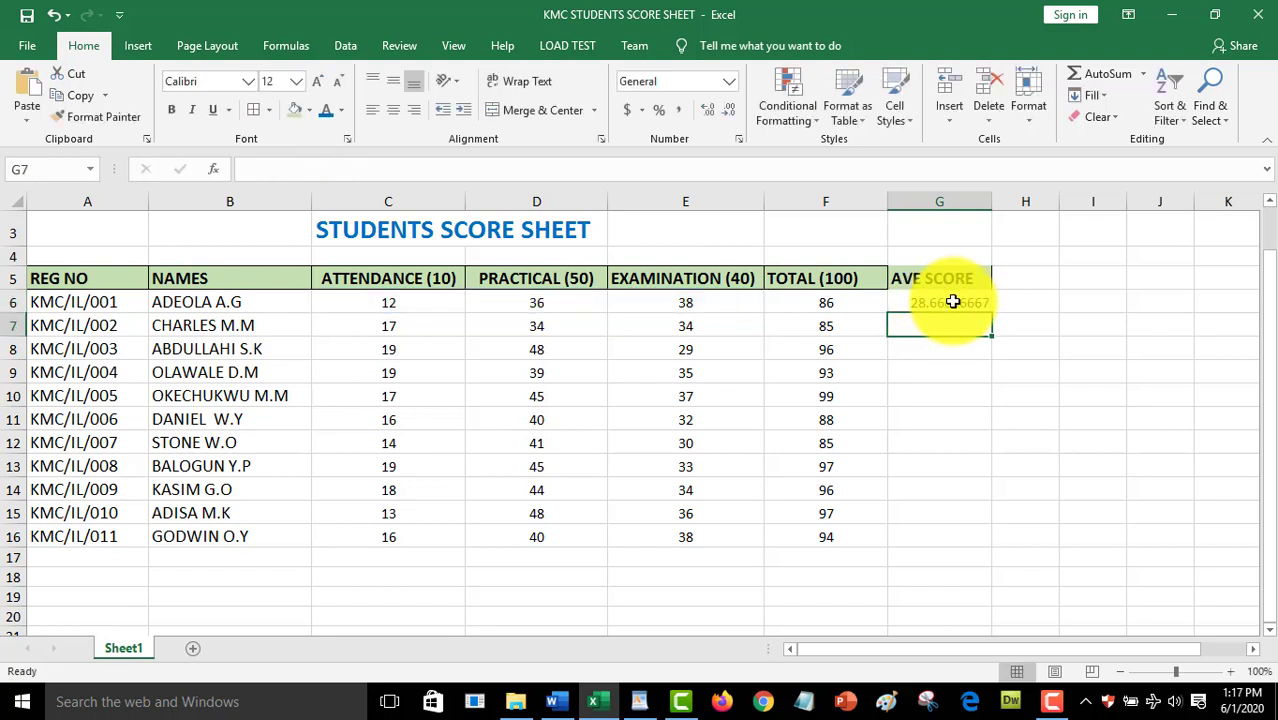
- Fill the average formula from G6 down to G16 and centre the values in that range
click(952, 302)
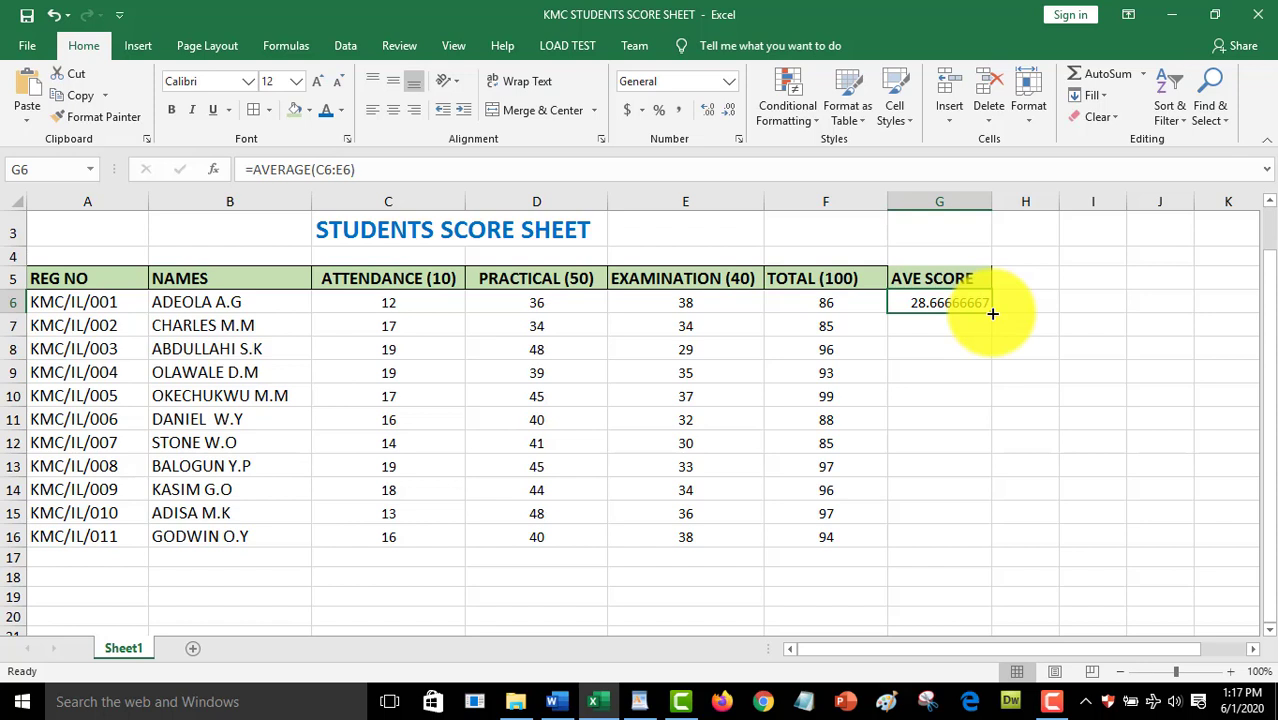
drag(992, 313, 997, 543)
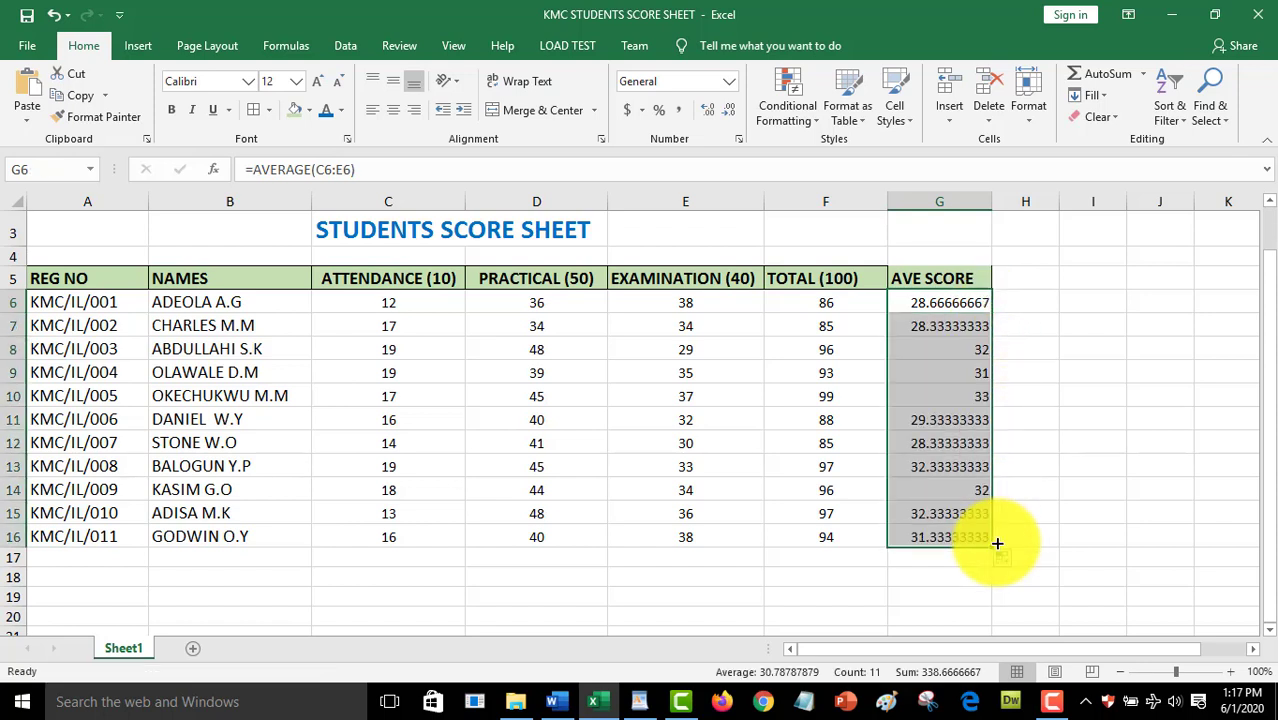
click(392, 111)
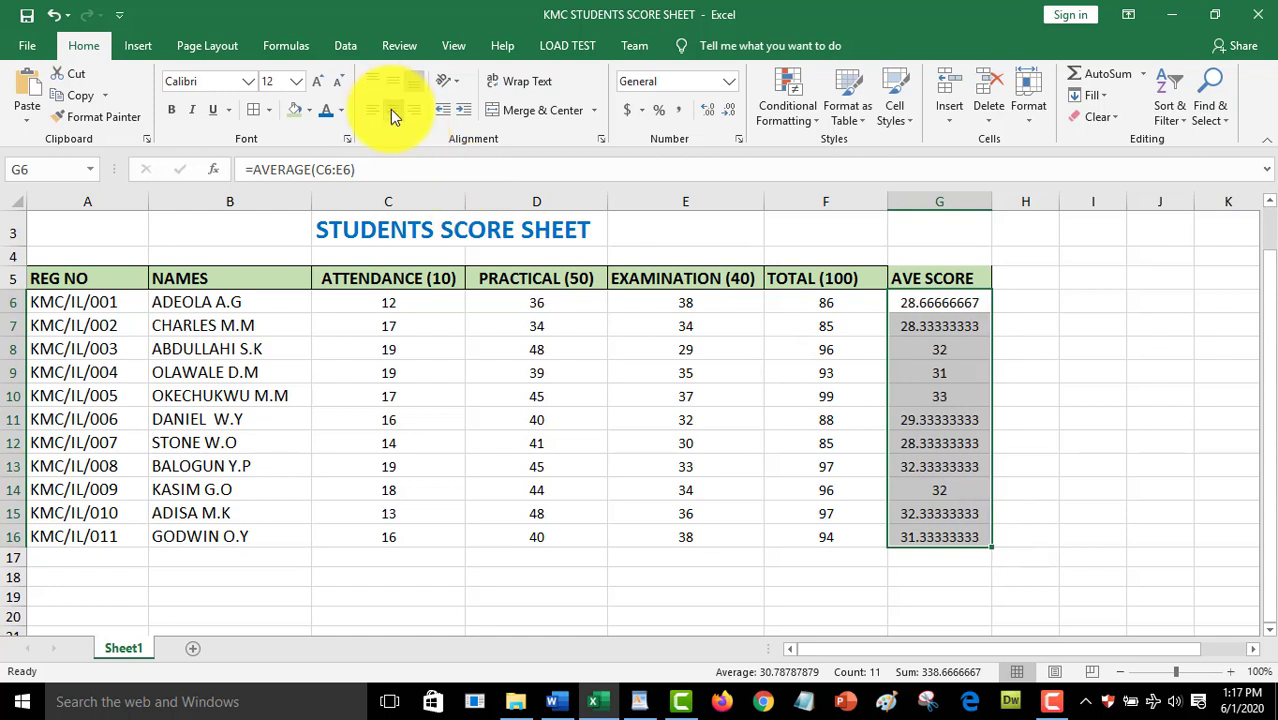
click(1101, 386)
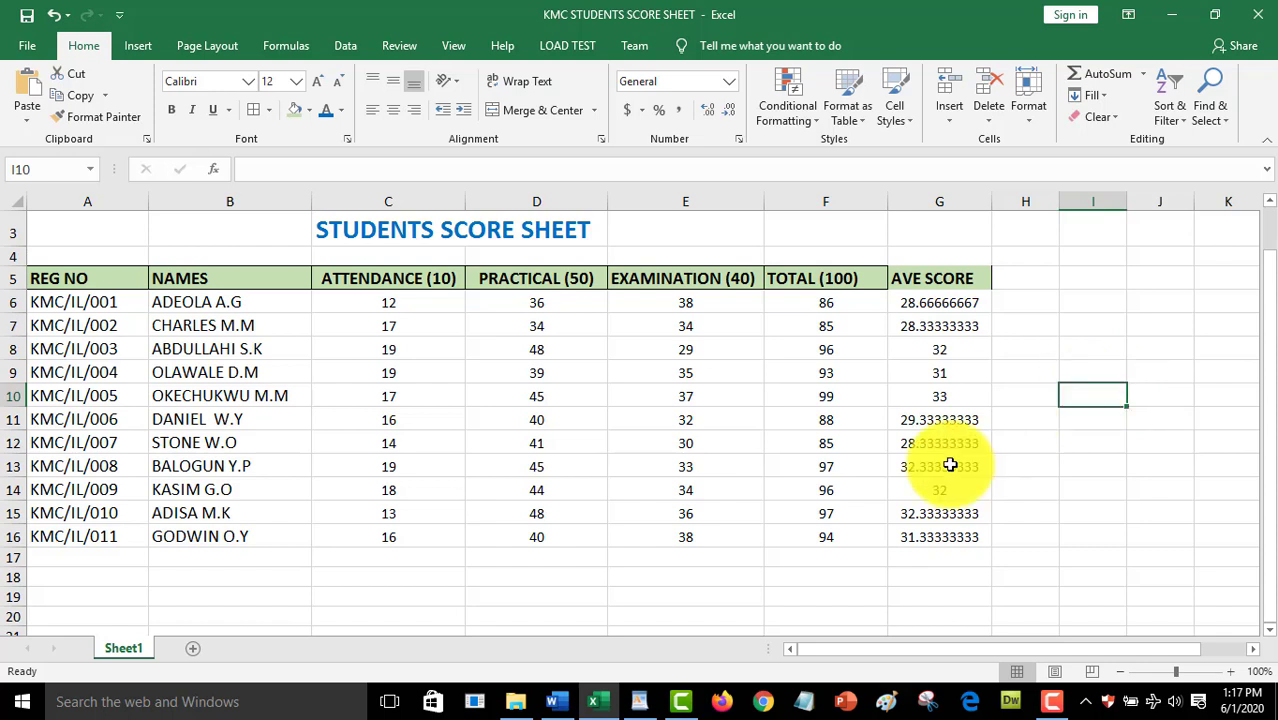
- Enter the label TOTAL AVE in cell F17 below the total scores
click(848, 561)
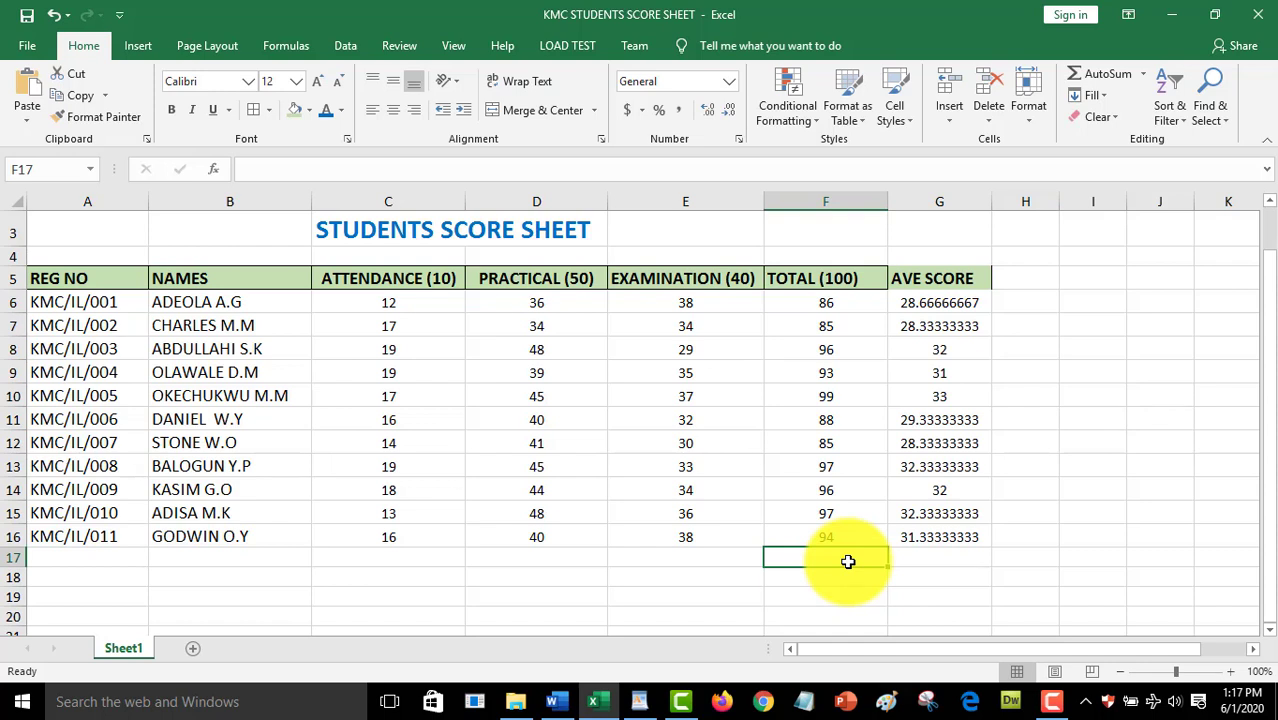
text(T)
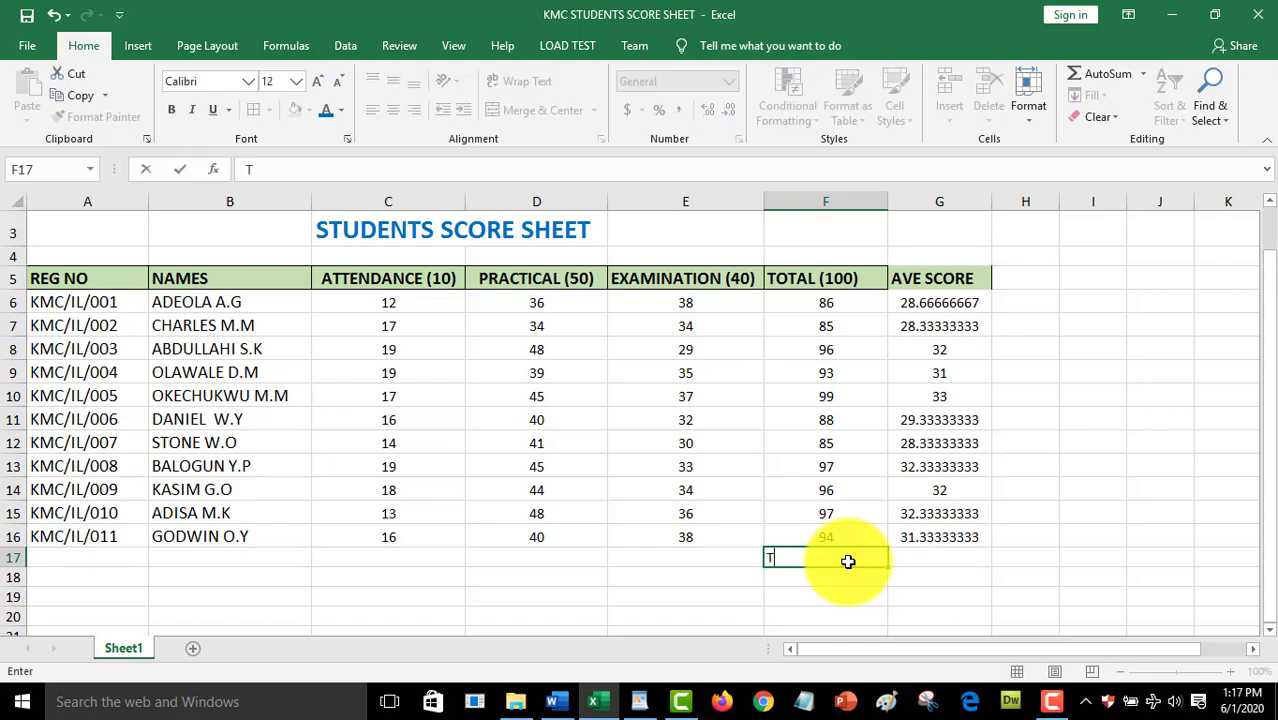
text(OTAL AVE)
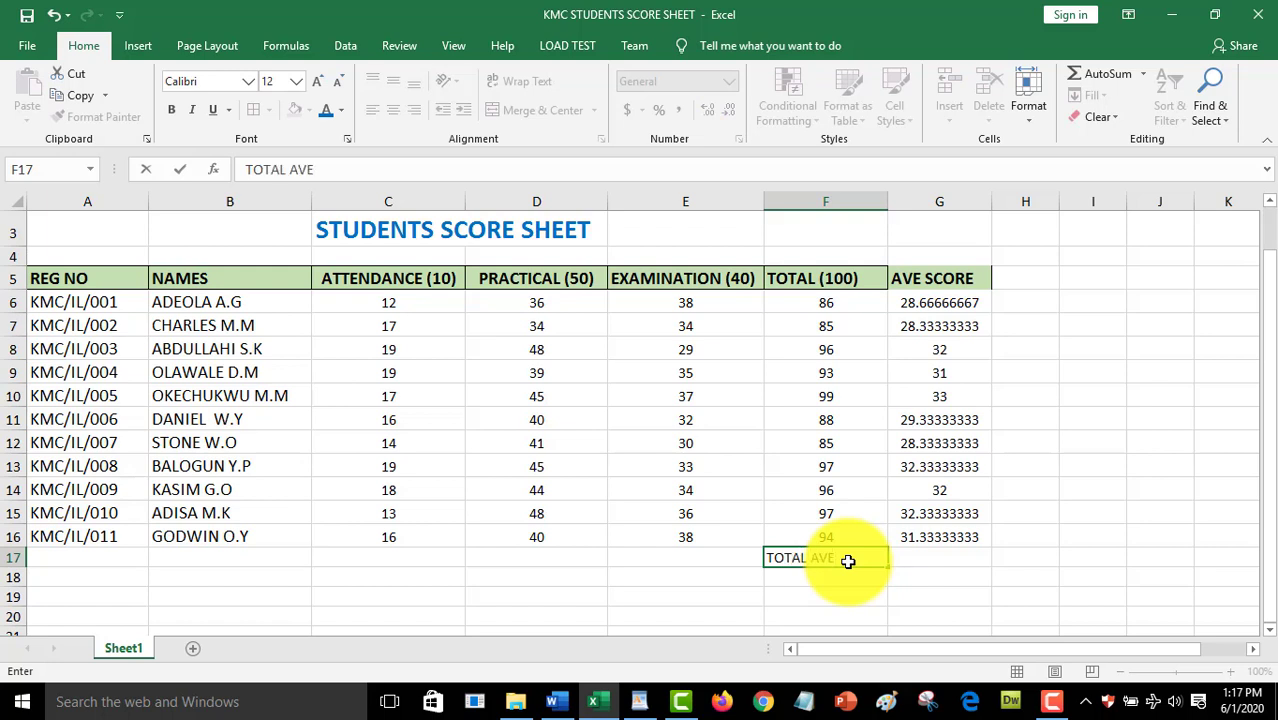
- Enter =AVERAGE(G6:G16) in cell G17 for the overall average, and make the result bold and centred
click(941, 557)
text(=)
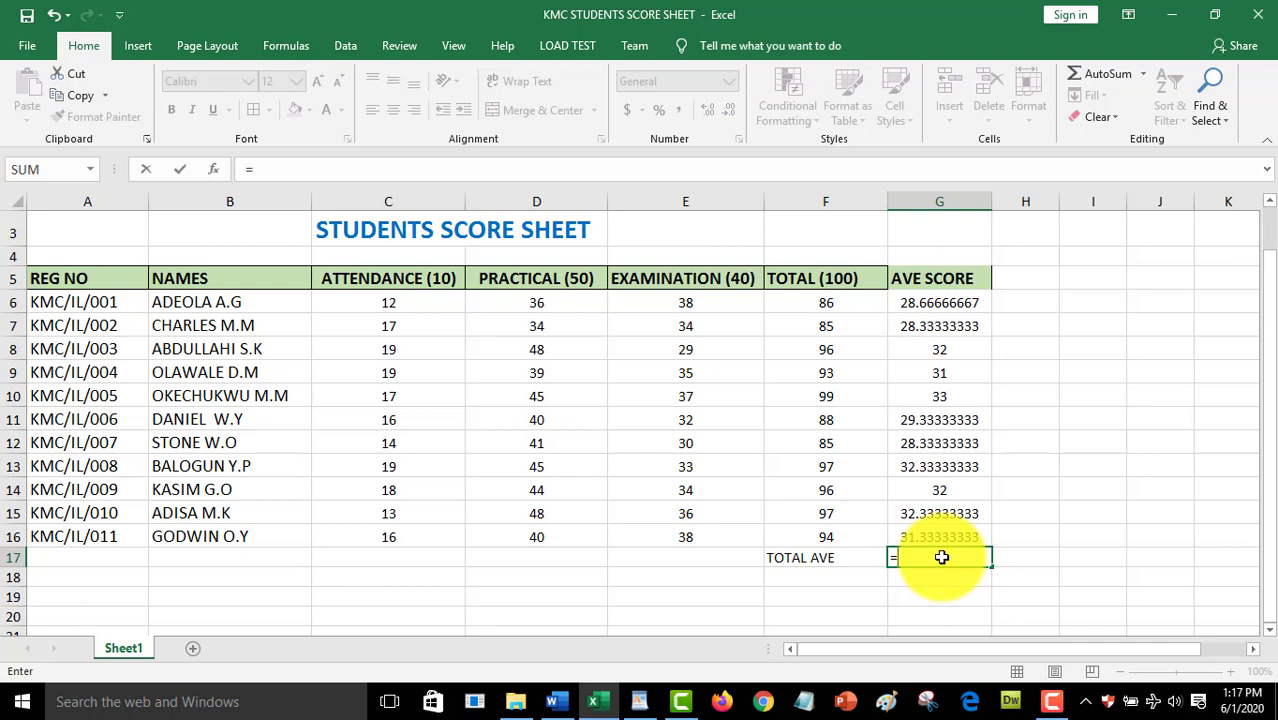
text(AVE)
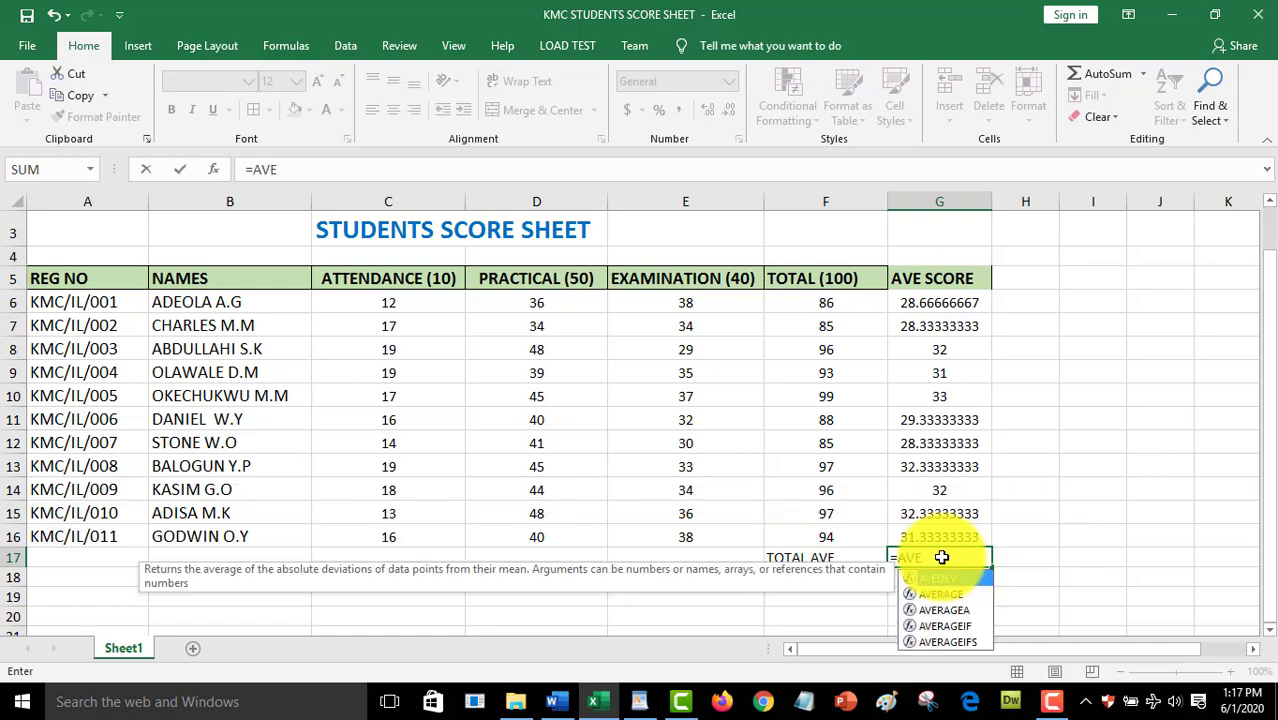
text(RAGE)
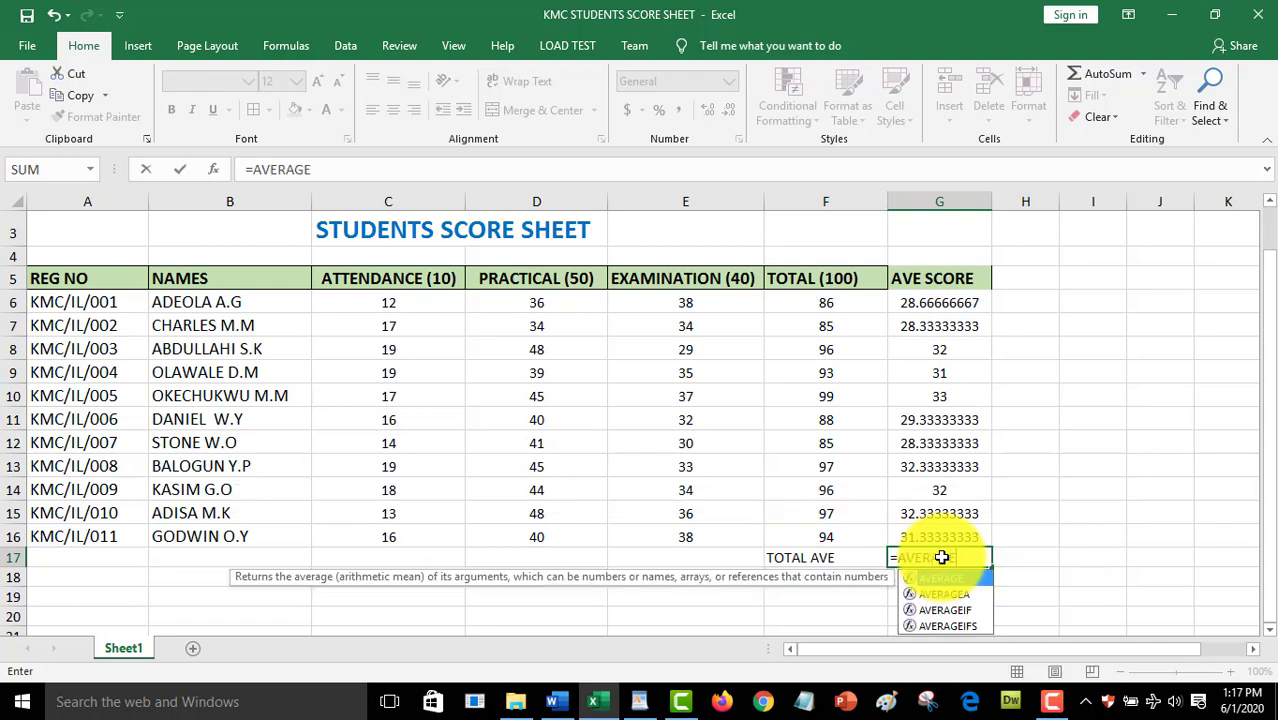
text(()
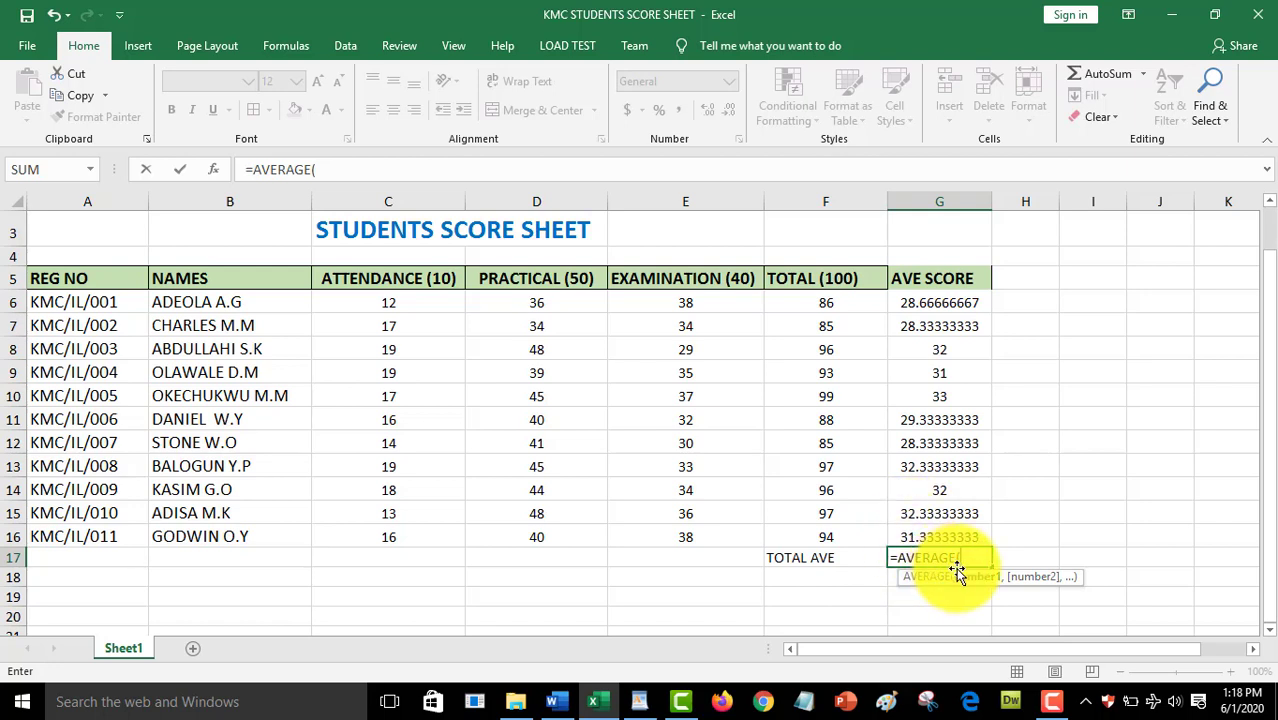
text(G)
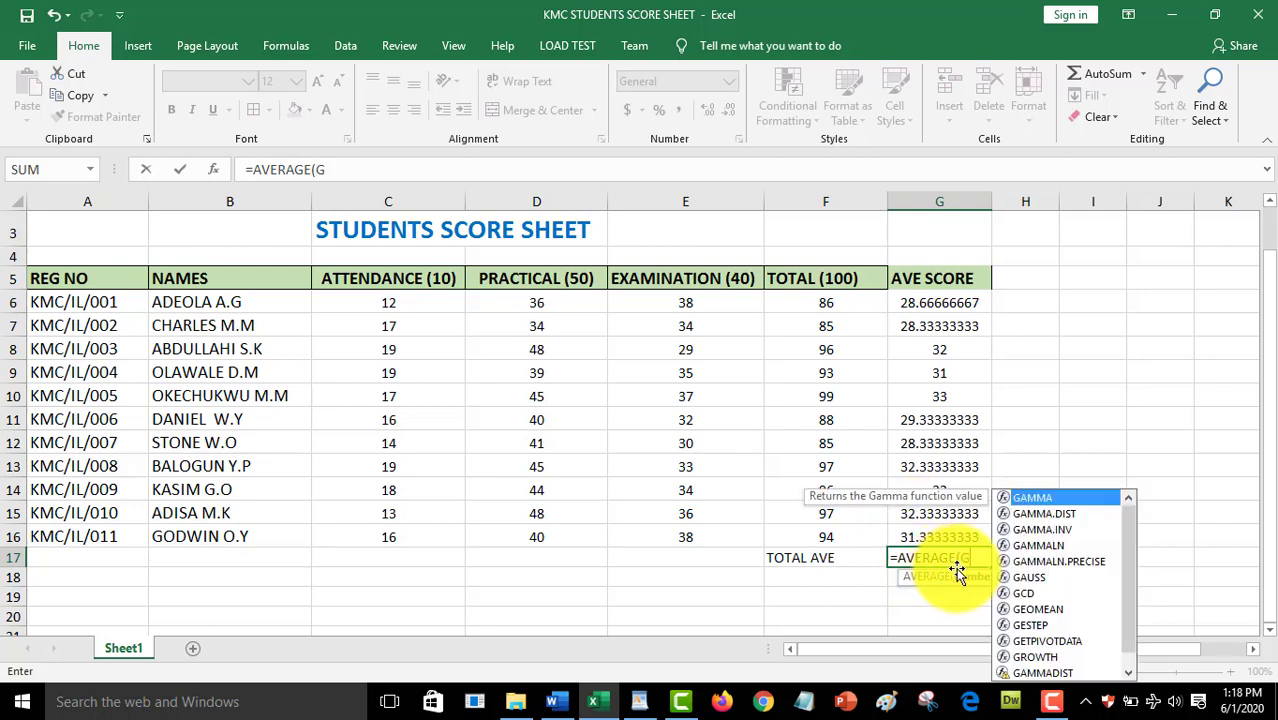
text(6)
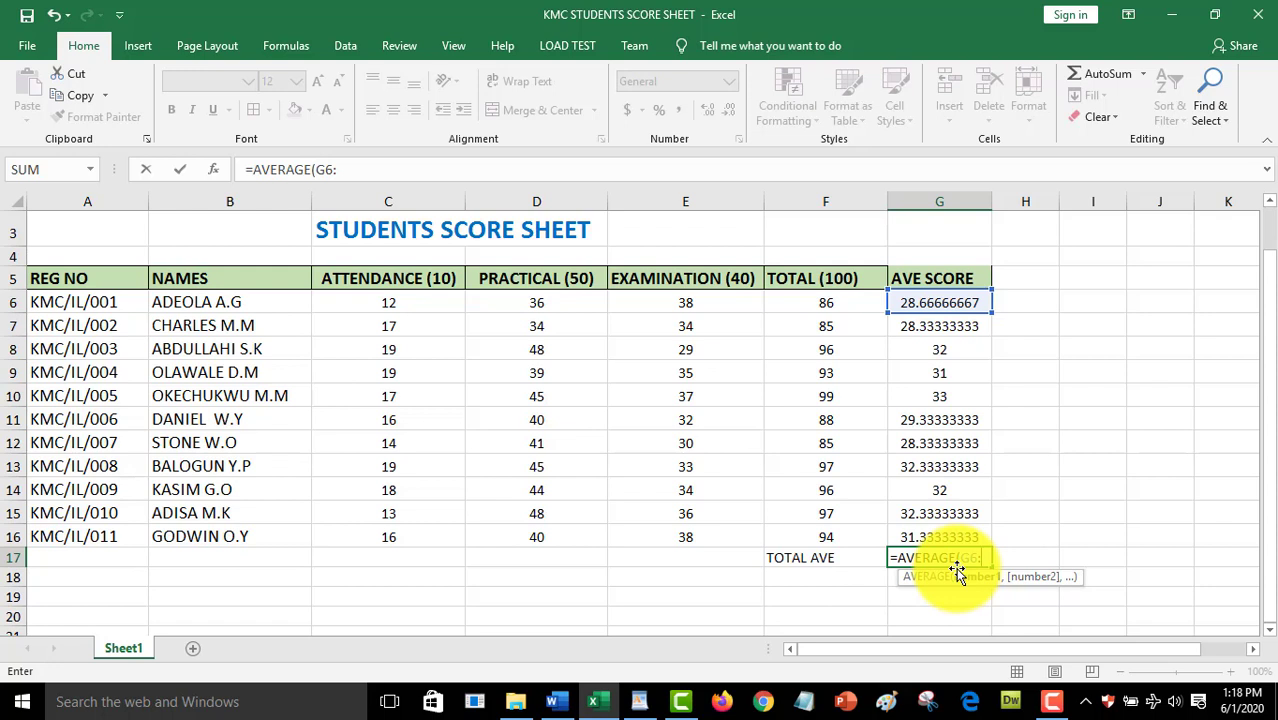
text(:G16)
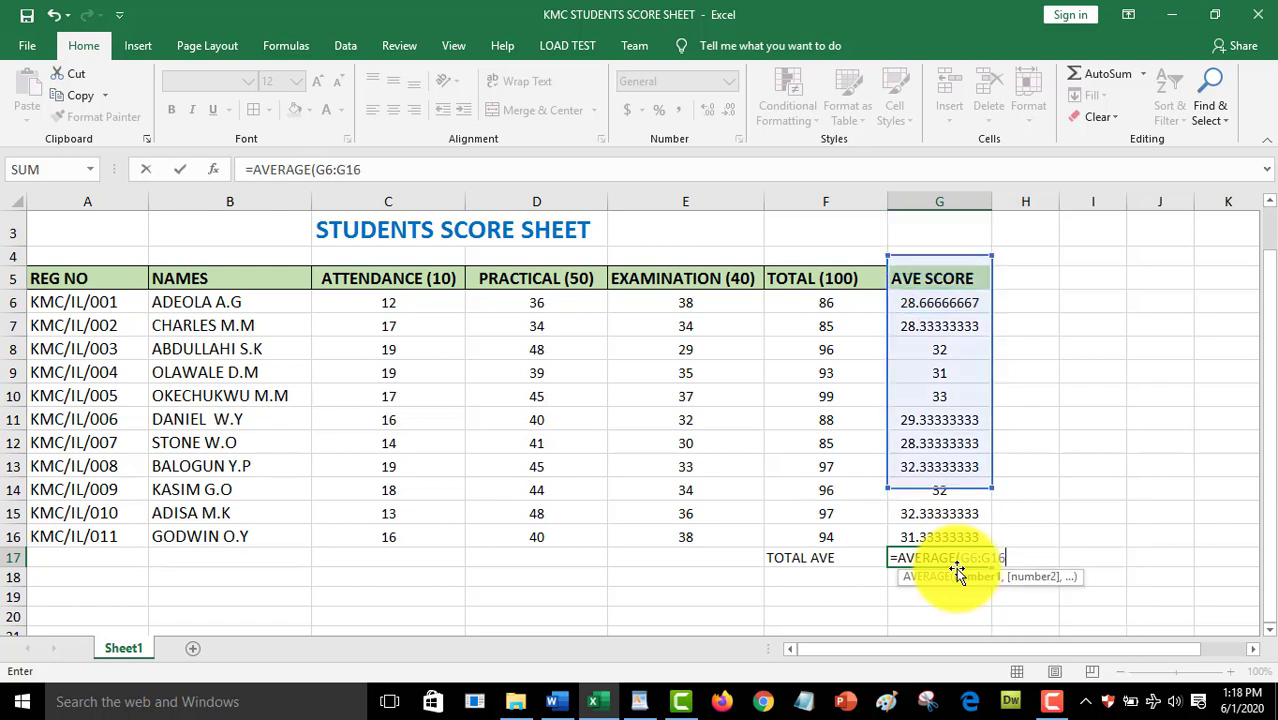
text())
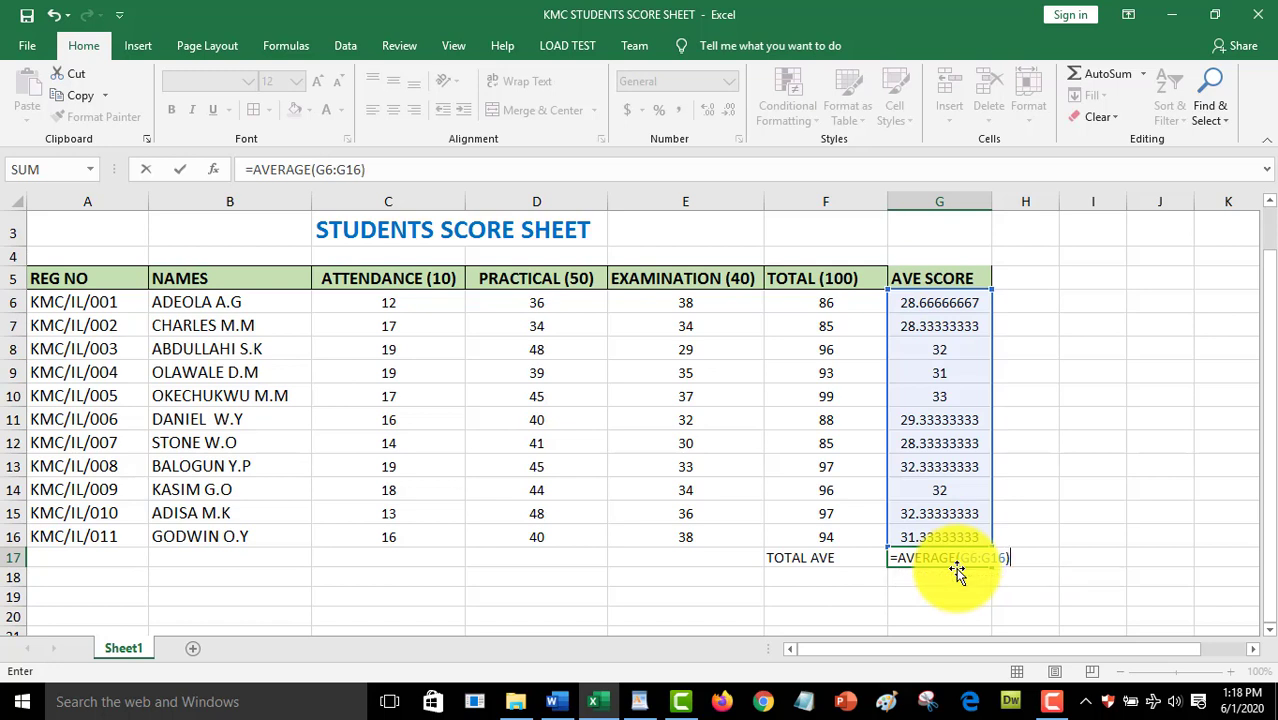
key(Return)
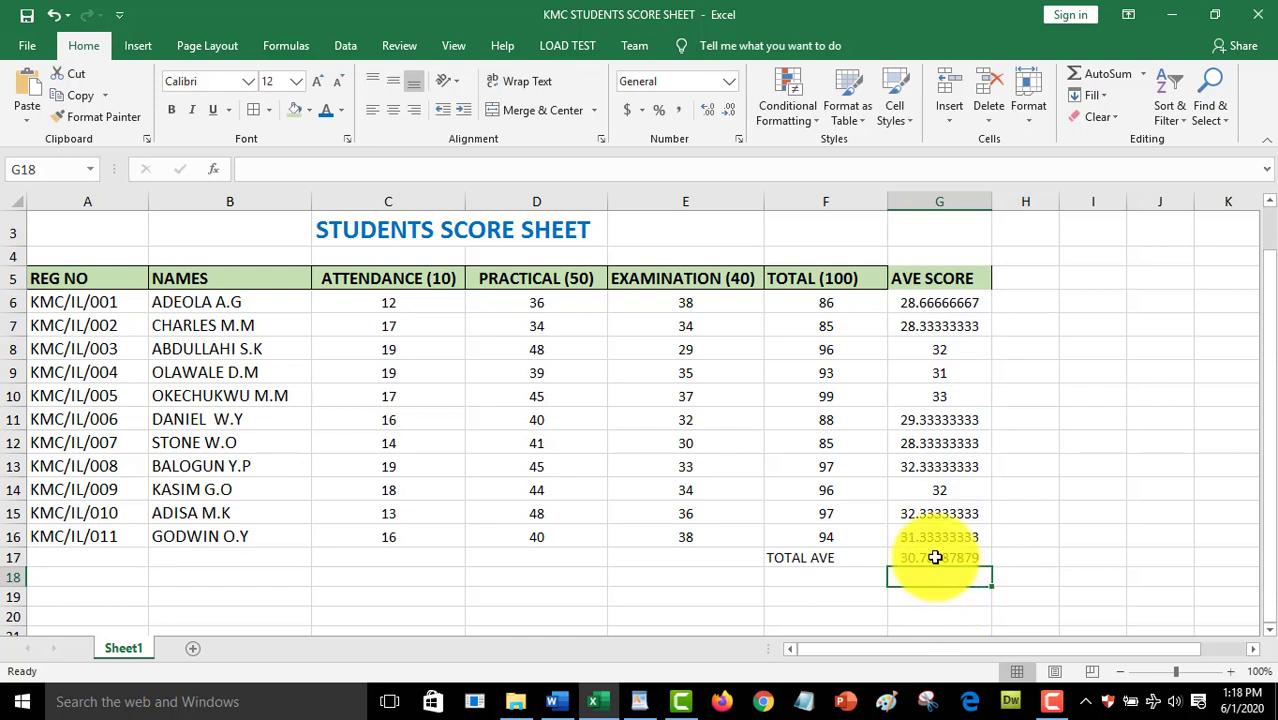
click(935, 557)
click(171, 109)
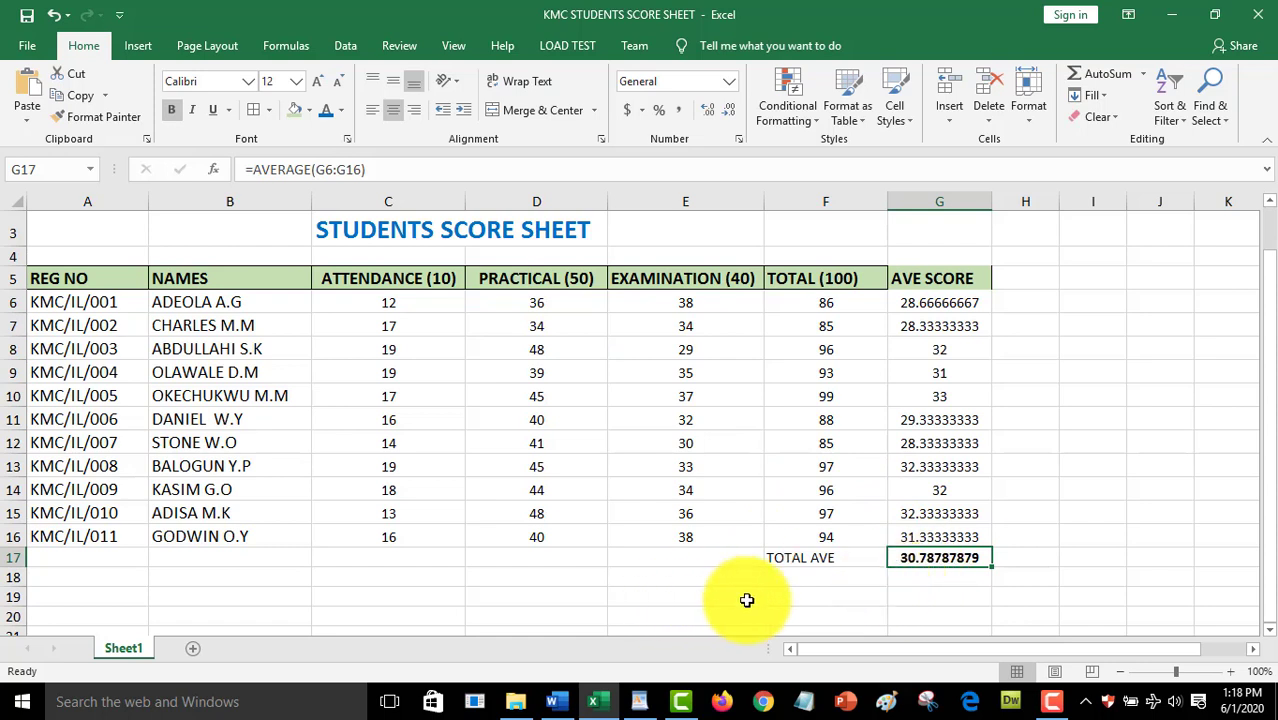
- Enter a second TOTAL AVE label in cell F19
click(800, 593)
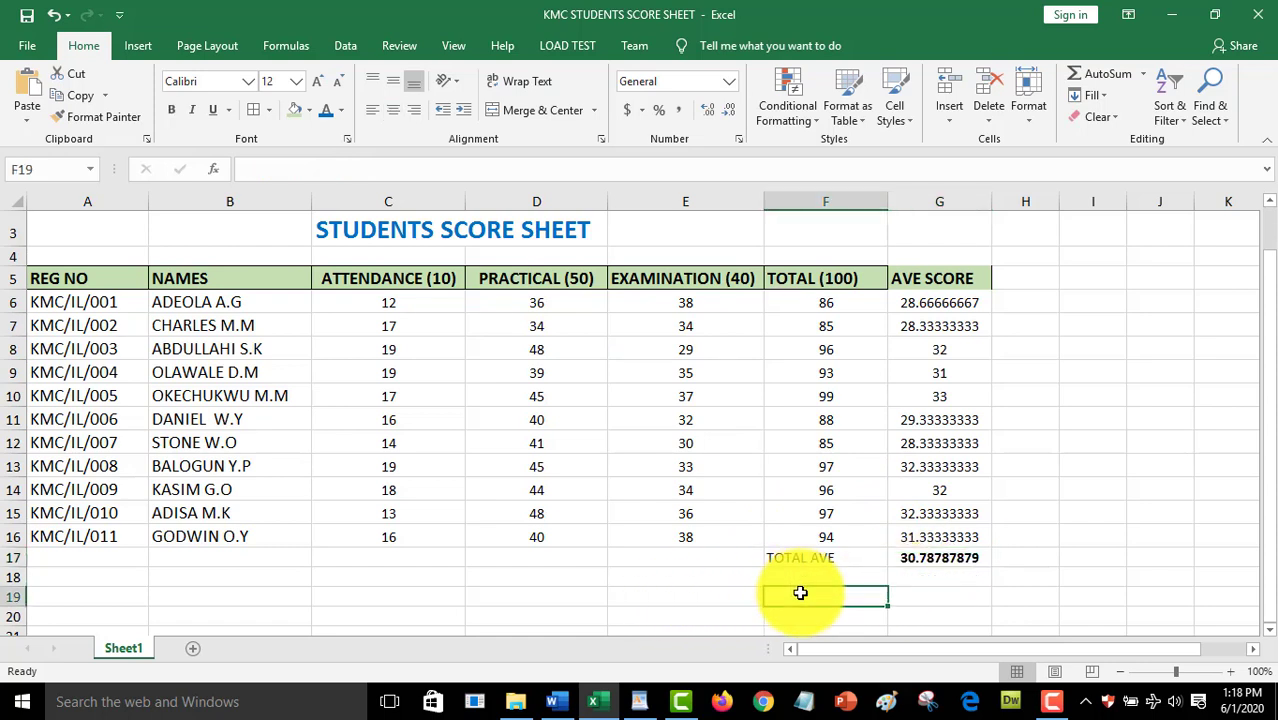
text(TO)
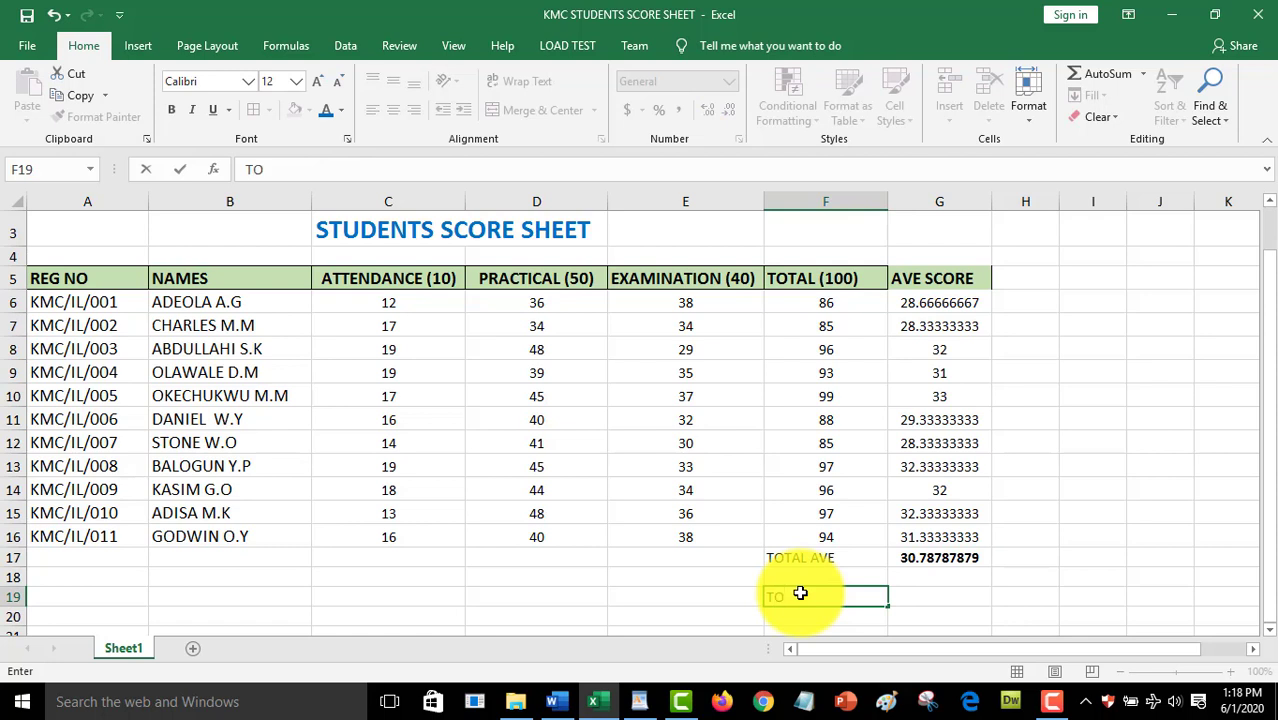
text(TAL AVE)
- Enter =AVERAGE(C6:E16) in cell G19 to average all the individual scores, and make the result bold and centred
click(962, 597)
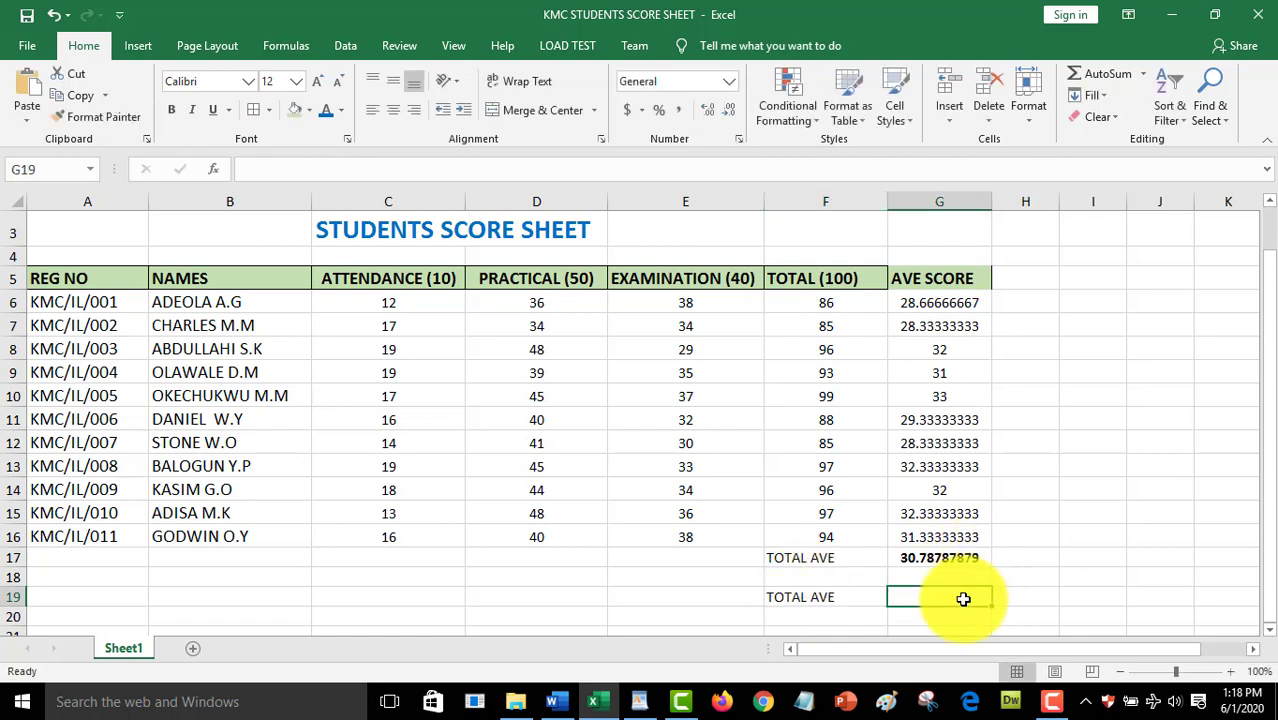
text(=AVERAGE)
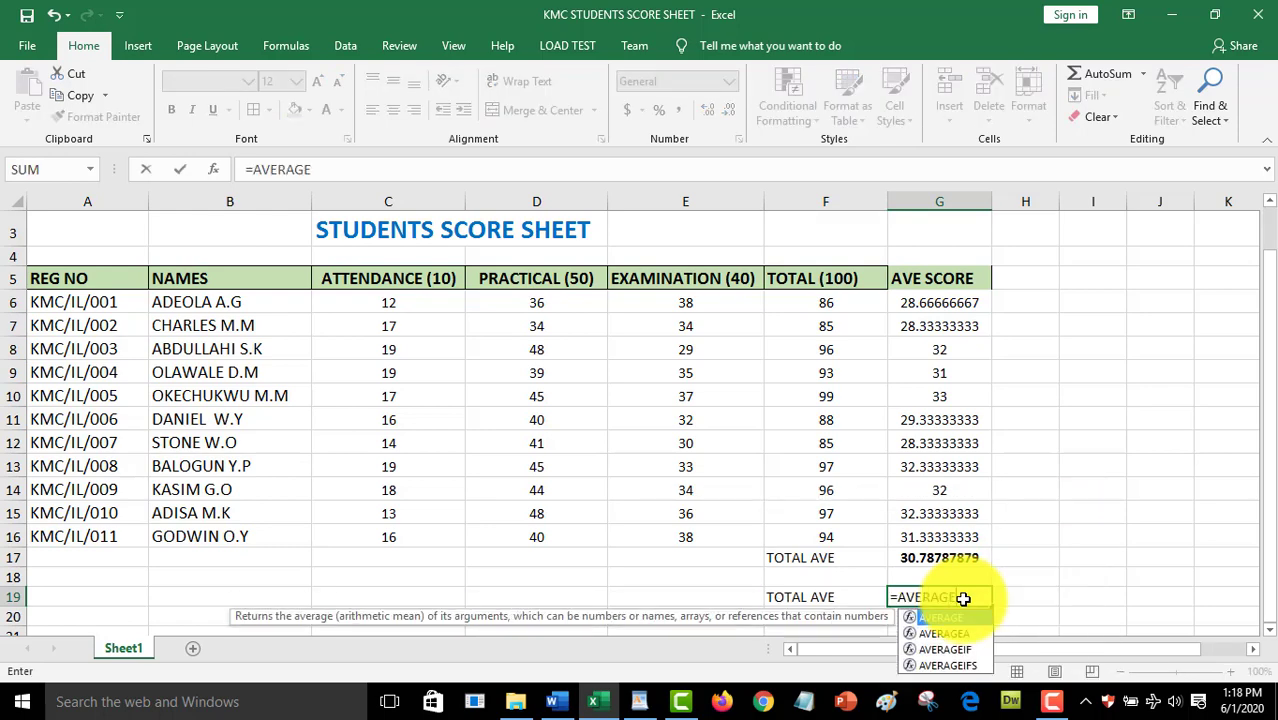
text(()
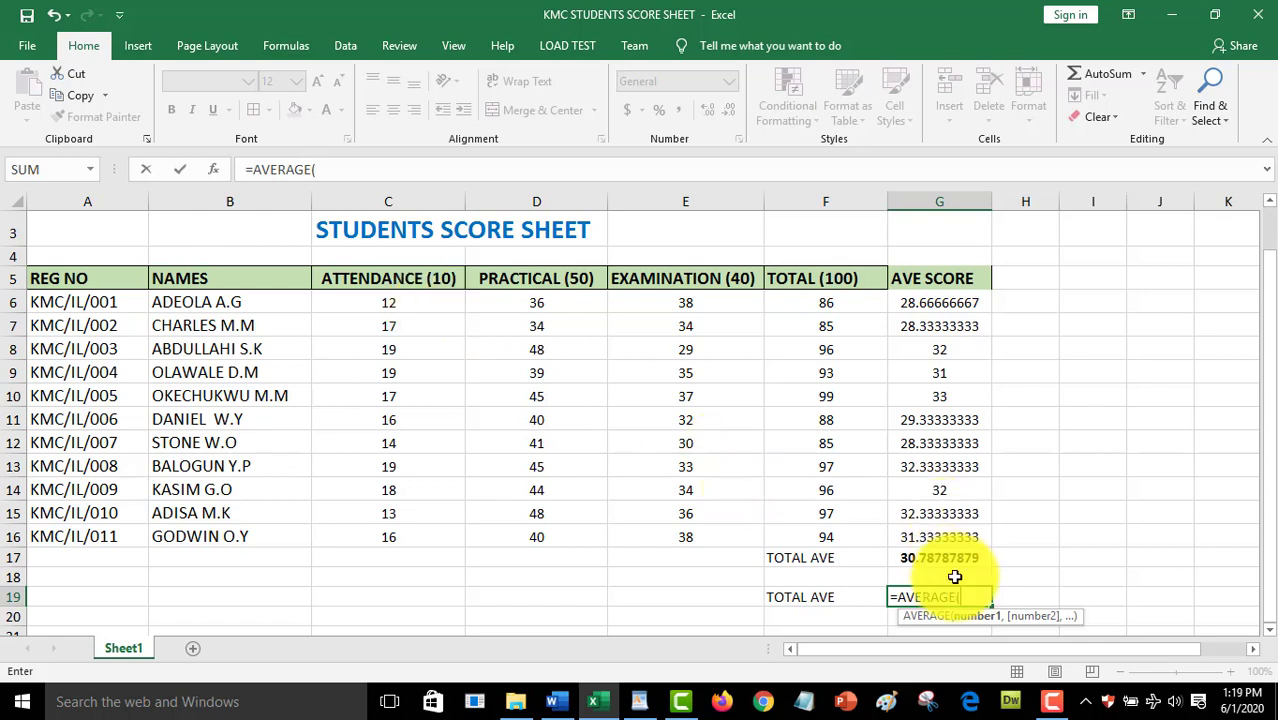
text(C6)
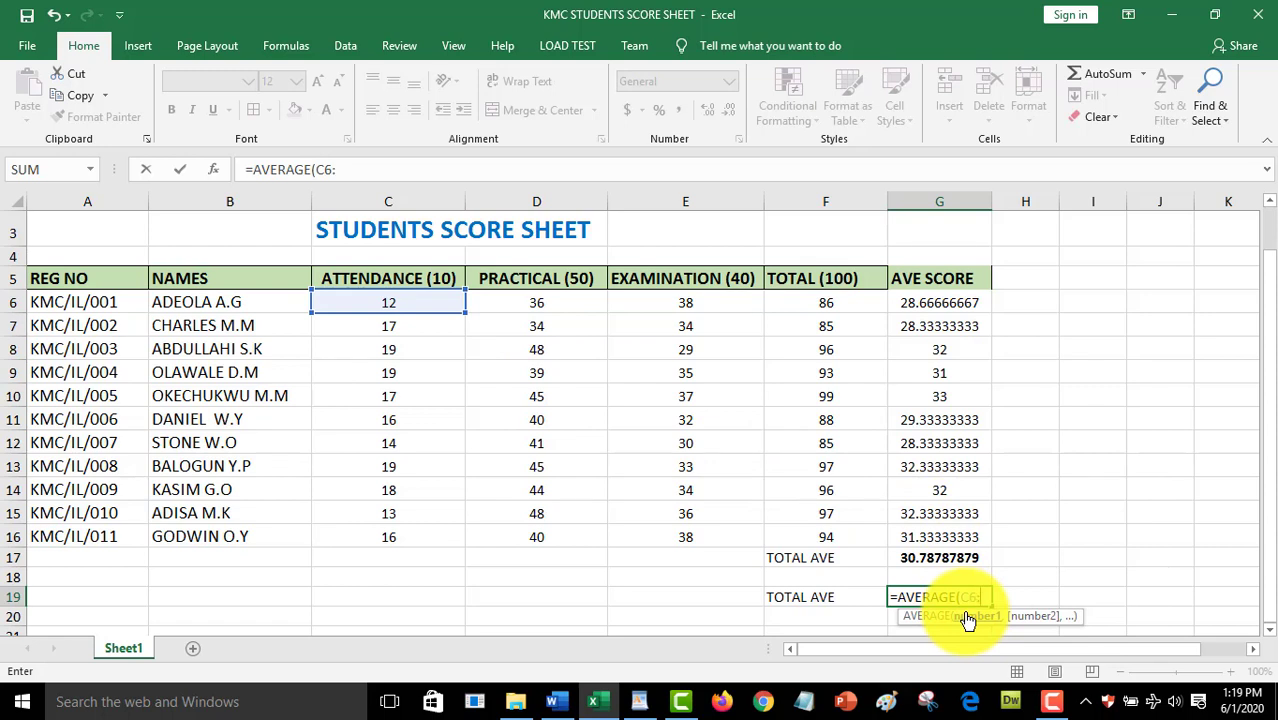
text(:)
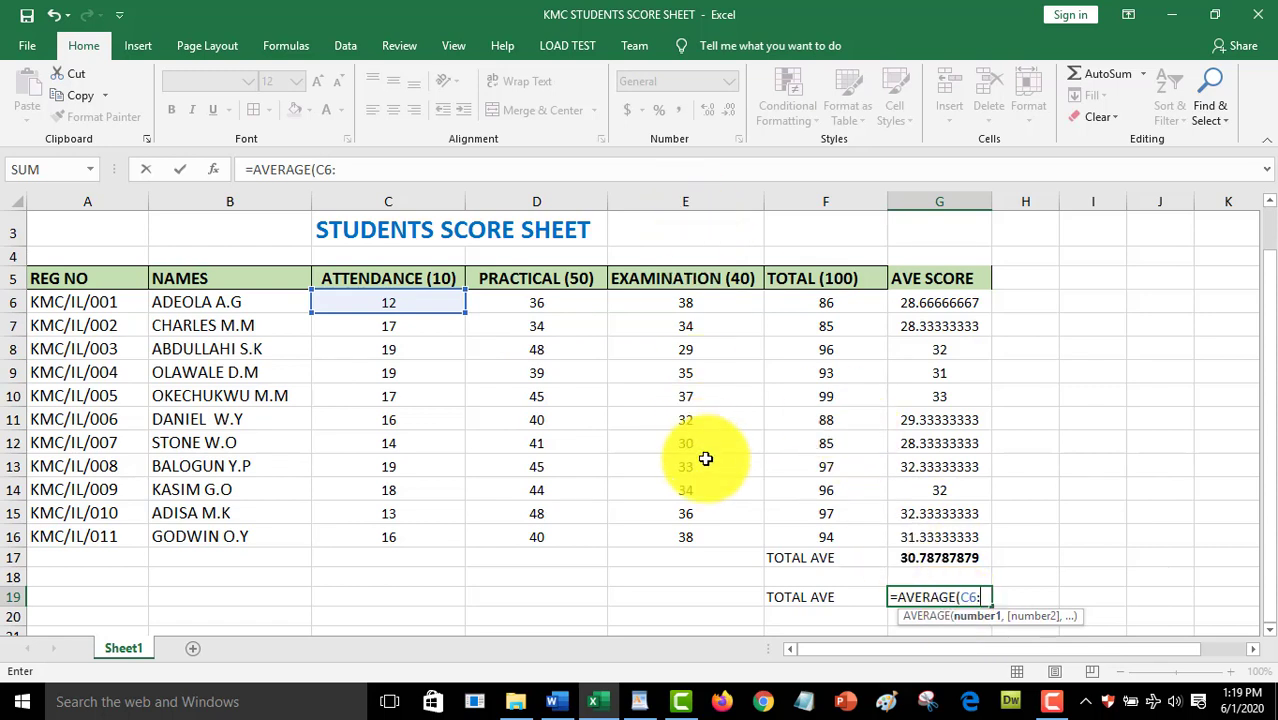
click(700, 540)
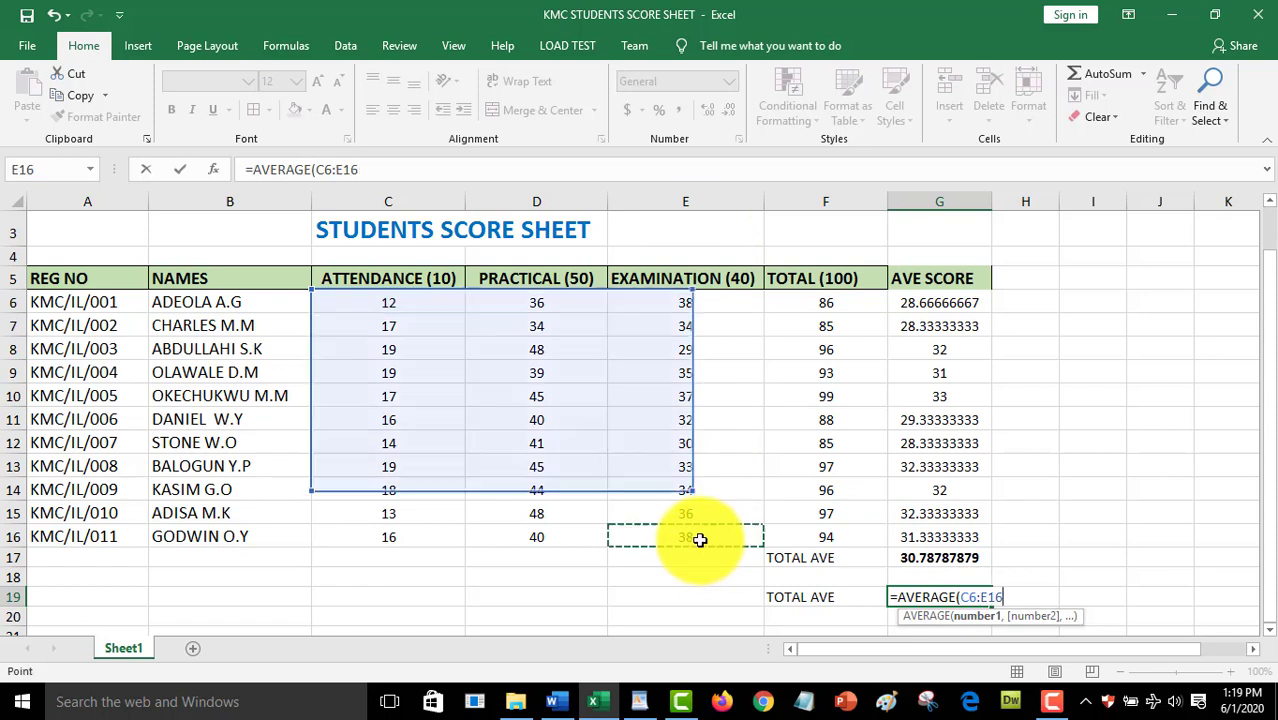
text())
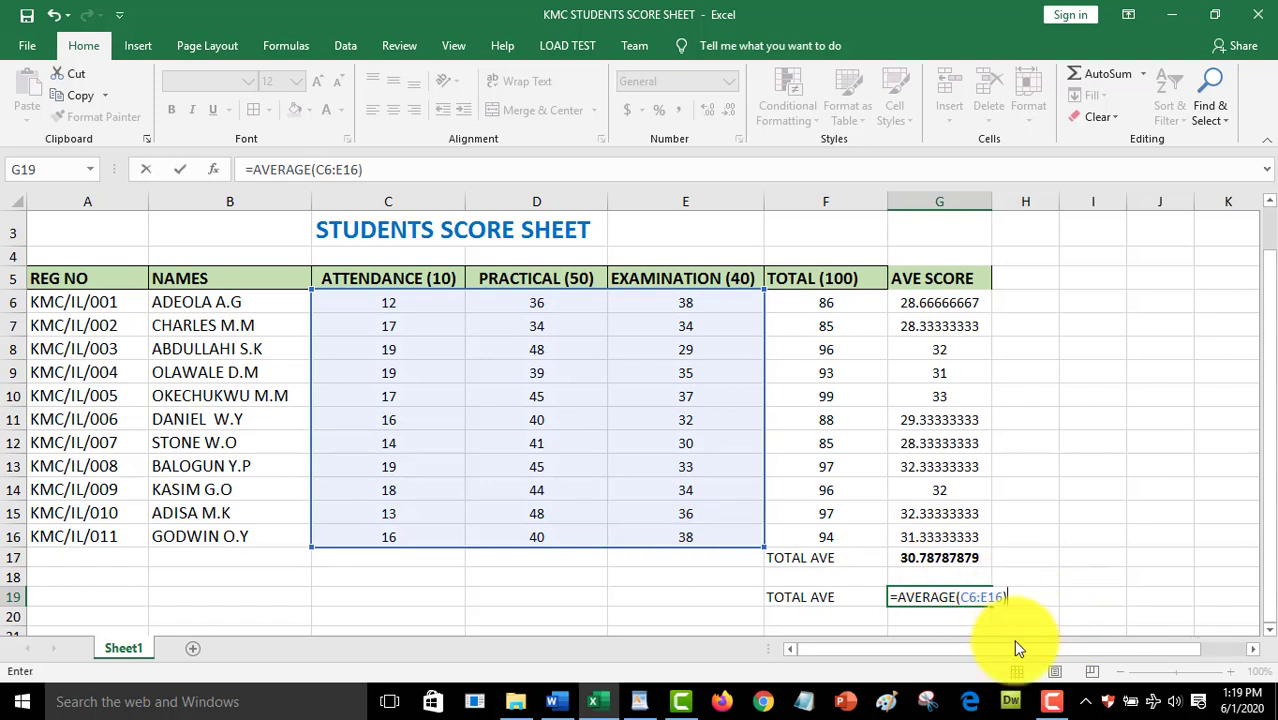
key(Return)
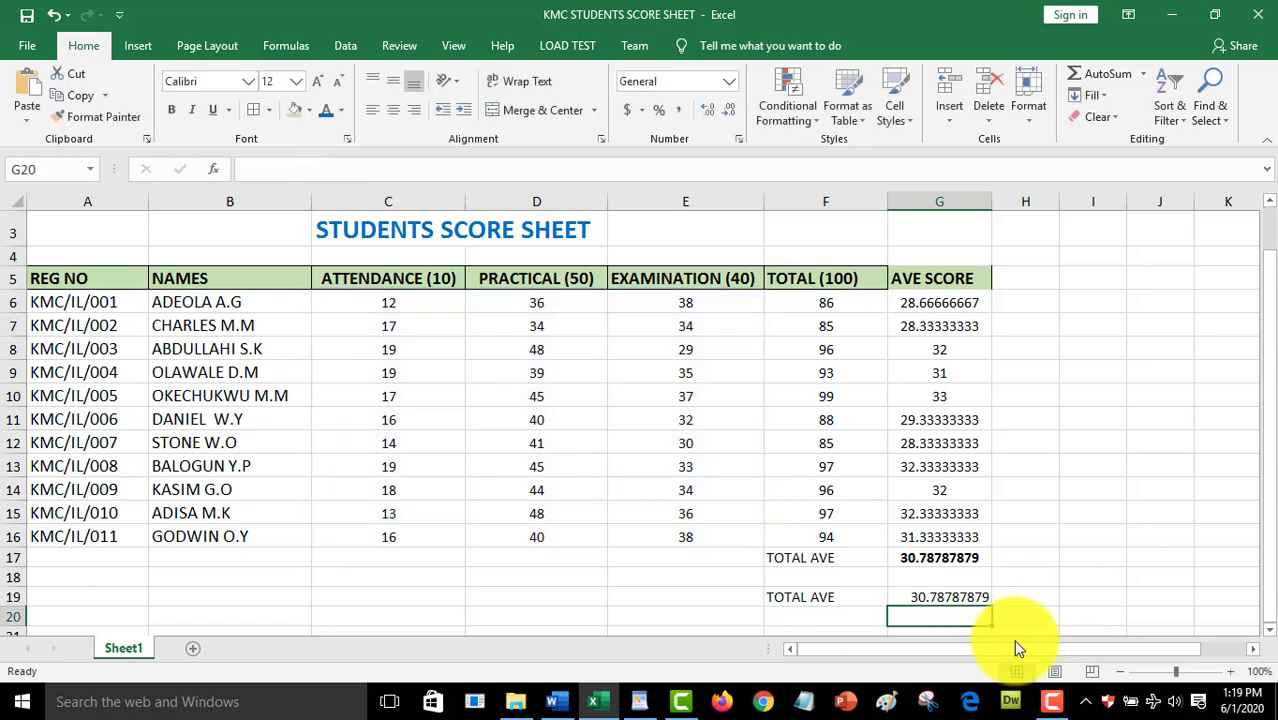
click(943, 597)
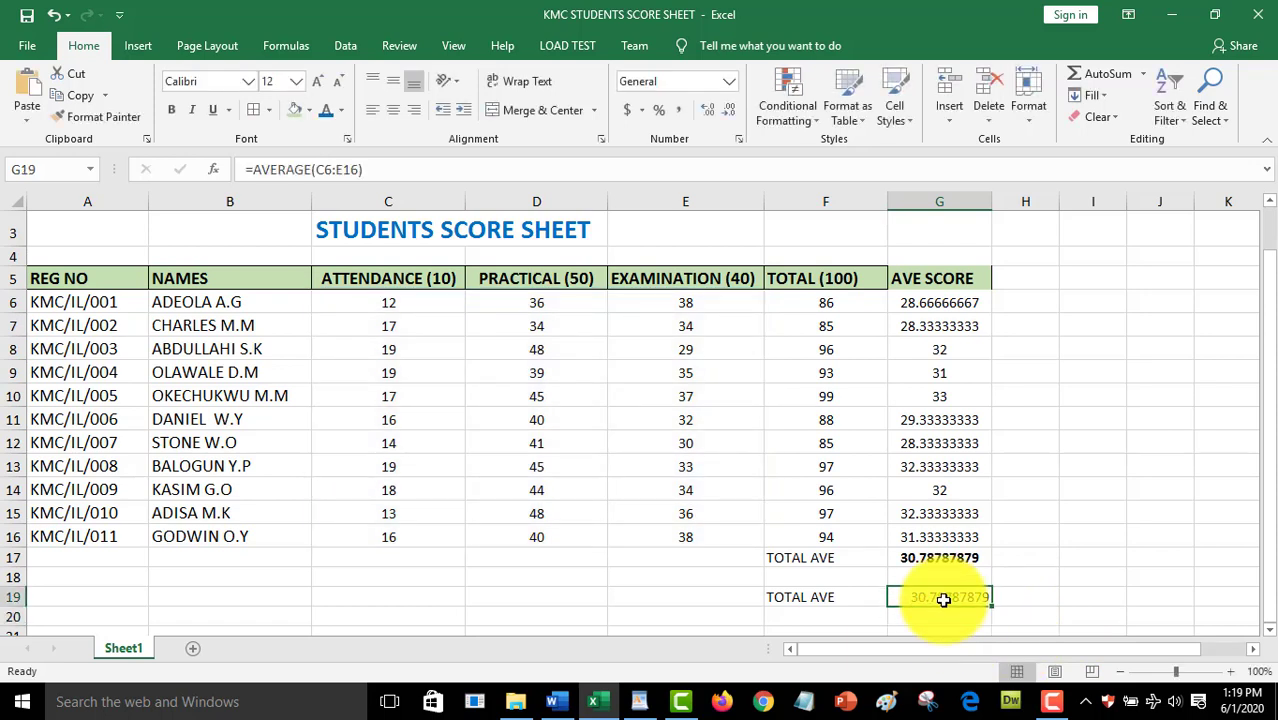
click(170, 109)
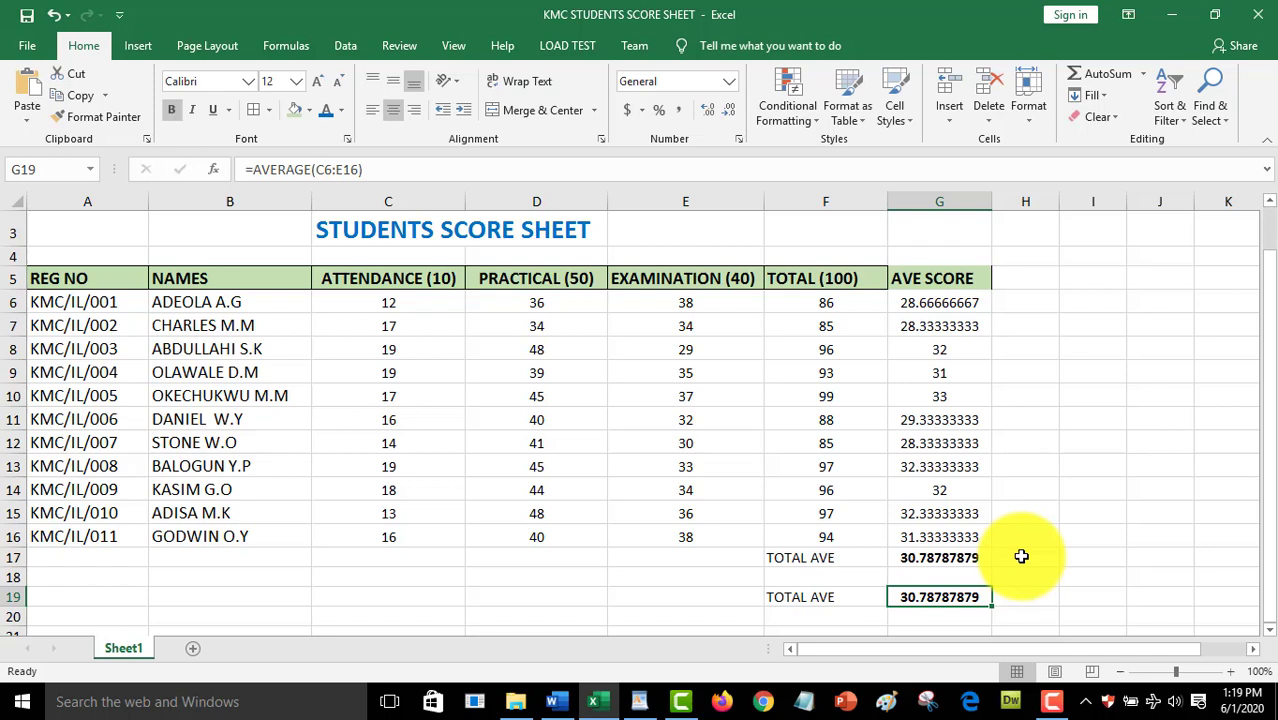
click(807, 556)
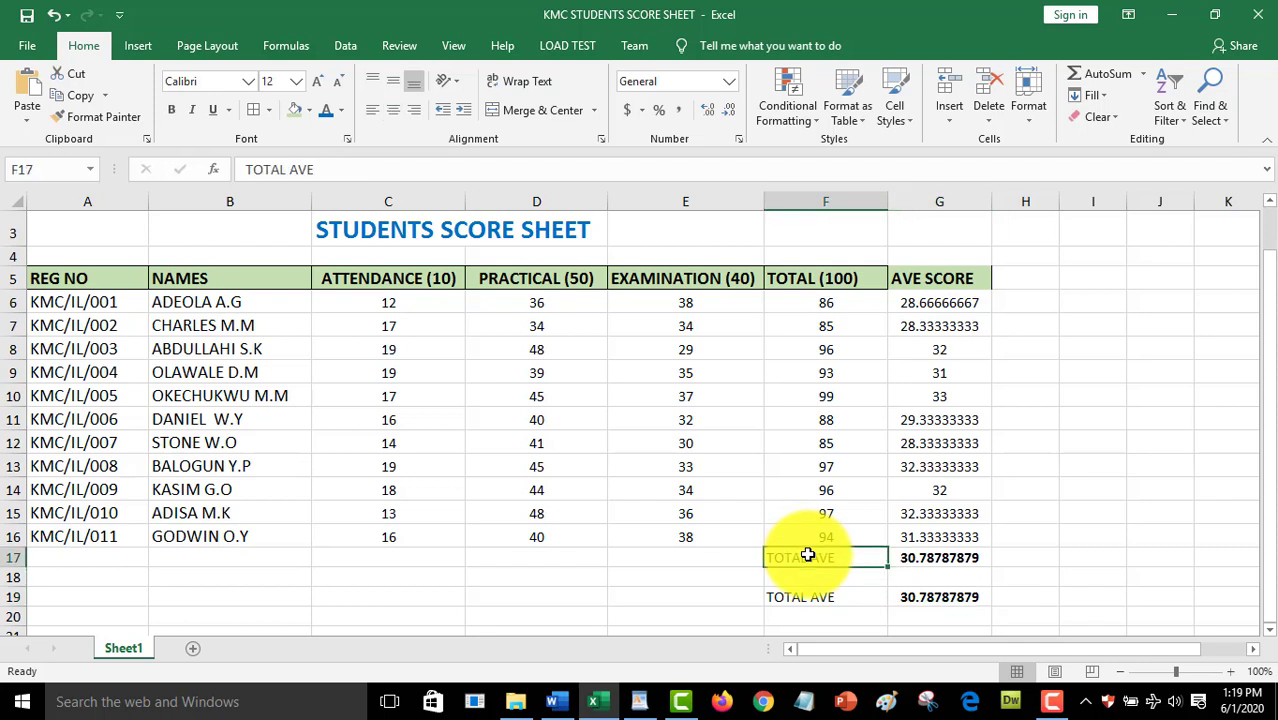
text(b)
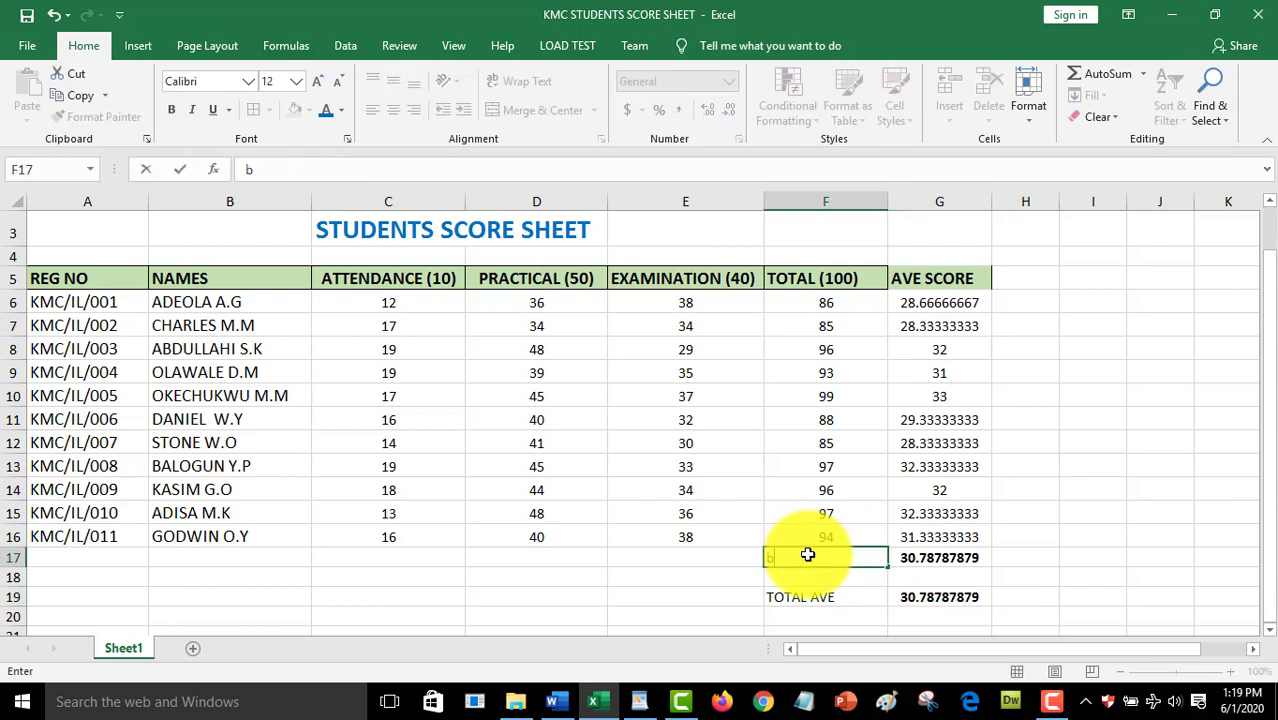
key(Escape)
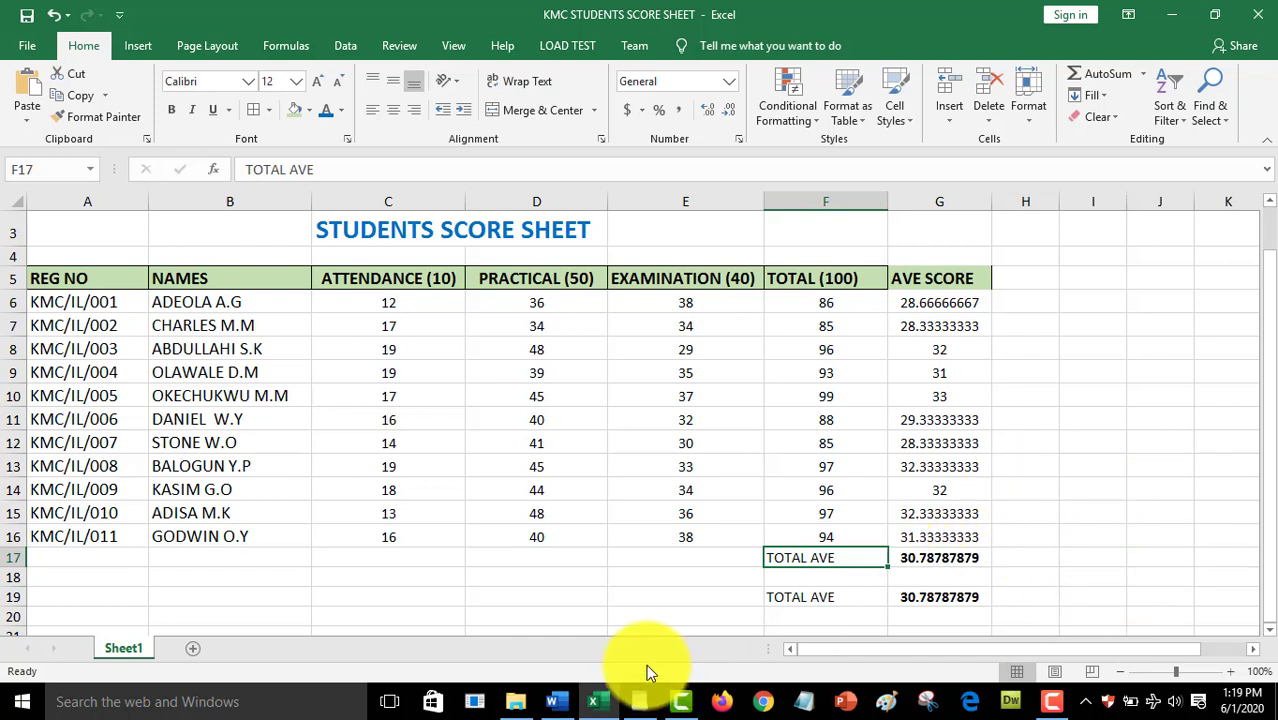
- Switch to the WordPad task list and read item iv about the overall minimum mark
click(645, 697)
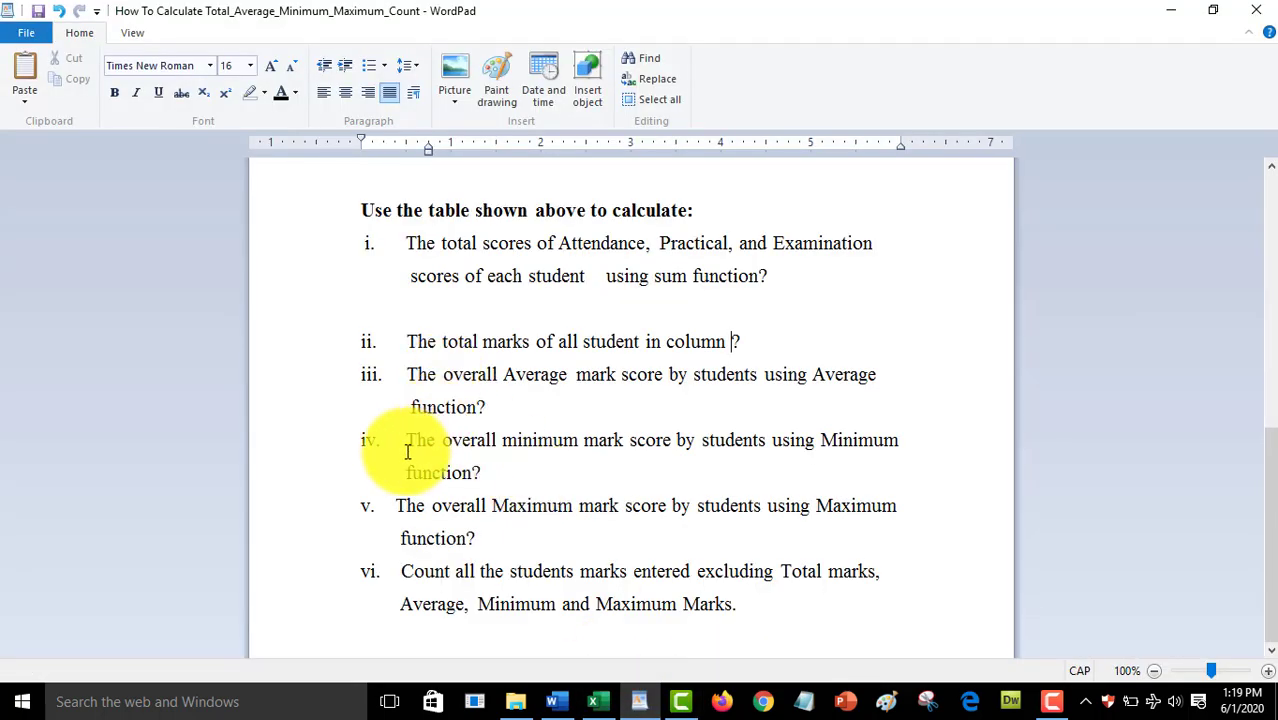
mouse_move(351, 426)
mouse_down()
mouse_move(421, 484)
mouse_move(914, 505)
mouse_up()
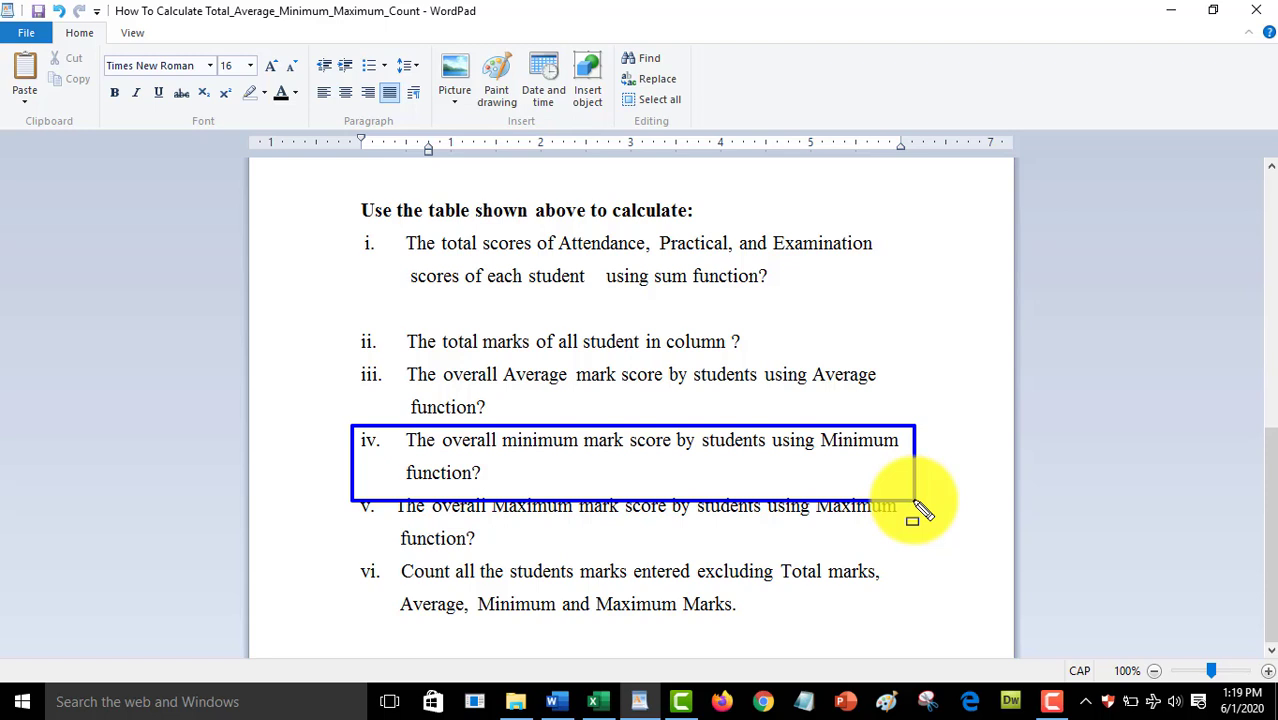
key(Escape)
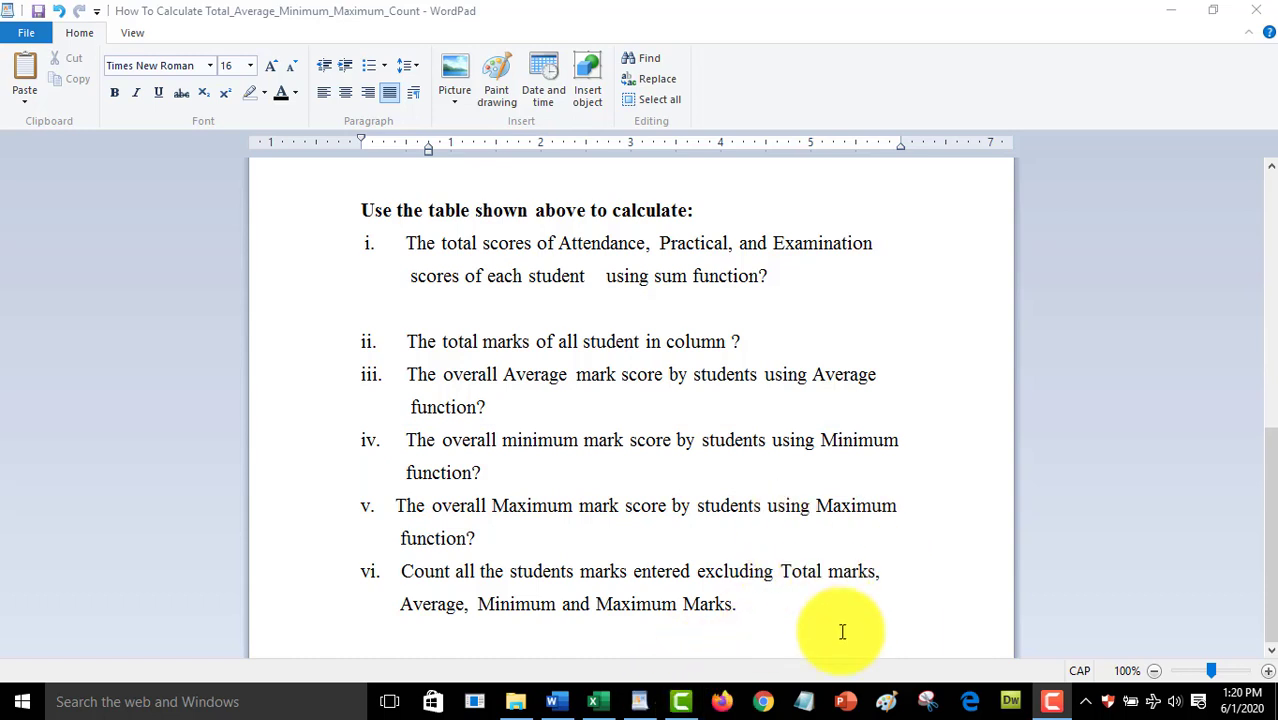
- Switch to the Excel score sheet and enter the label MINIMUM SCORE in cell F20
mouse_move(640, 710)
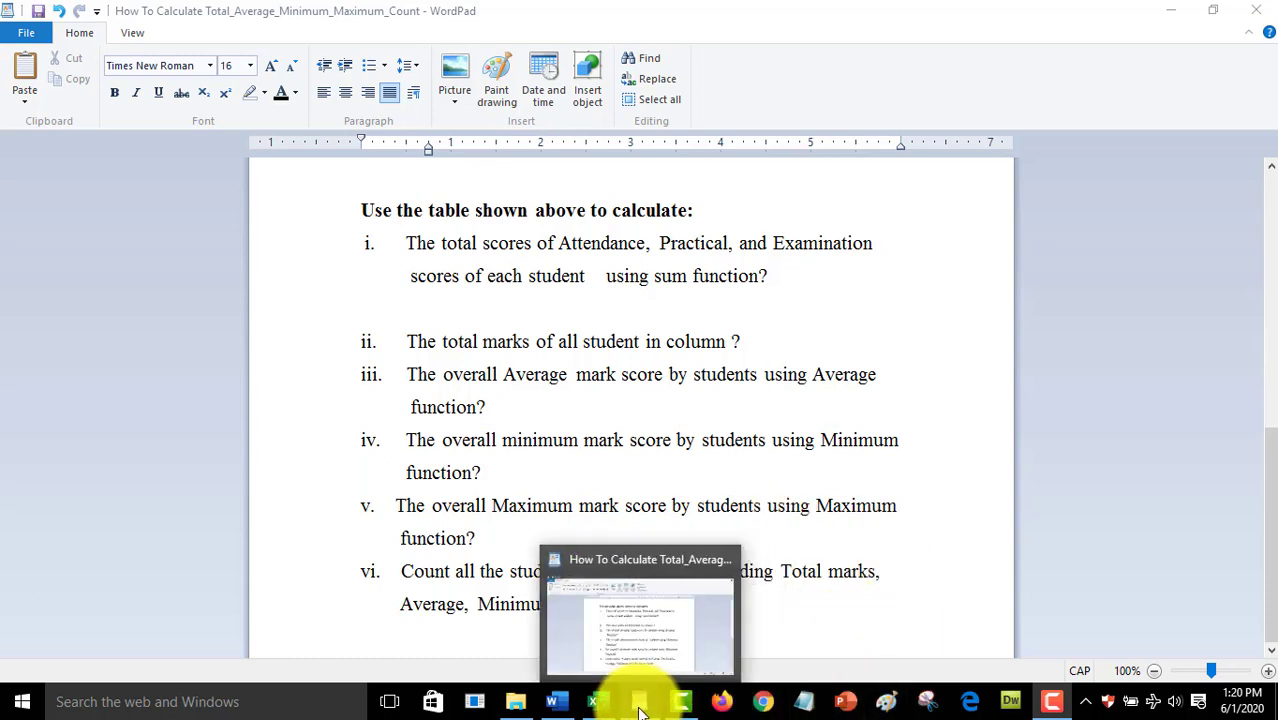
mouse_move(680, 708)
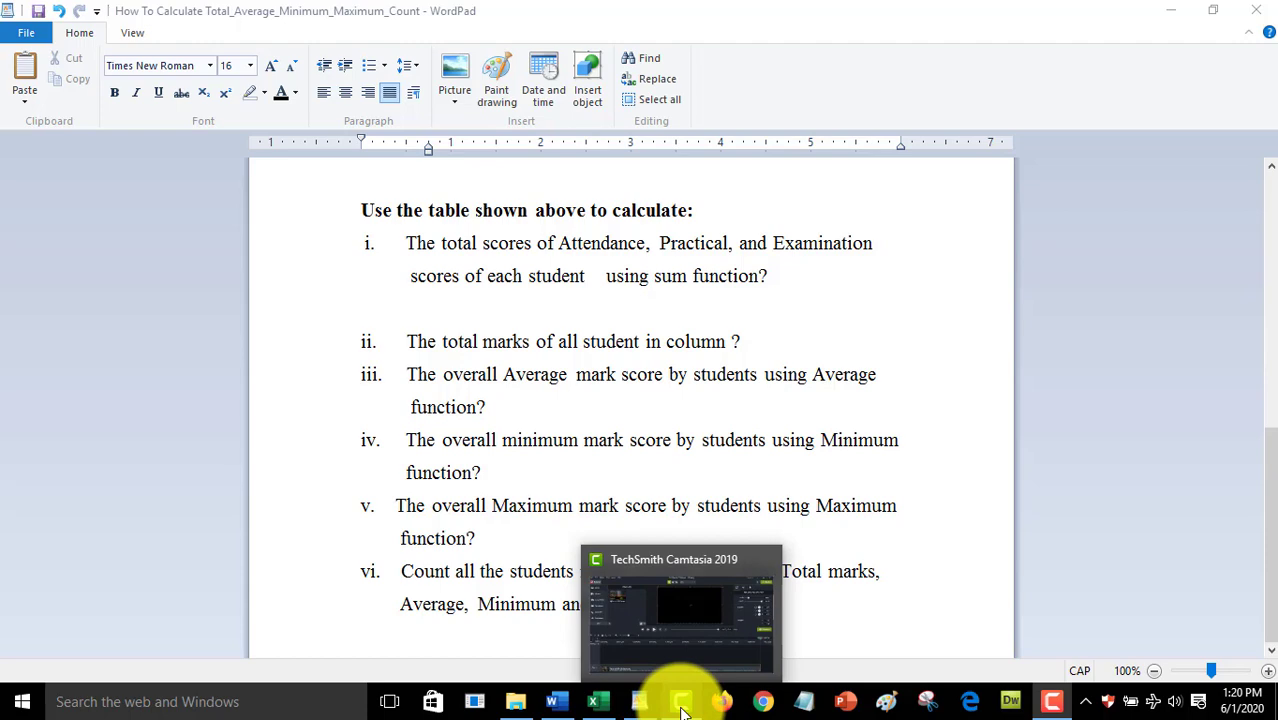
click(594, 706)
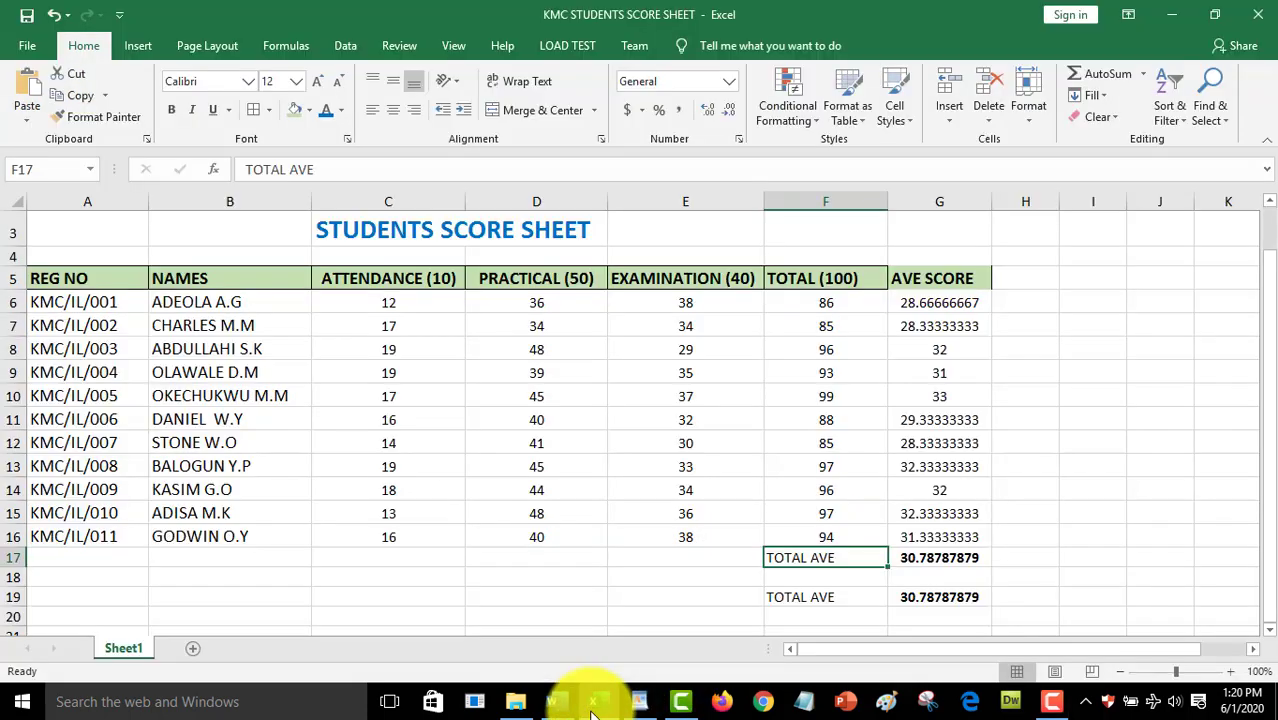
click(1268, 630)
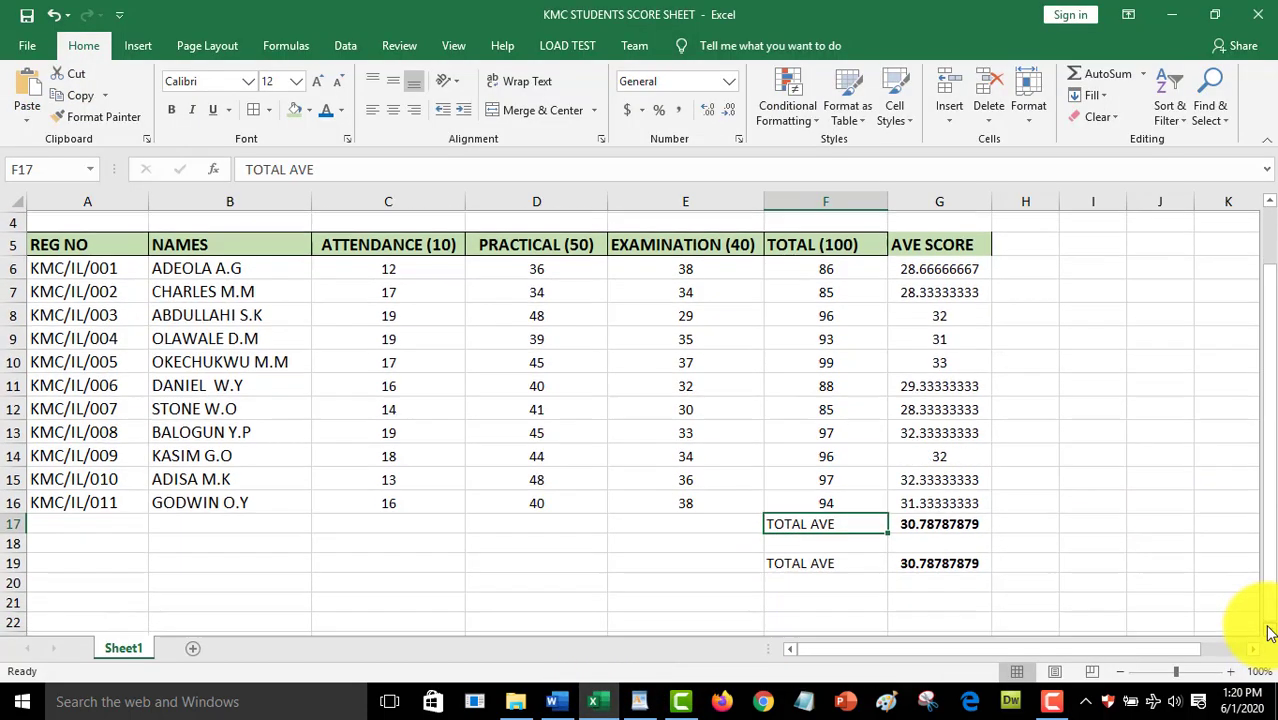
click(1268, 630)
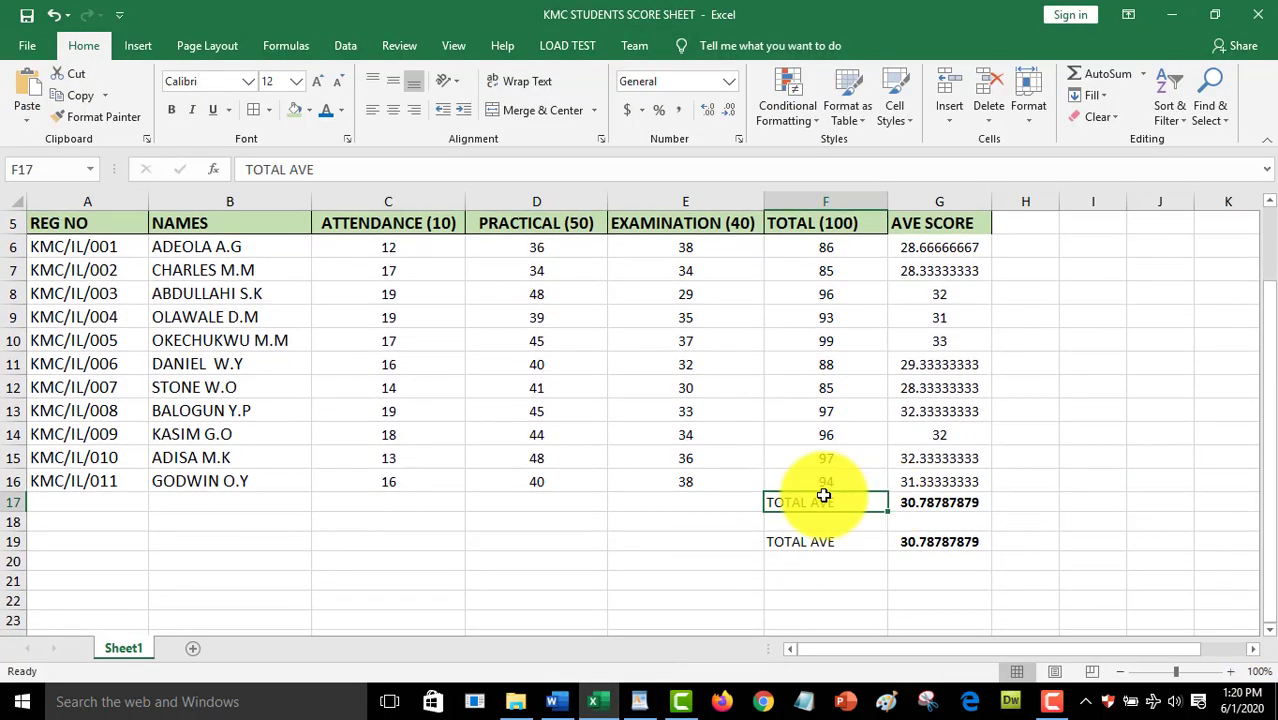
click(835, 562)
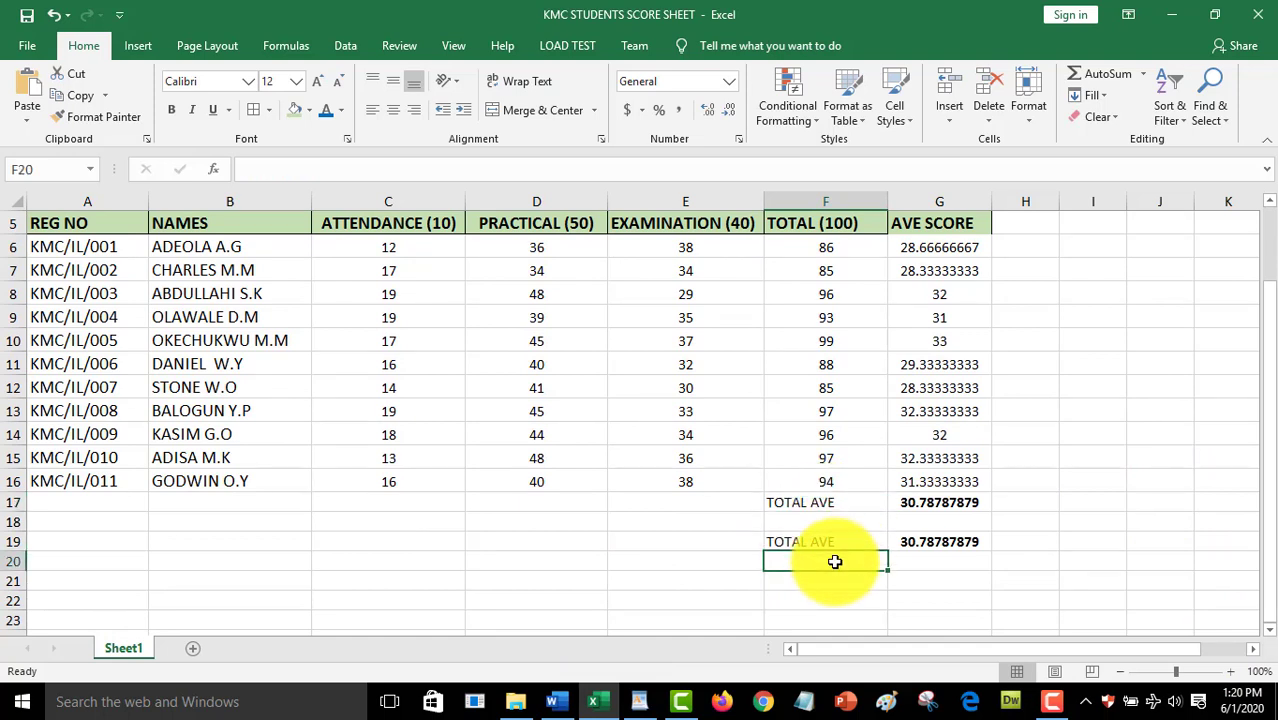
text(MINI)
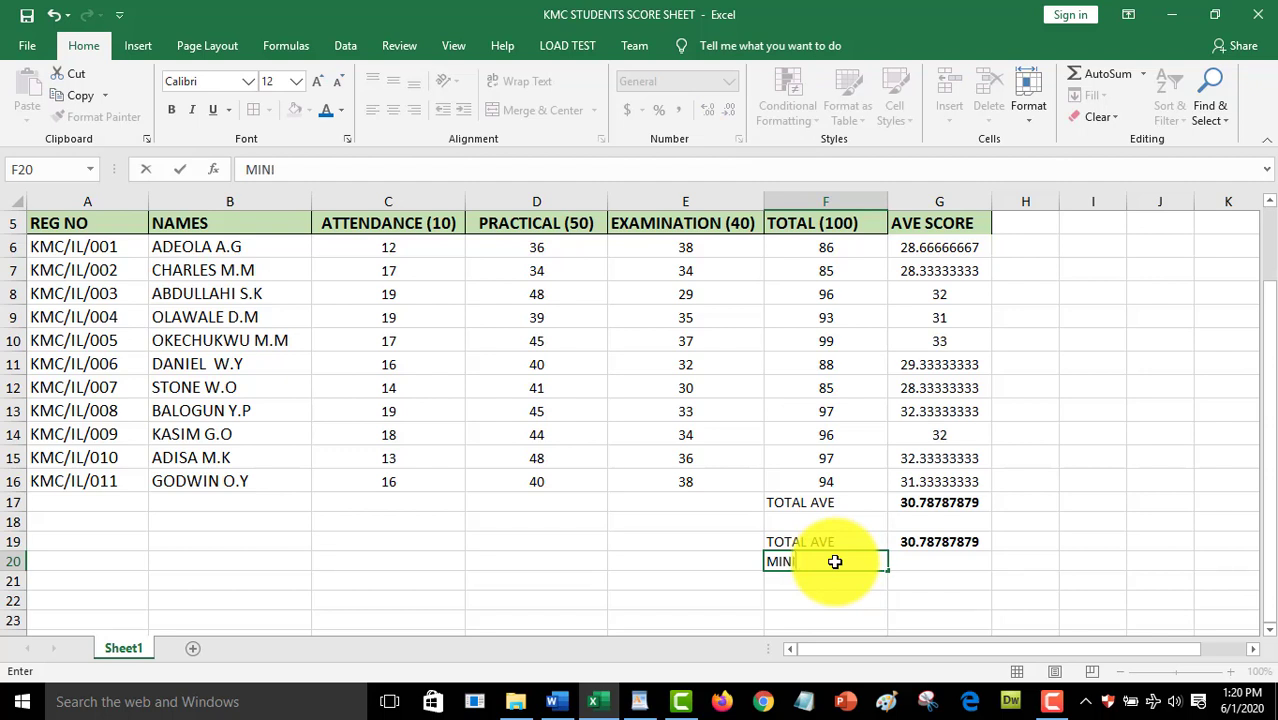
text(MUM SCORE)
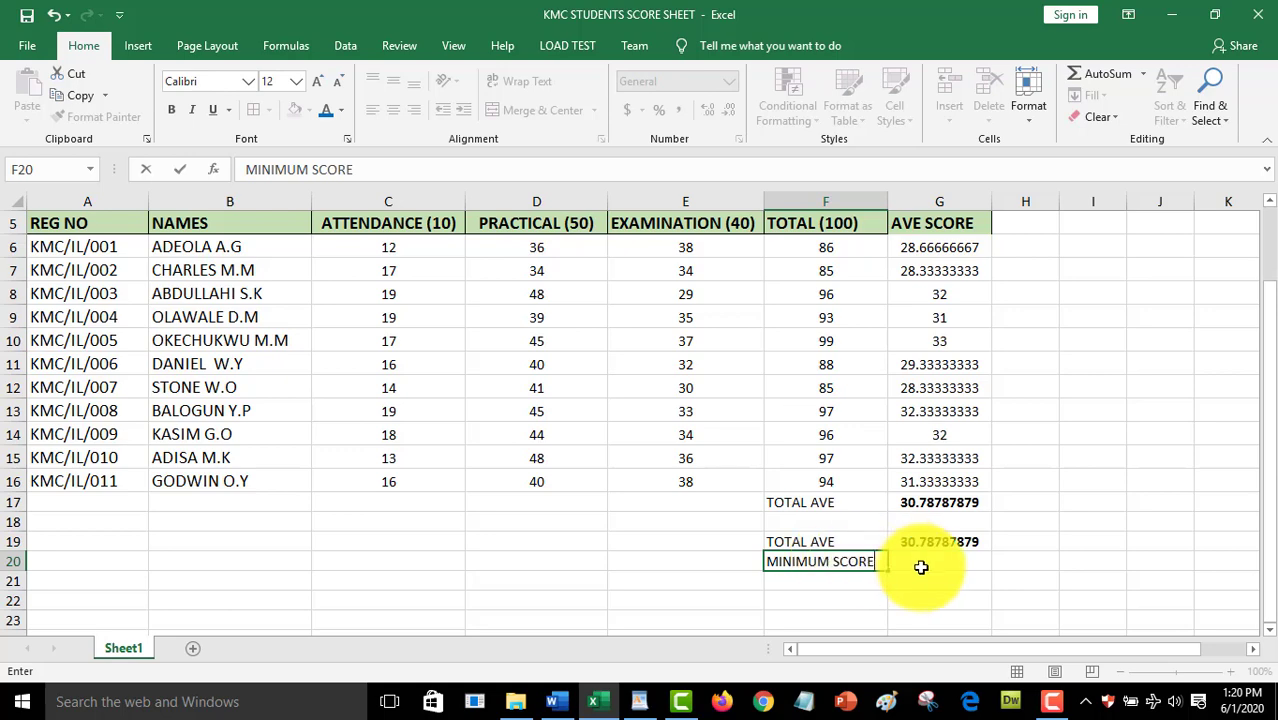
- Enter =MIN(C6:E16) in cell G20 to find the lowest of all the individual scores
click(923, 563)
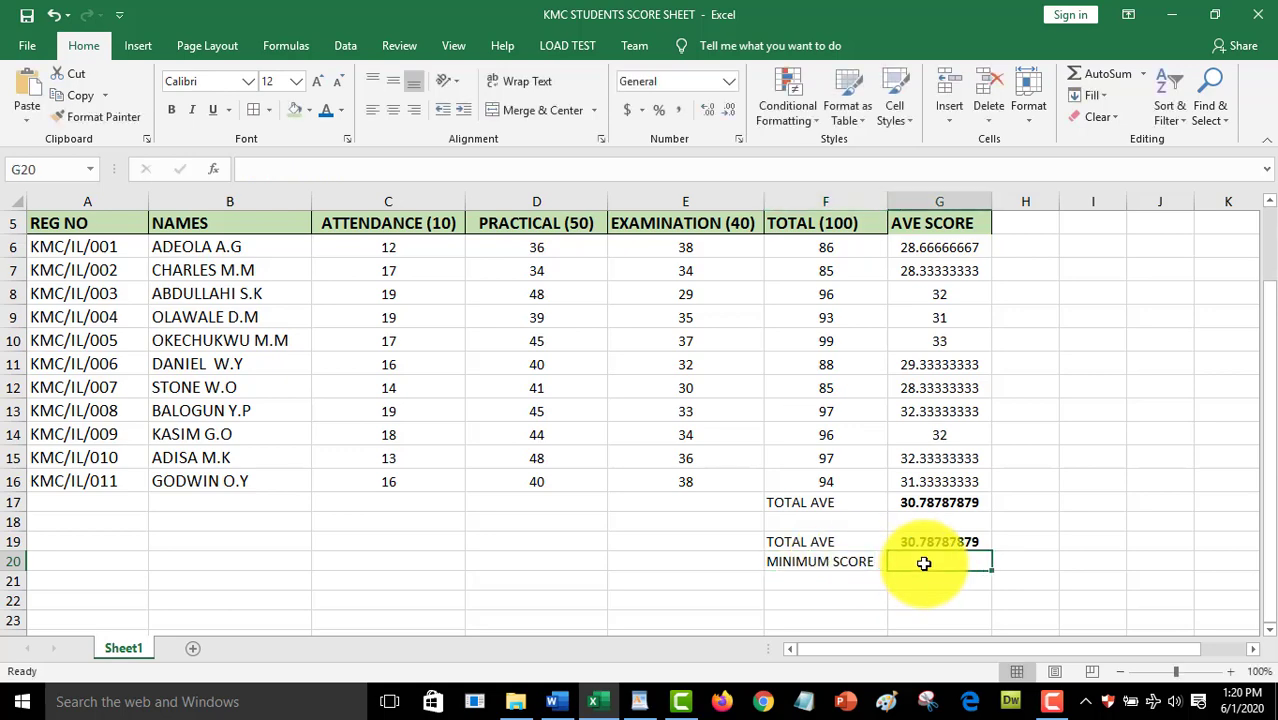
text(=MIN)
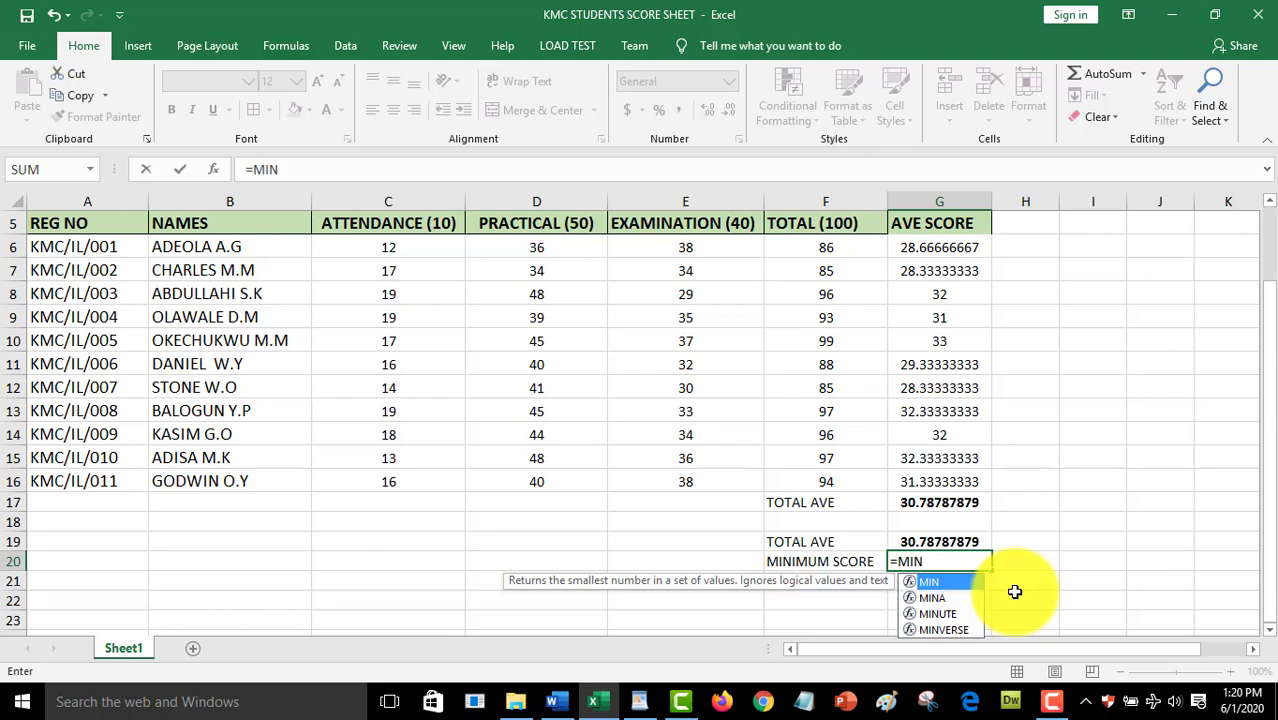
text(()
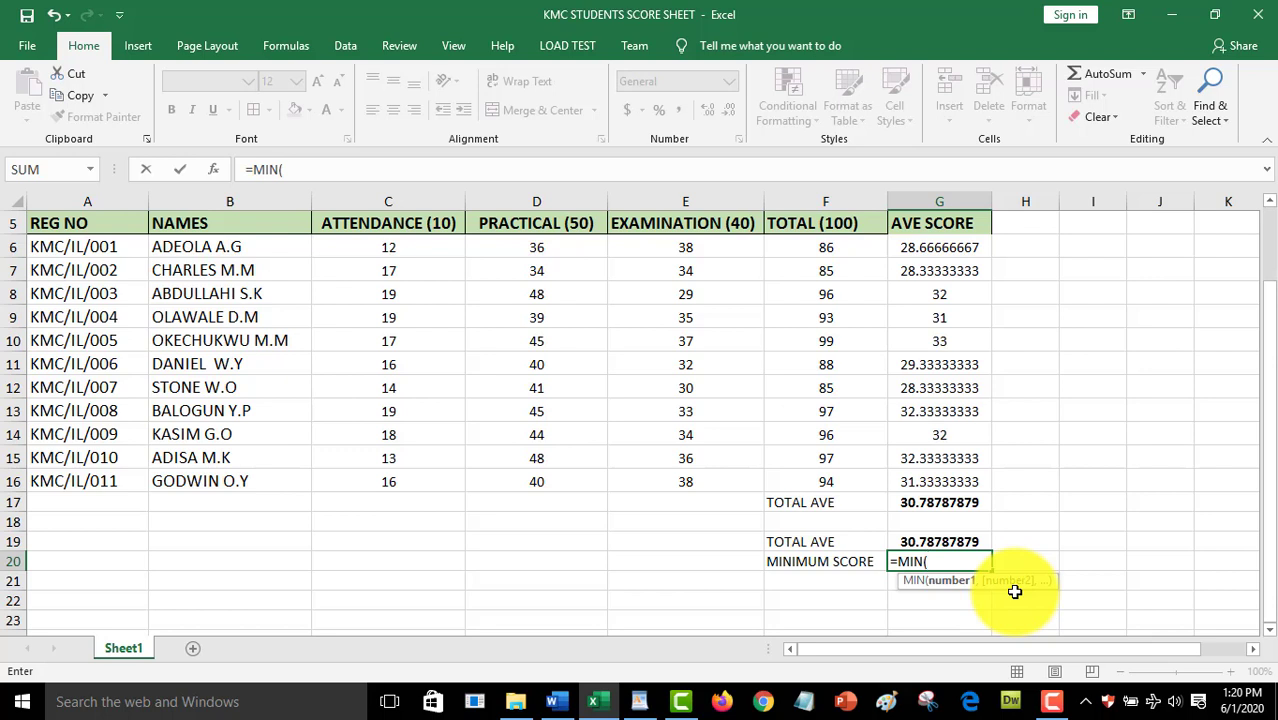
text(C6)
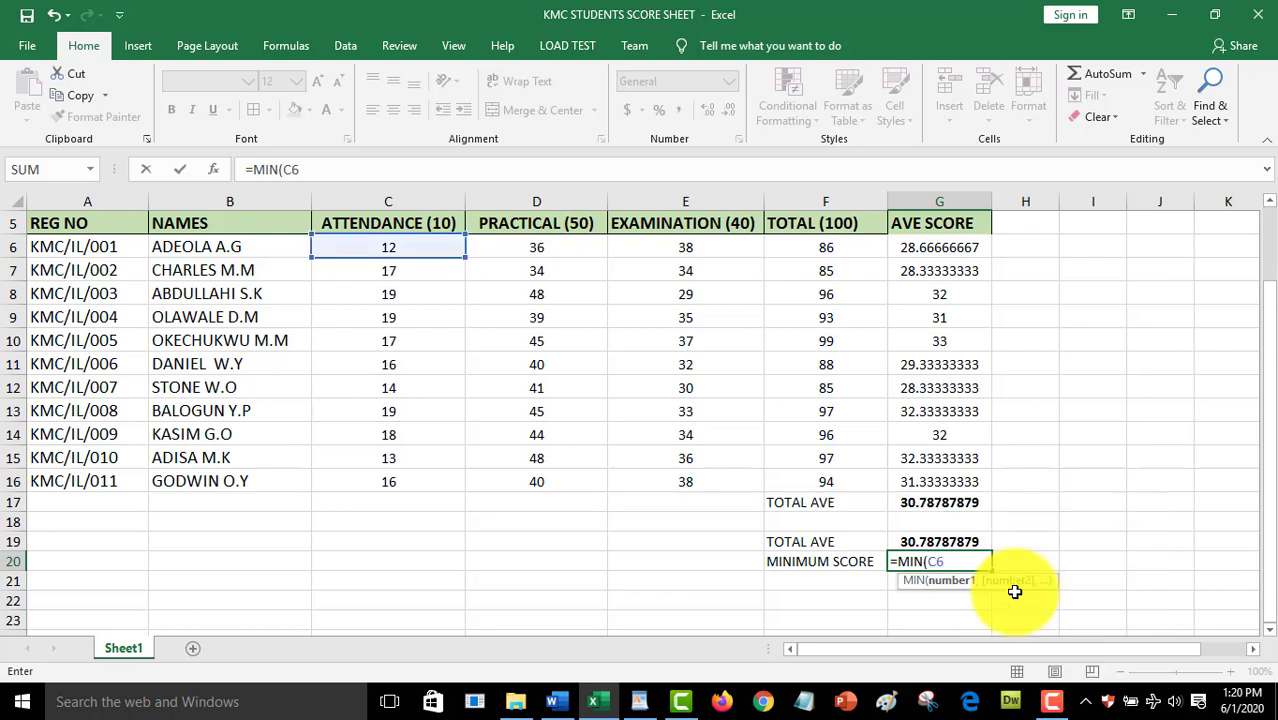
text(:)
text(E)
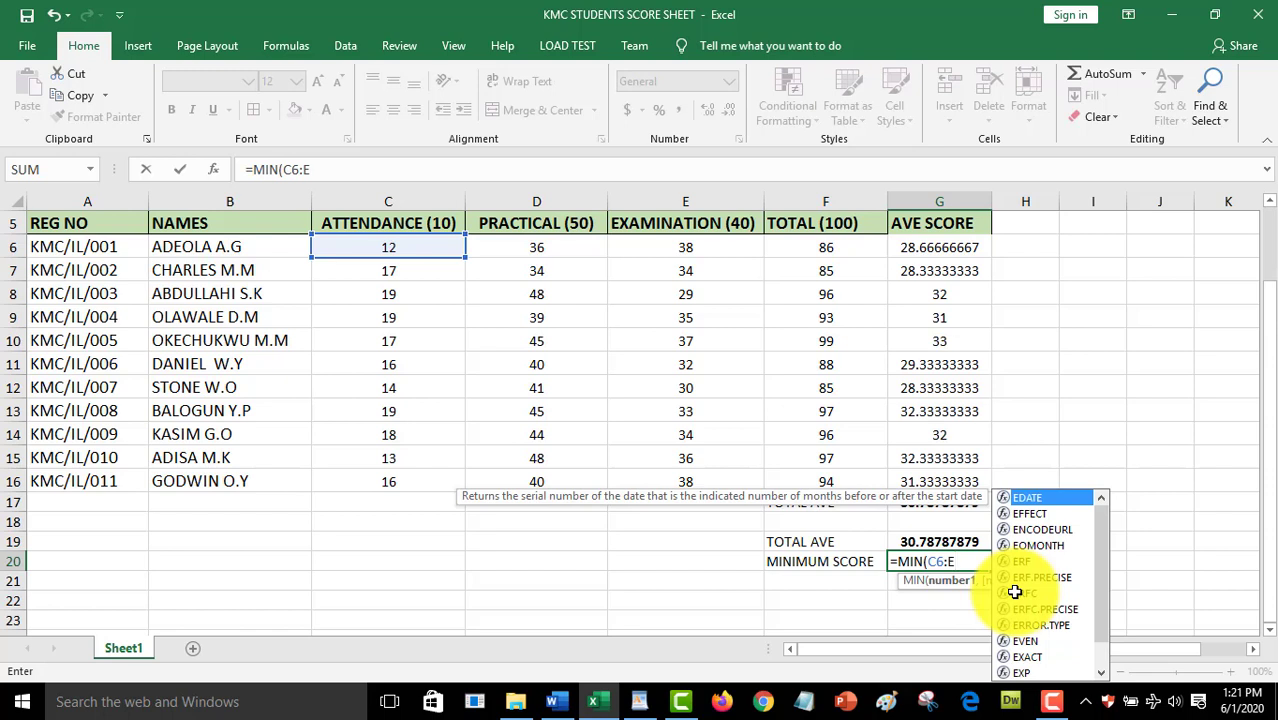
text(16)
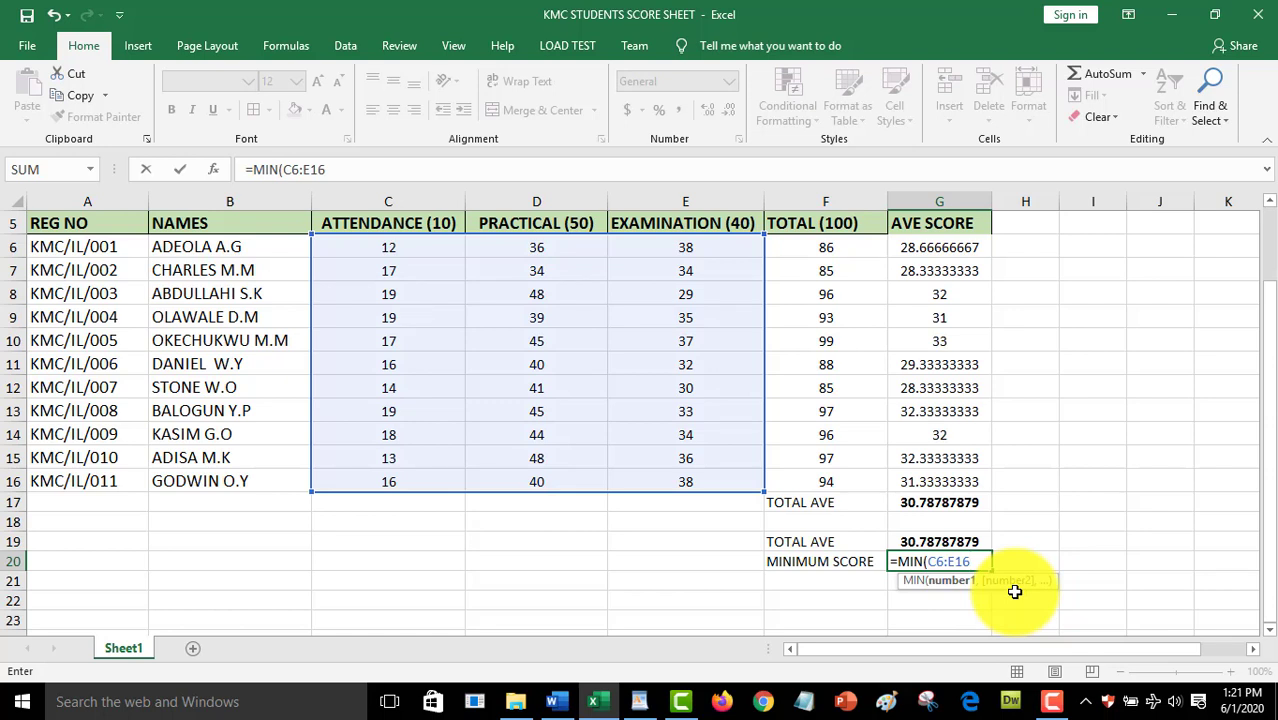
text())
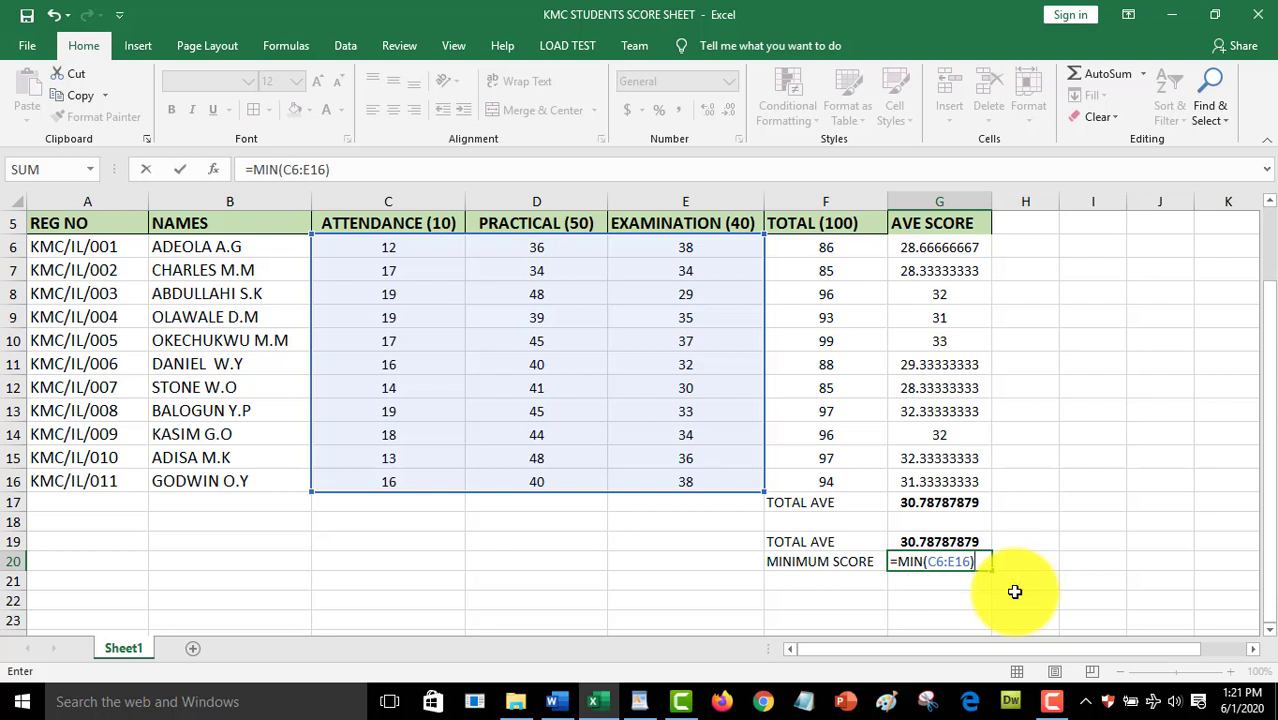
key(Return)
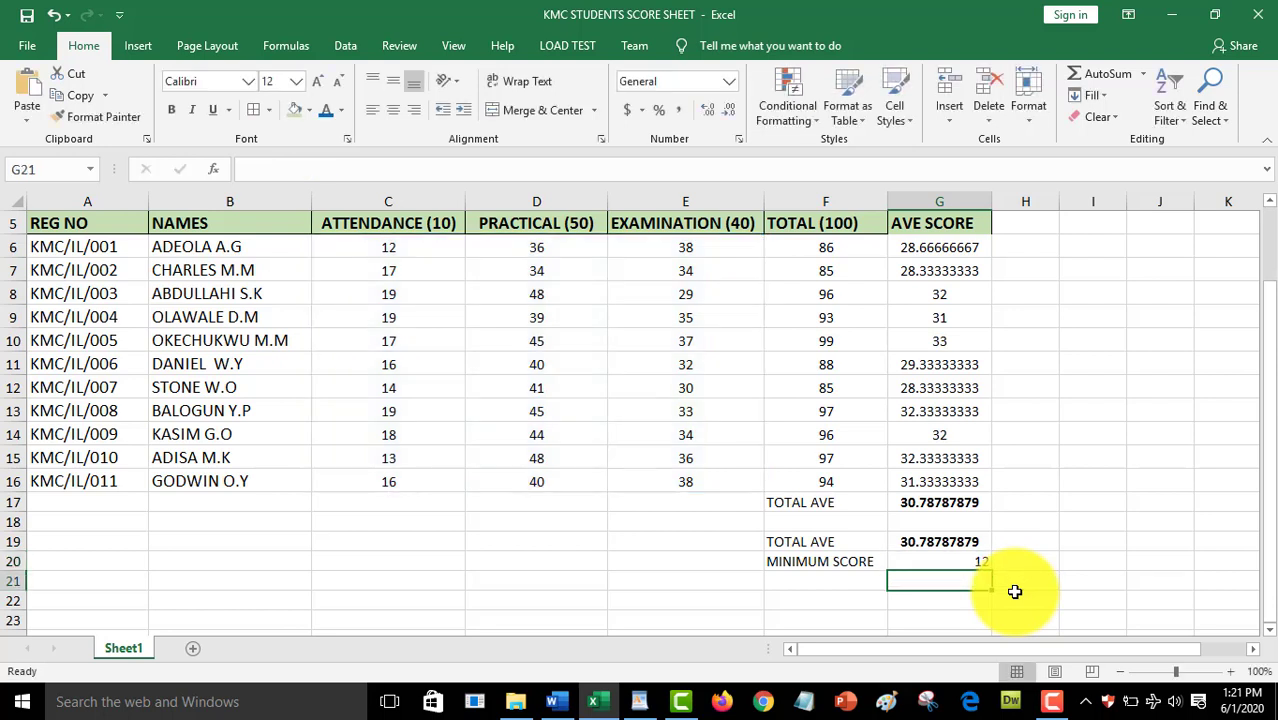
- Make the minimum score in cell G20 centred and bold
click(948, 557)
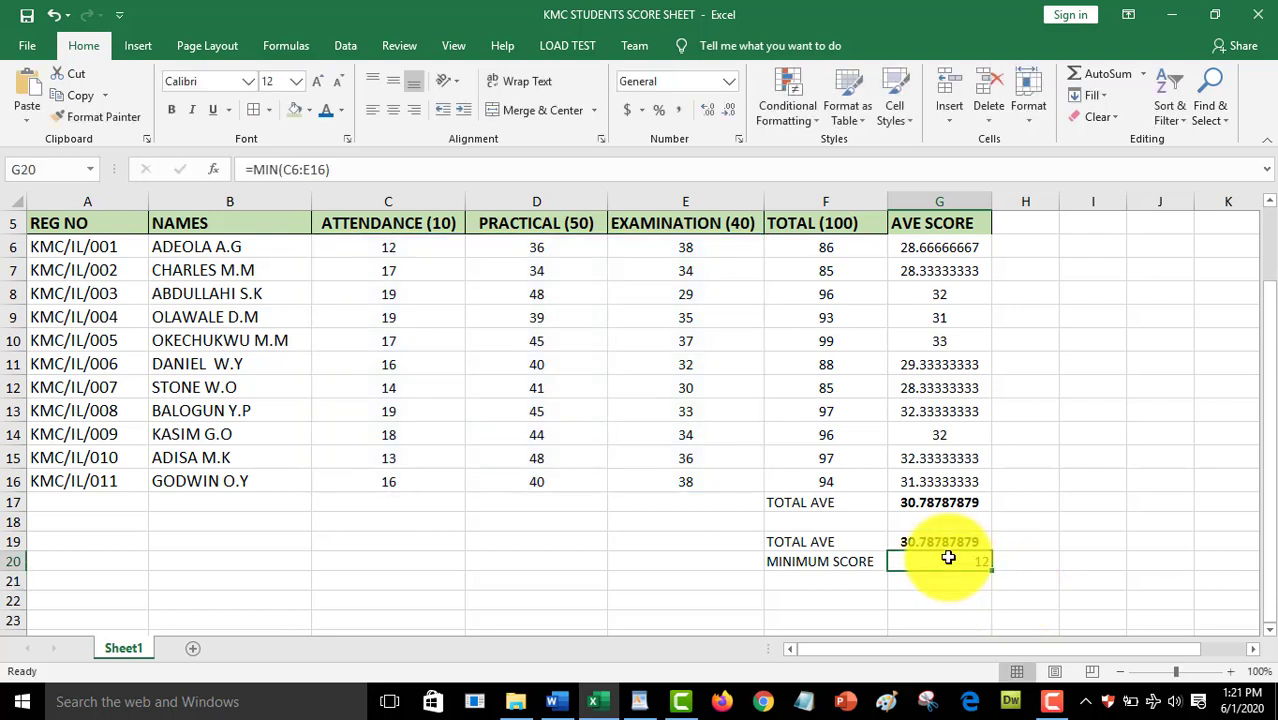
click(395, 111)
click(172, 109)
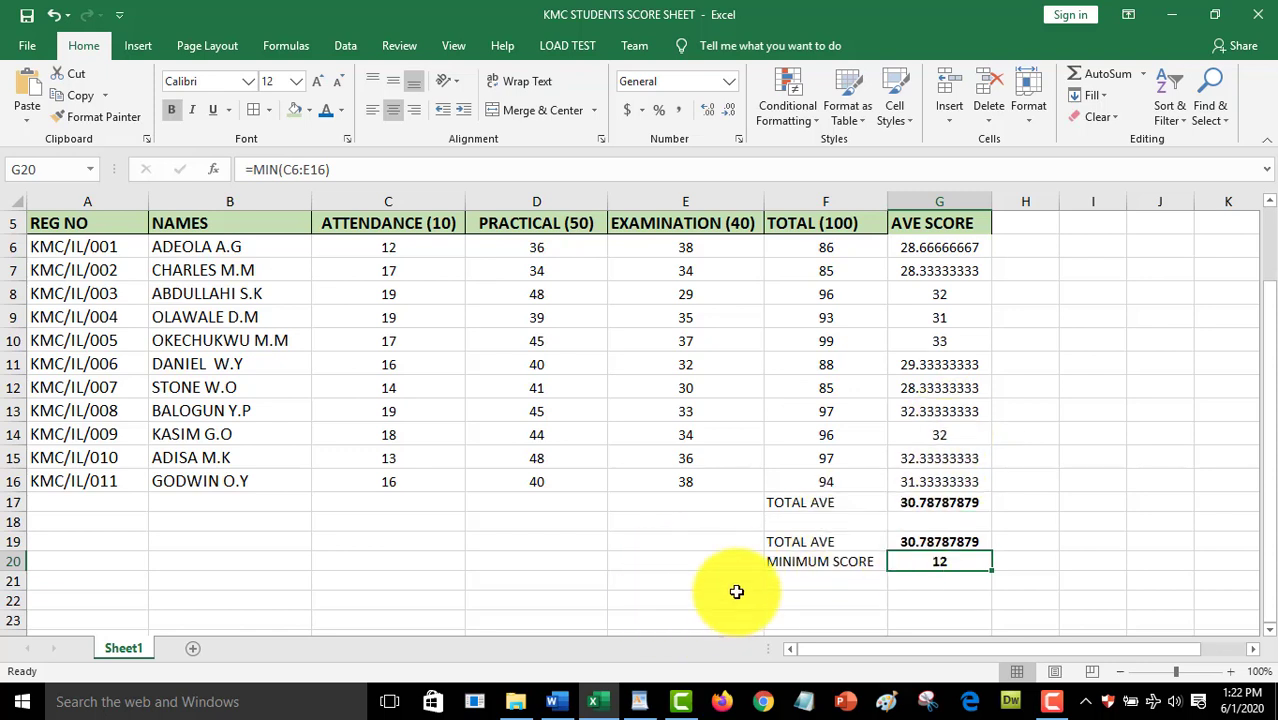
- Enter the label TOTAL MIN SCORE in cell F21
click(795, 588)
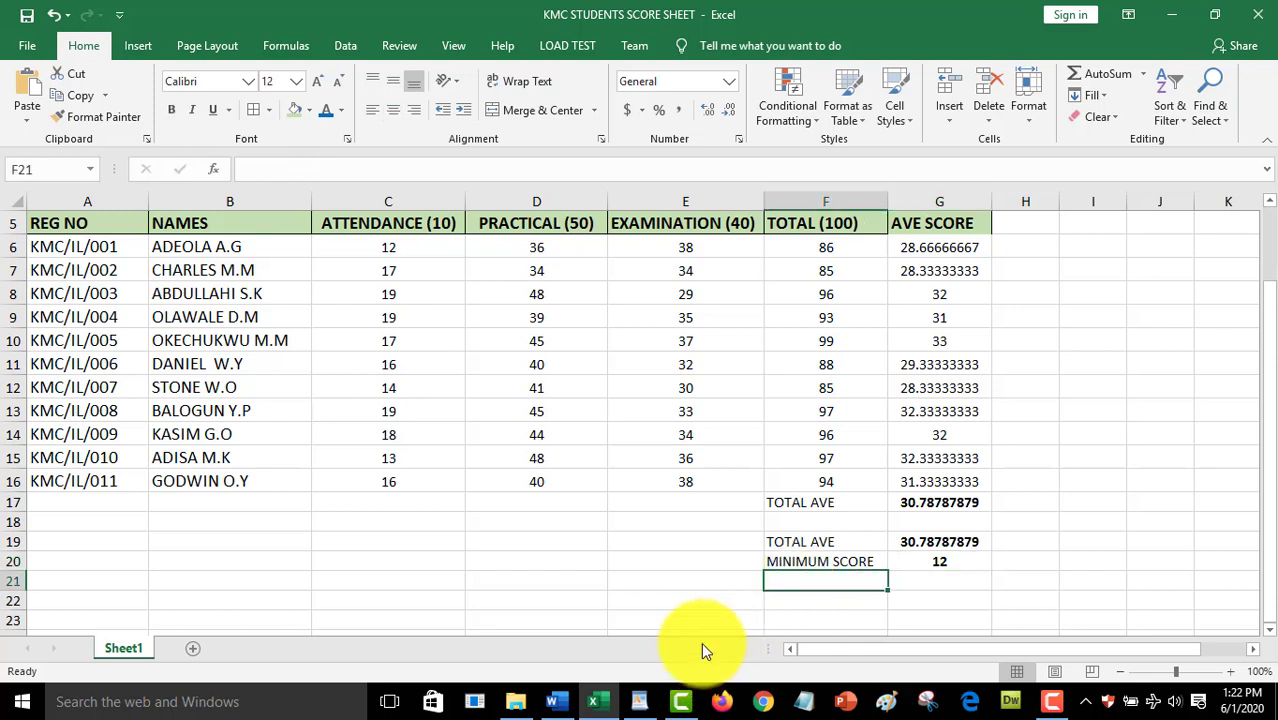
text(TOTAL )
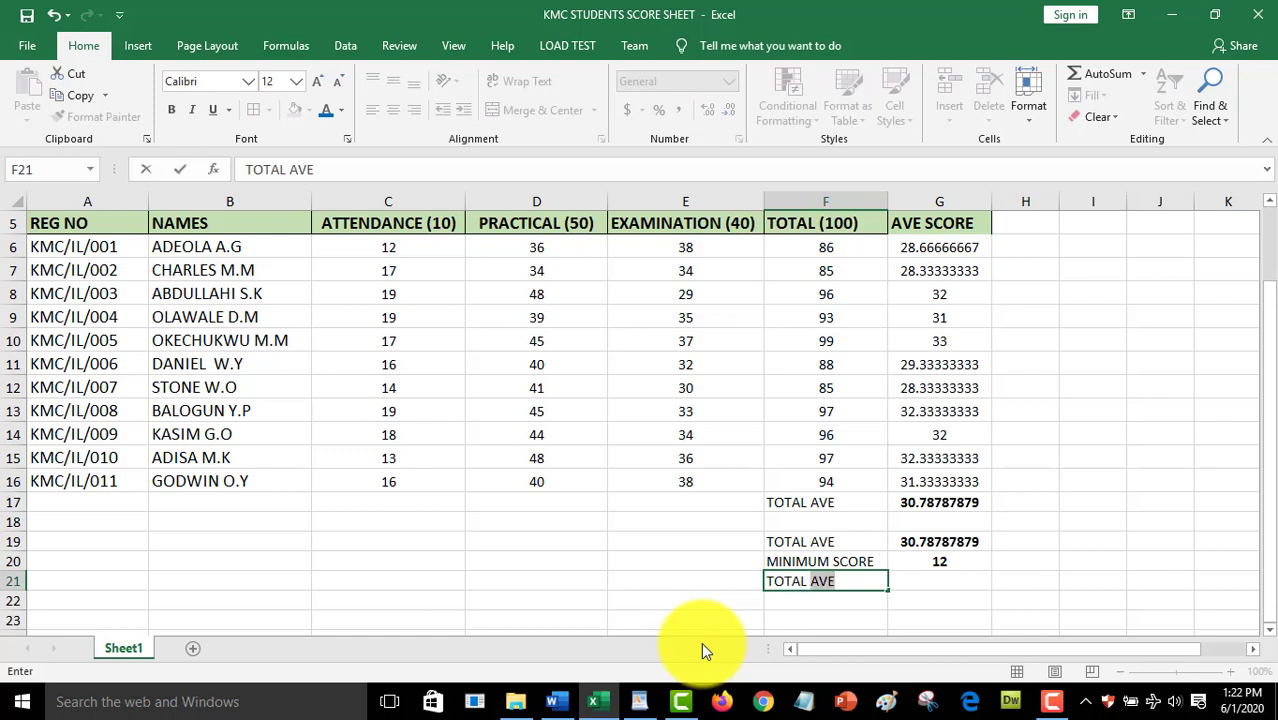
text(MIN SCORE)
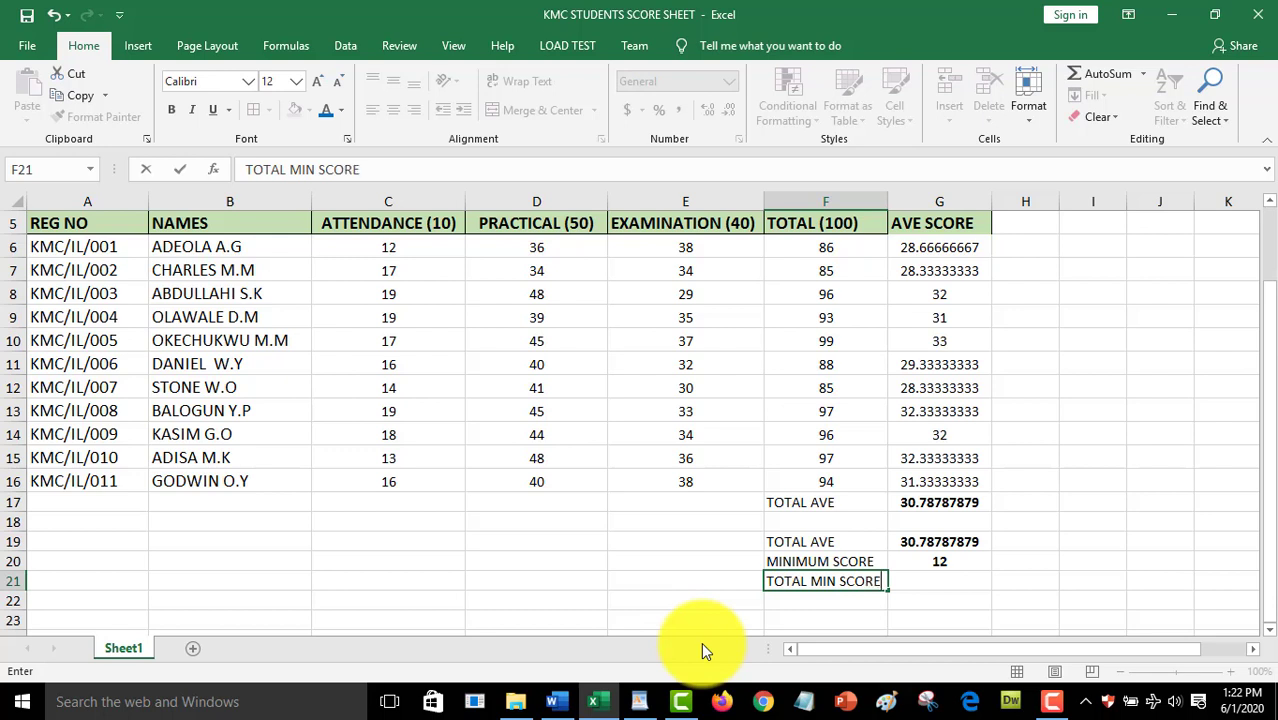
- Write the formula =MIN(G6:G16) in cell G21, beside the TOTAL MIN SCORE label
click(919, 581)
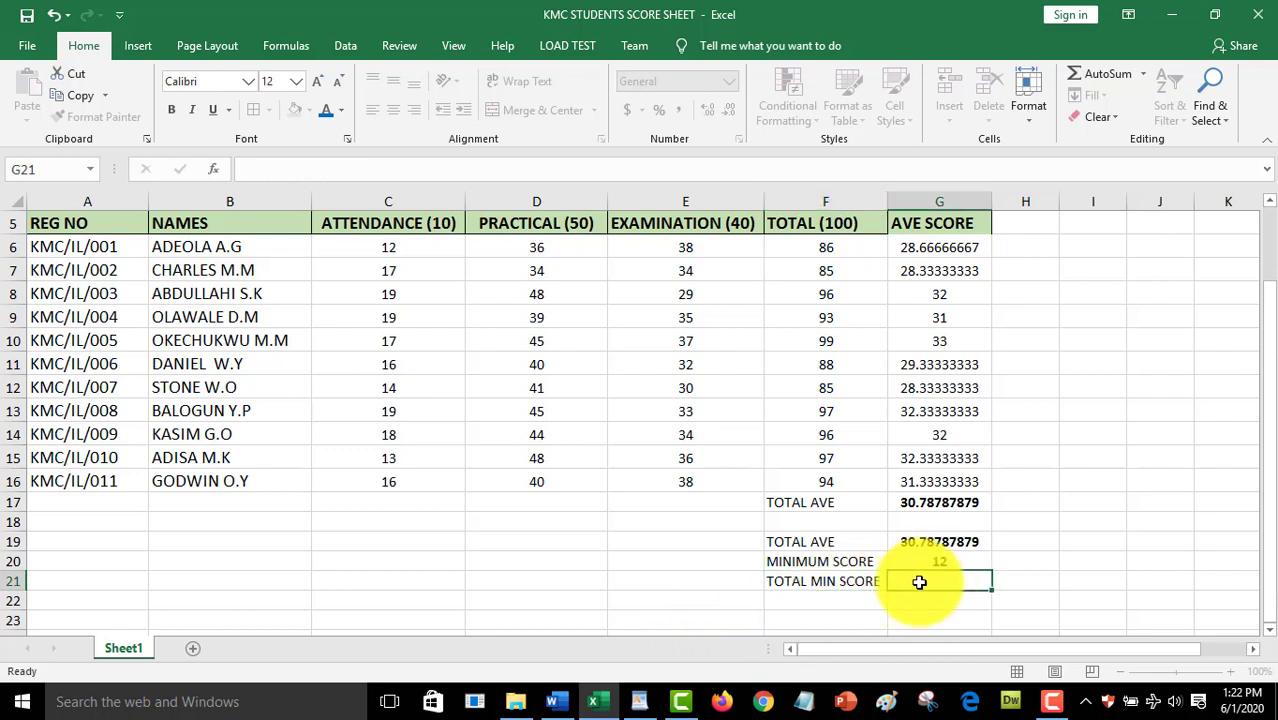
text(=)
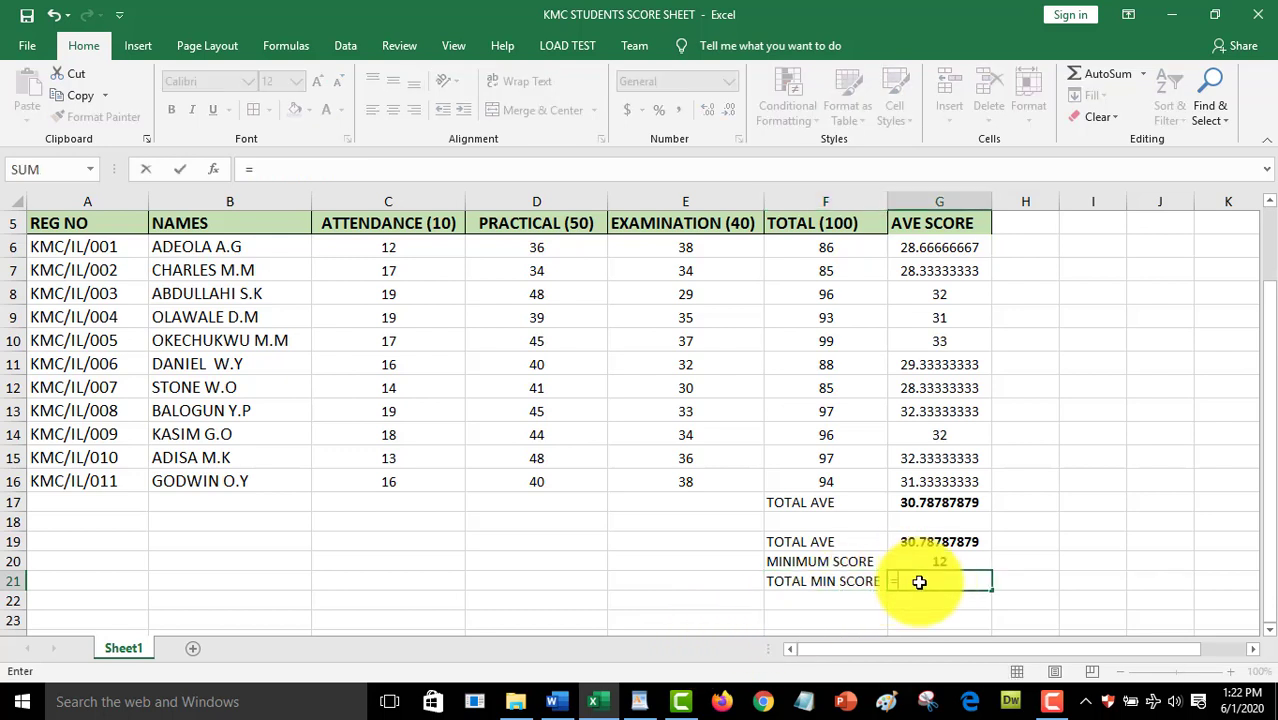
text(AV)
key(BackSpace)
key(BackSpace)
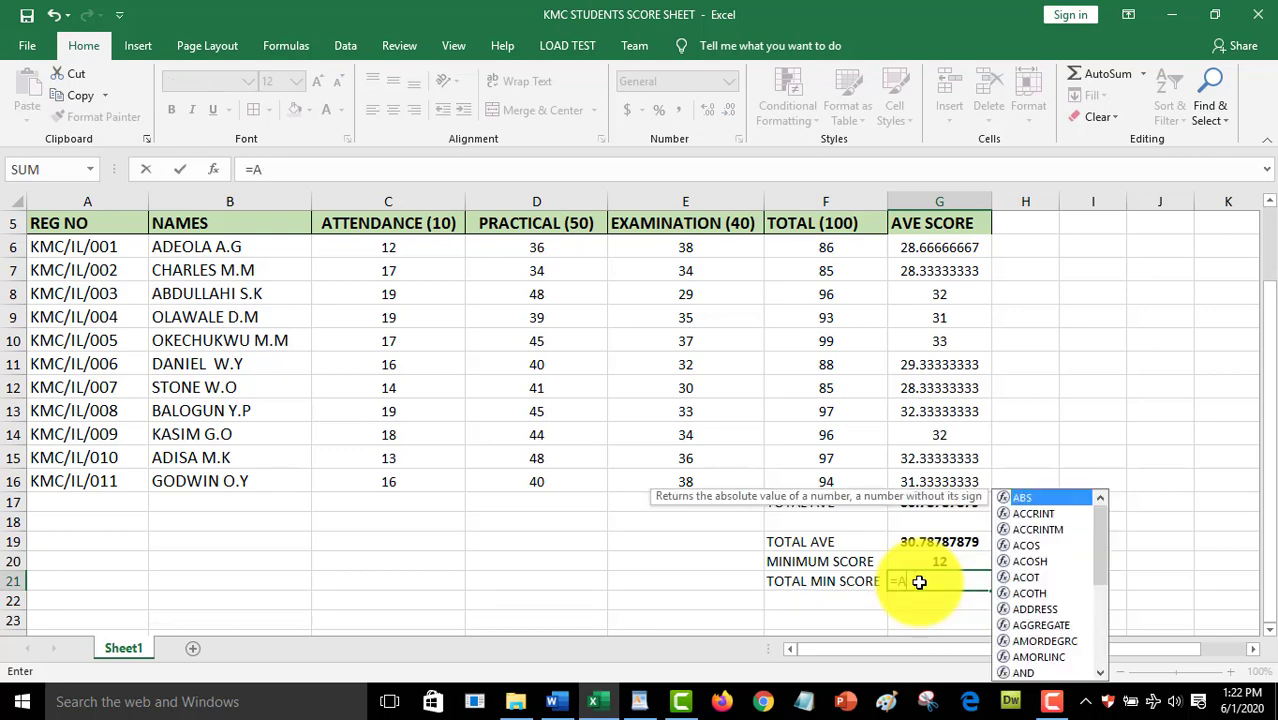
text(MIN)
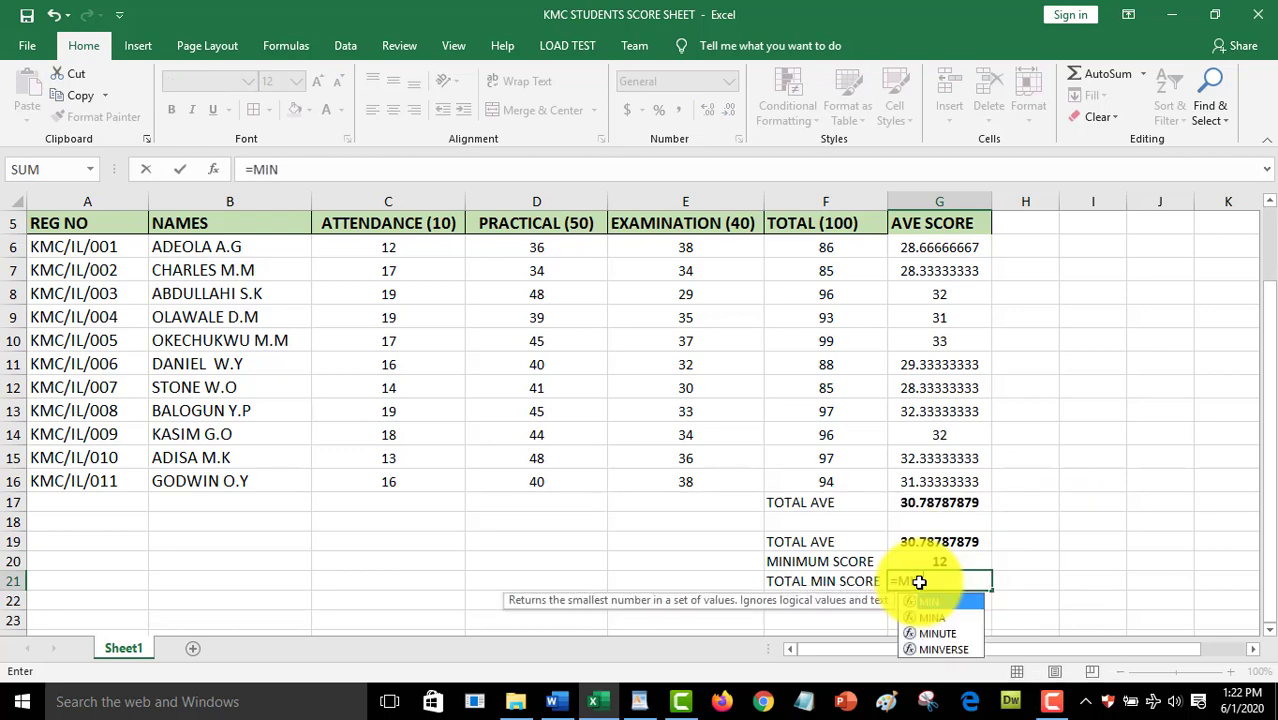
text(()
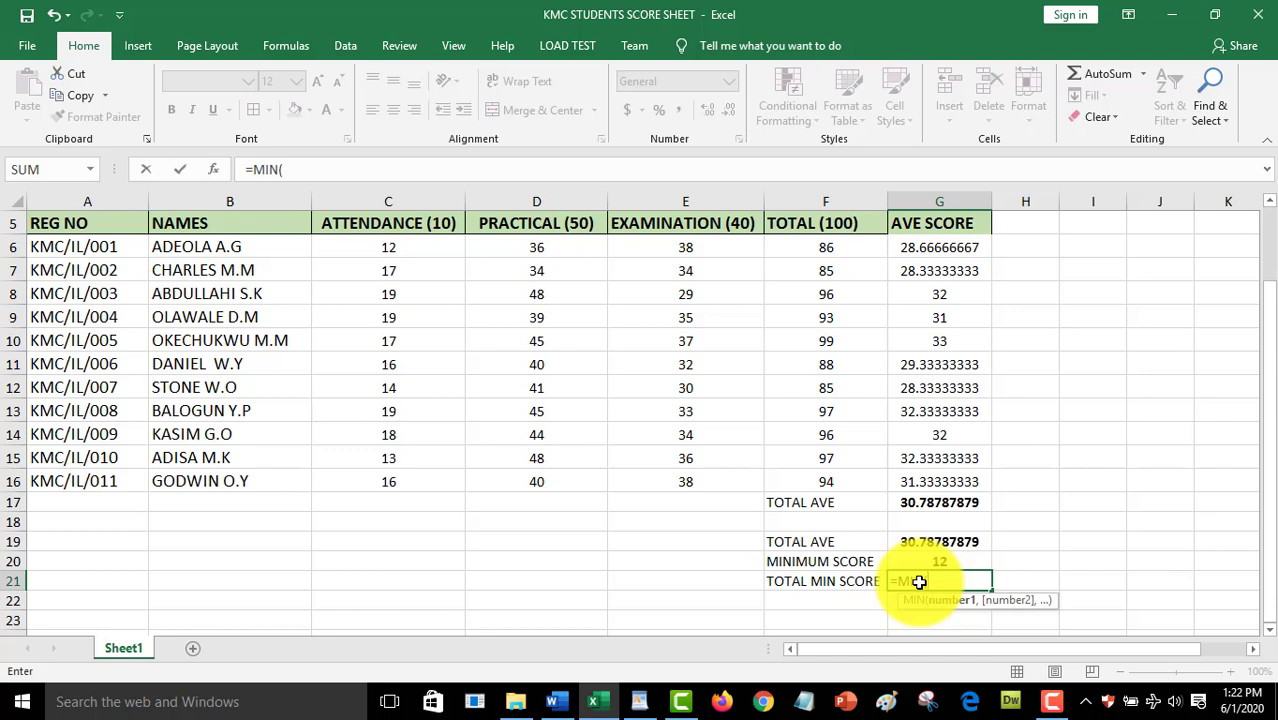
text(G)
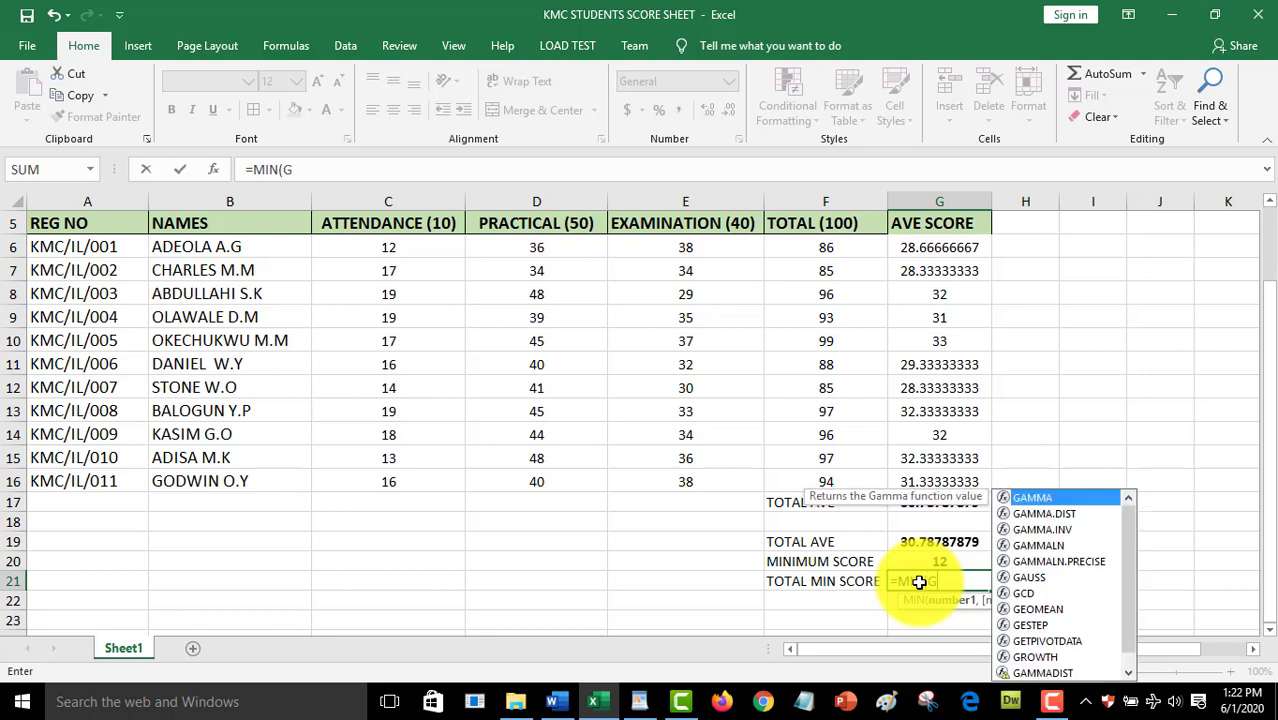
text(6)
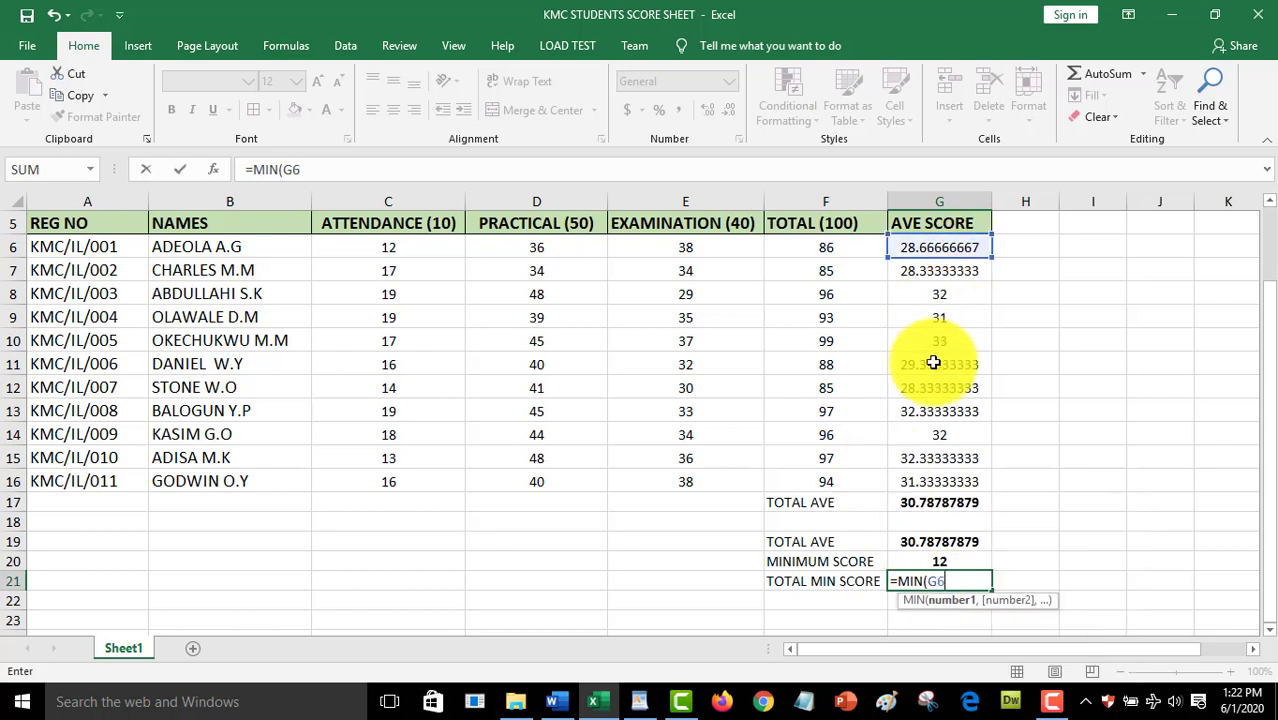
text(:G)
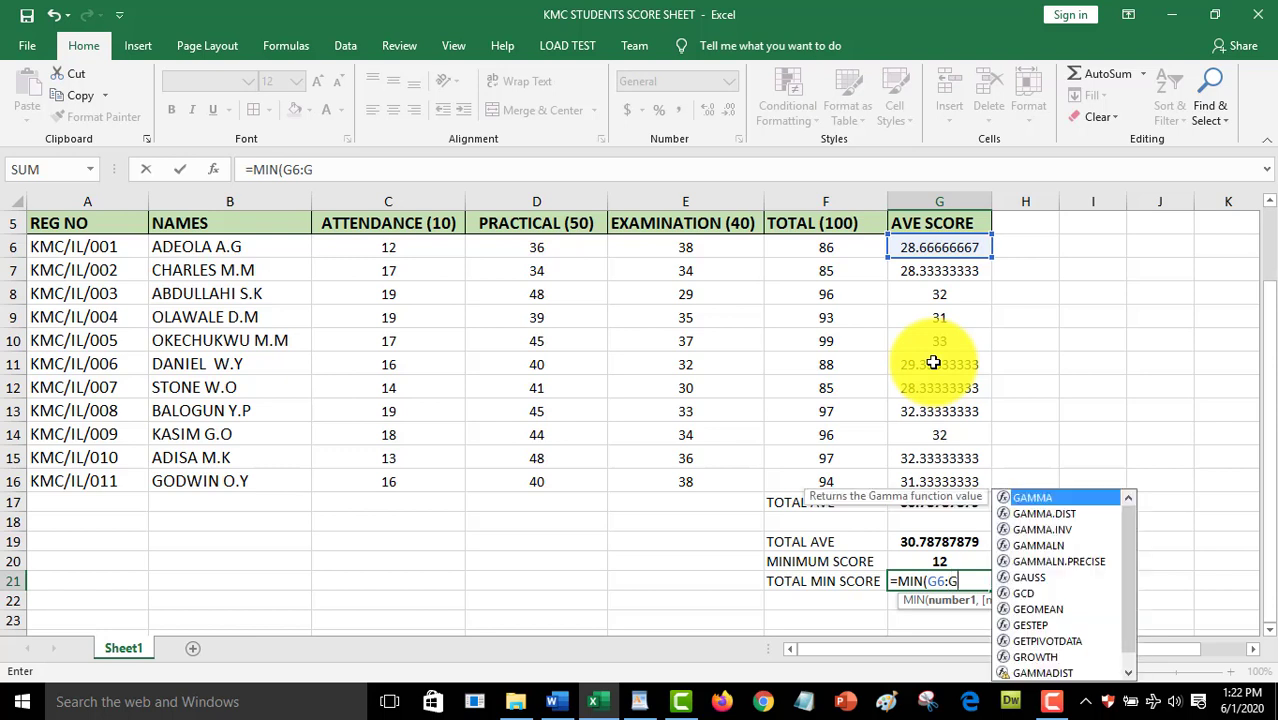
text(1)
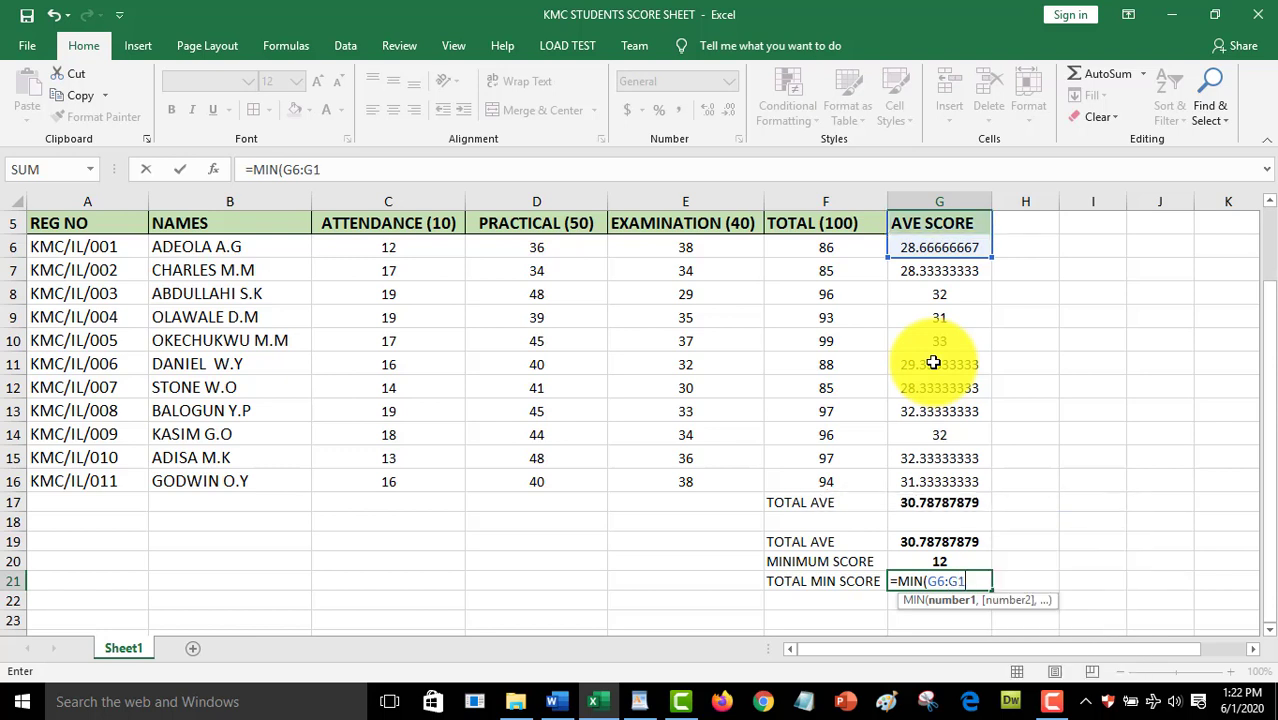
text(6))
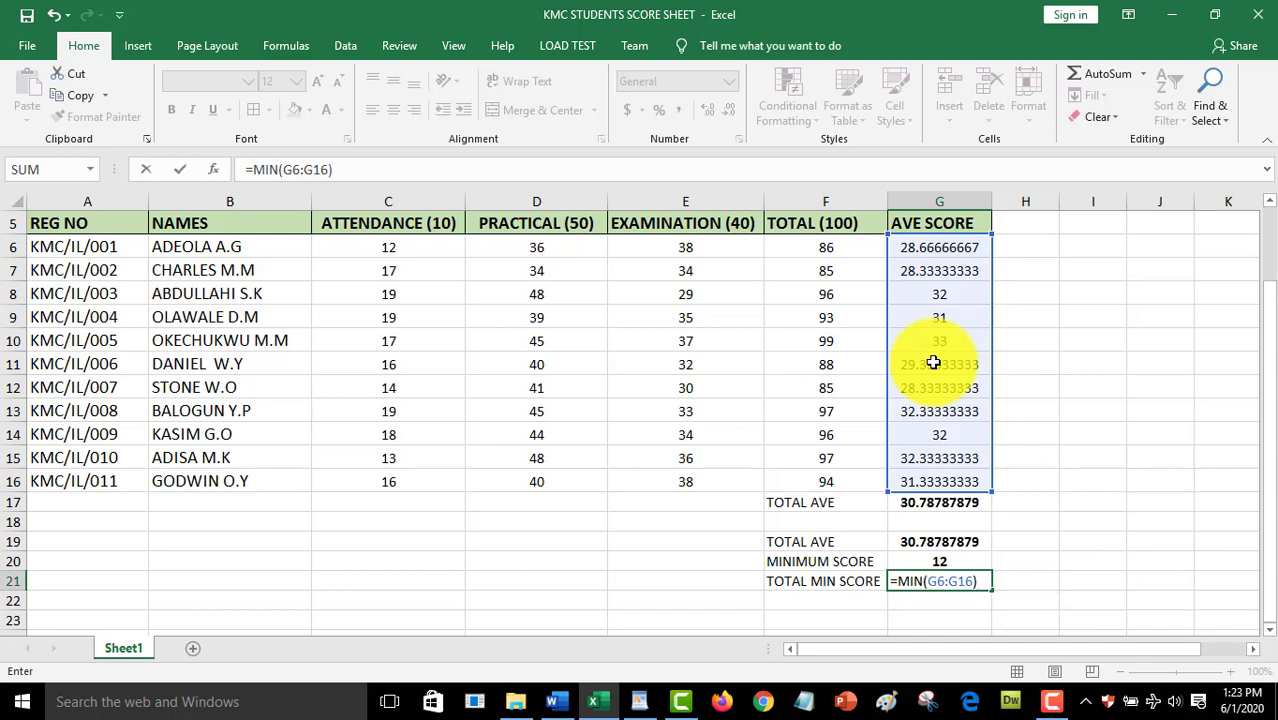
- Change the range in the G21 formula to the TOTAL column so it reads =MIN(F6:F16), and commit it
click(933, 582)
key(BackSpace)
text(F)
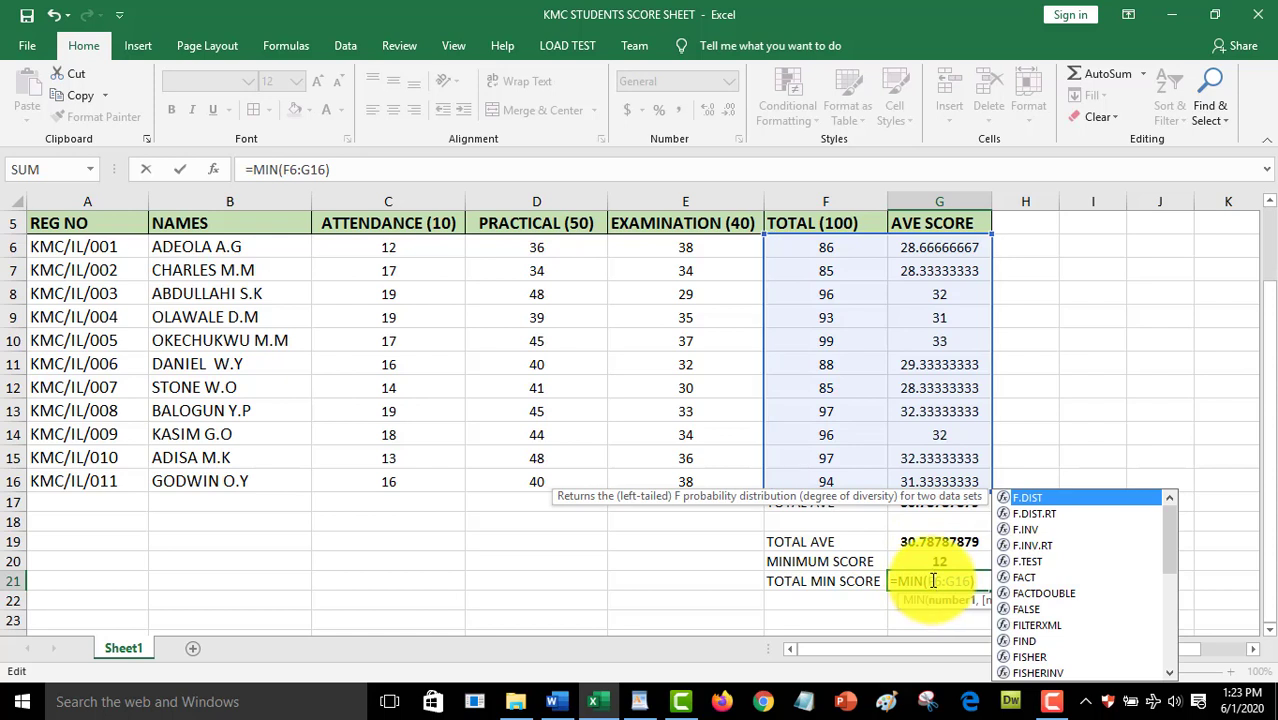
click(953, 580)
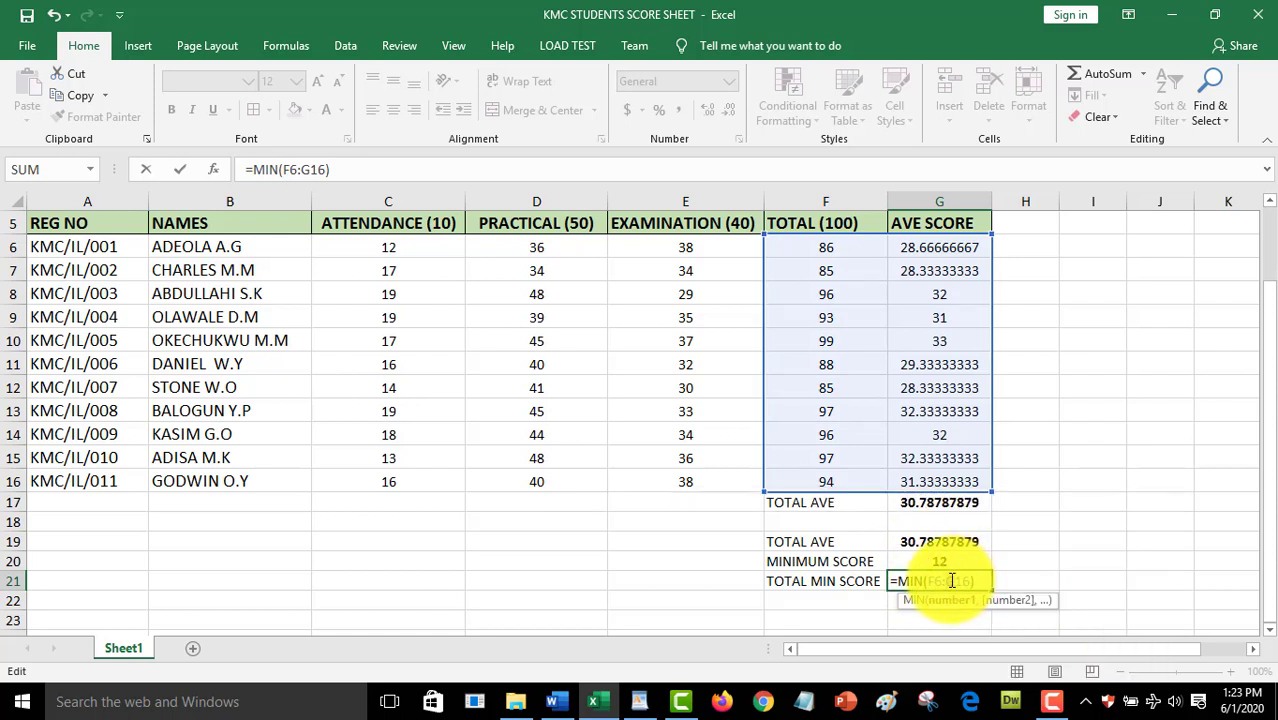
key(BackSpace)
text(F)
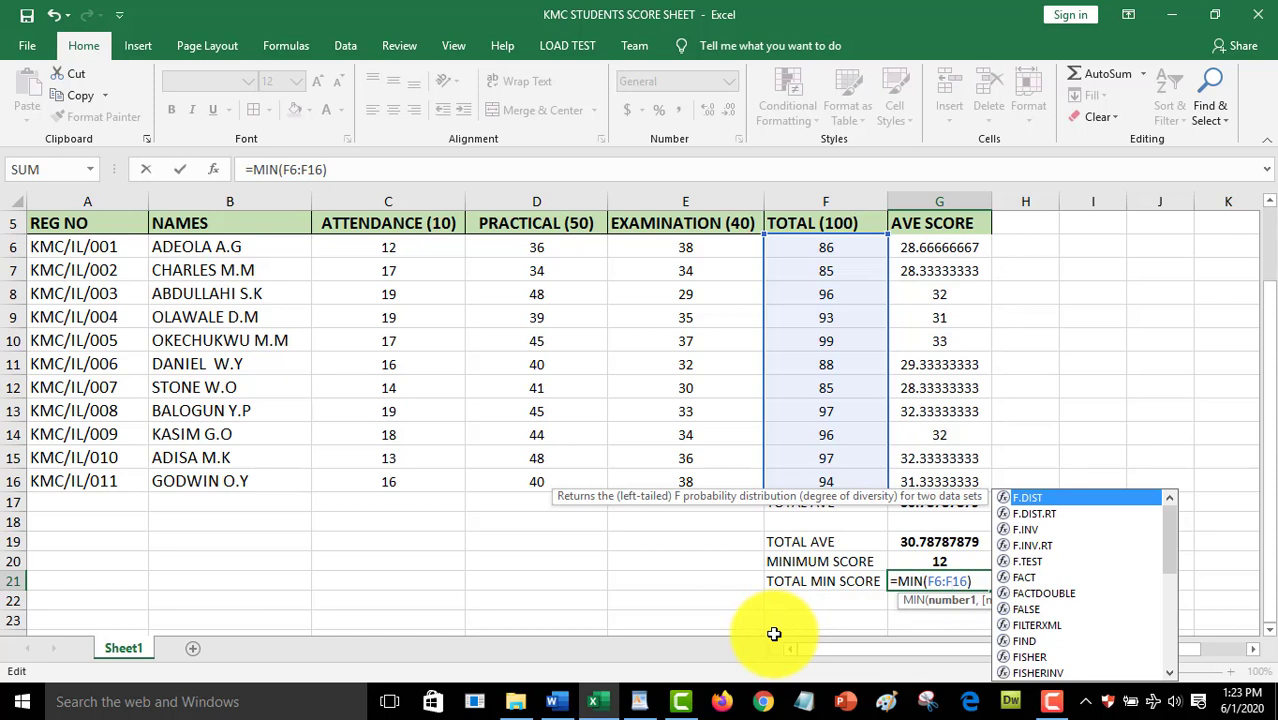
key(Return)
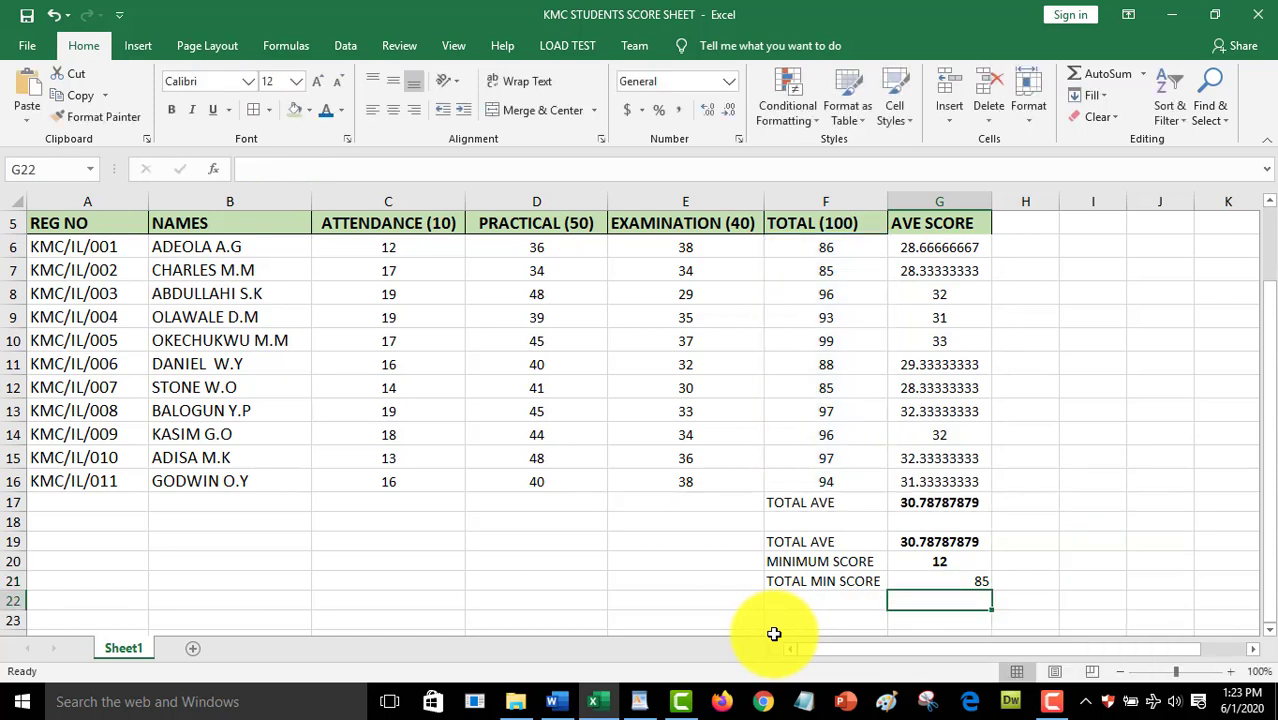
- Make the total minimum score in cell G21 centred and bold
click(930, 580)
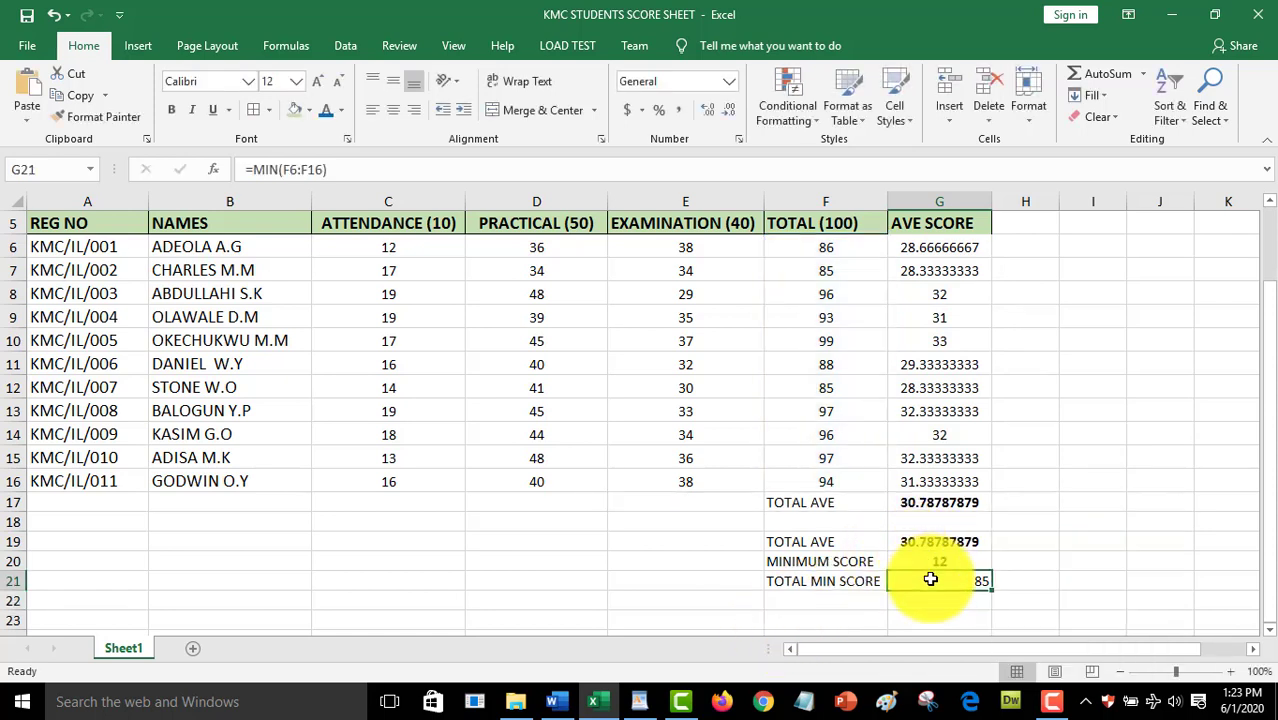
click(398, 115)
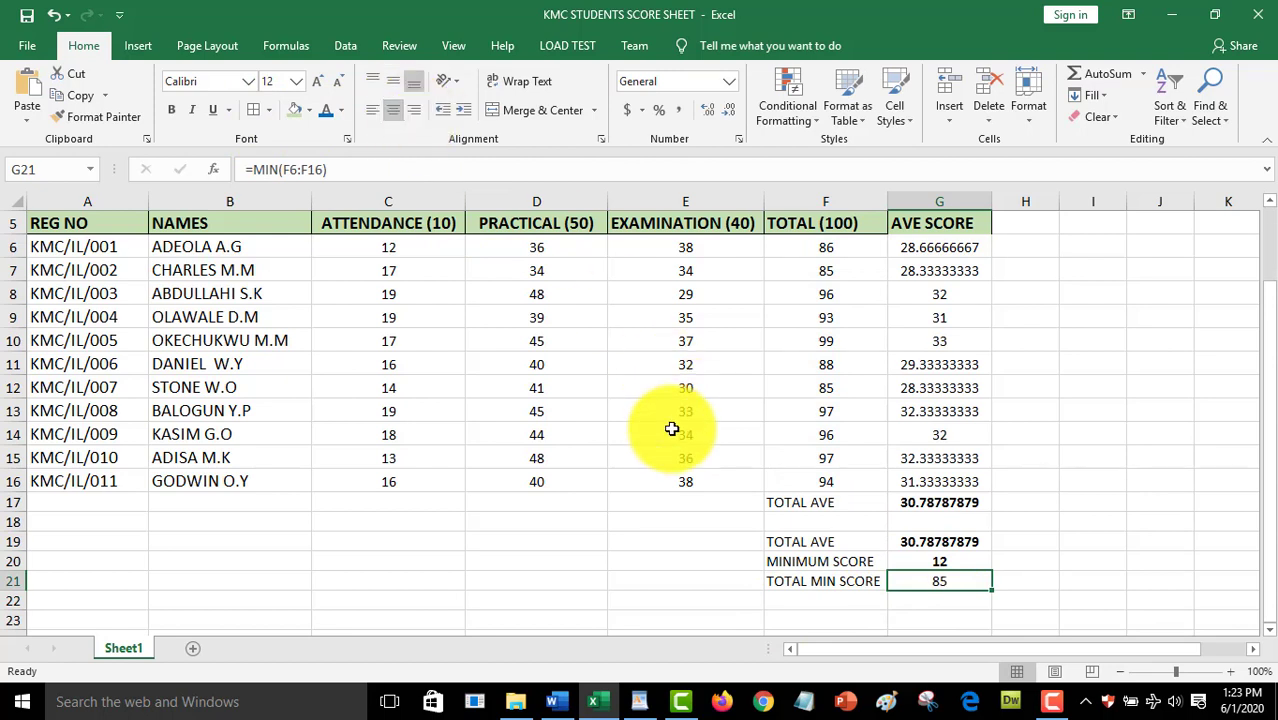
key(ctrl+b)
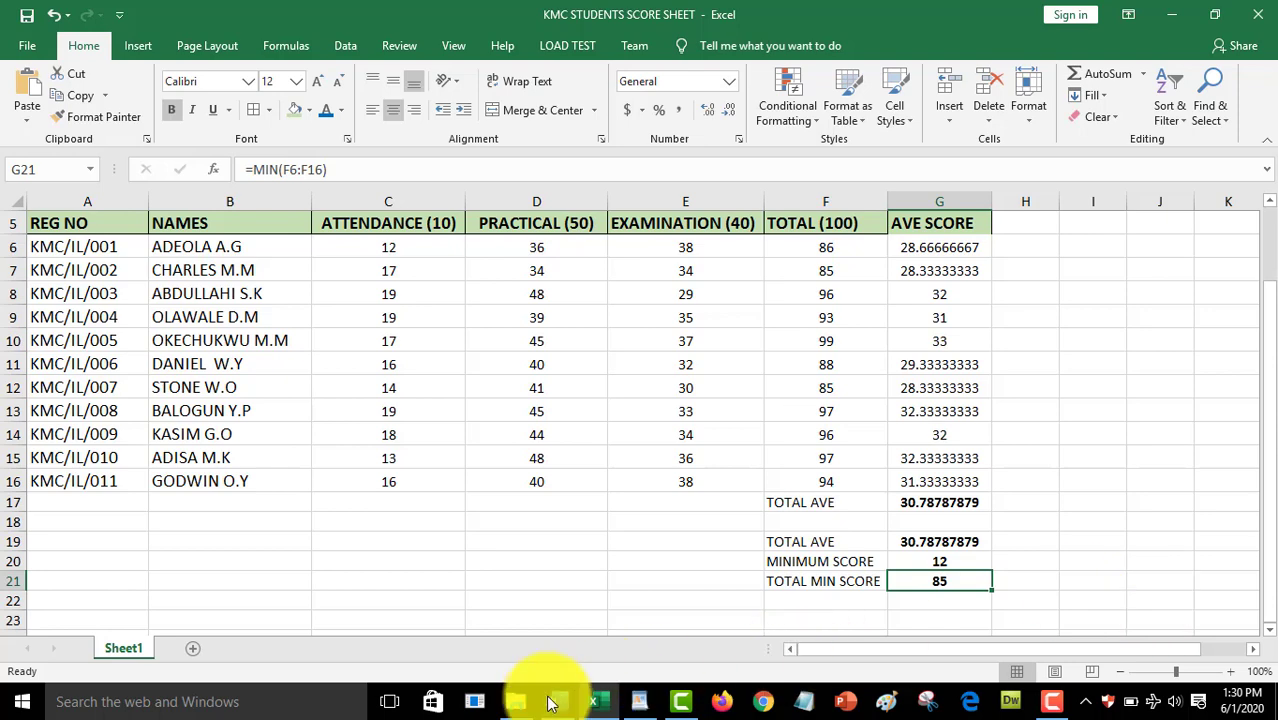
- Switch to the WordPad task list to read task v on the overall maximum mark, and return to the Excel score sheet
click(638, 702)
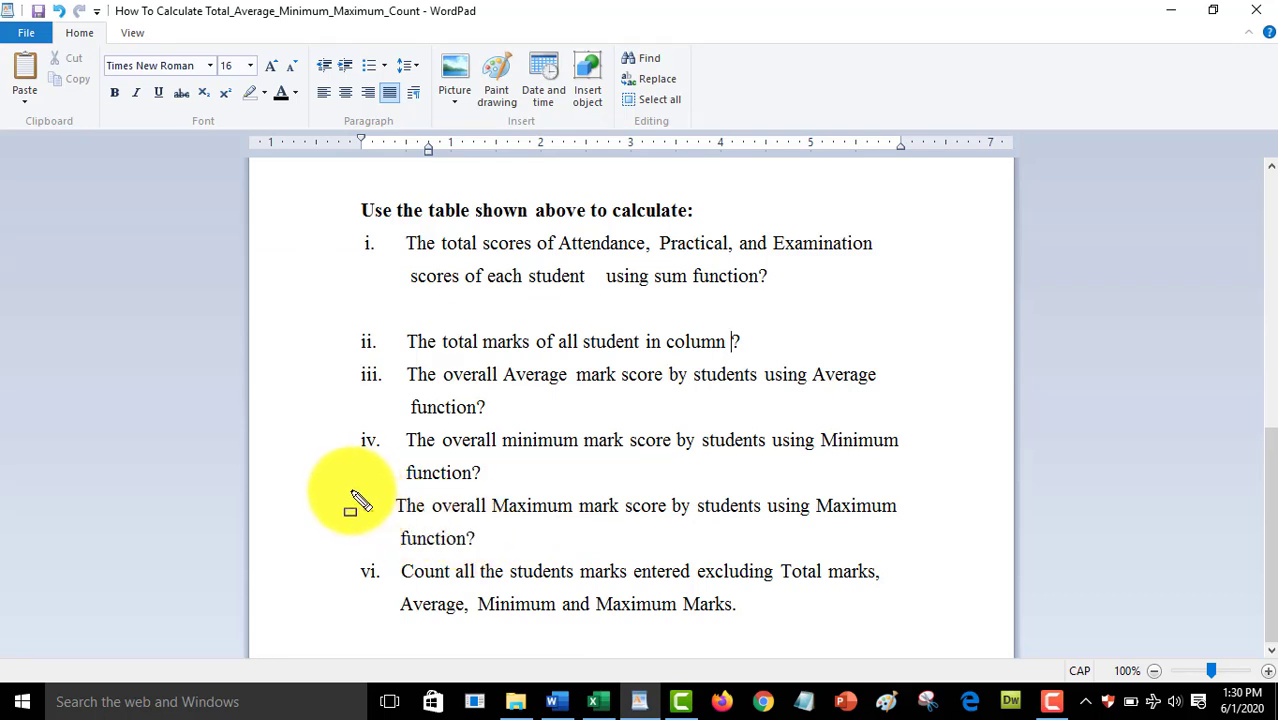
mouse_move(350, 490)
mouse_down()
mouse_move(368, 537)
mouse_move(518, 557)
mouse_move(684, 534)
mouse_move(915, 533)
mouse_move(925, 552)
mouse_up()
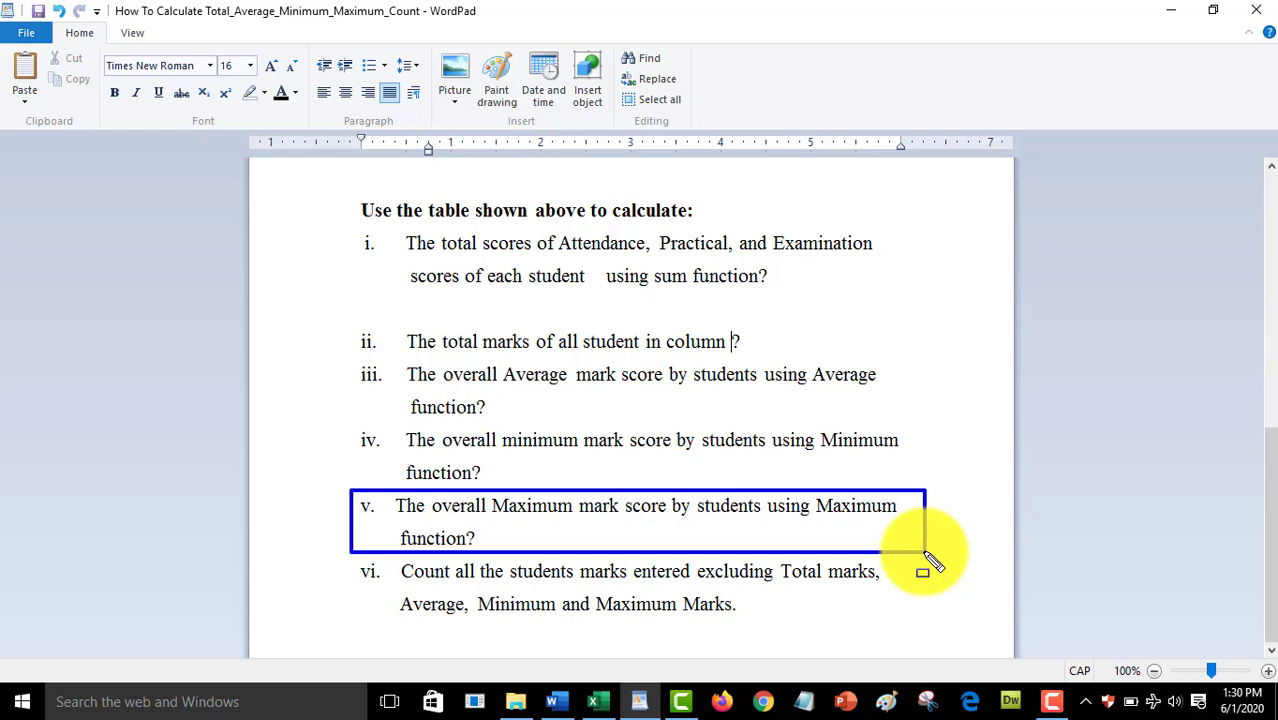
key(Escape)
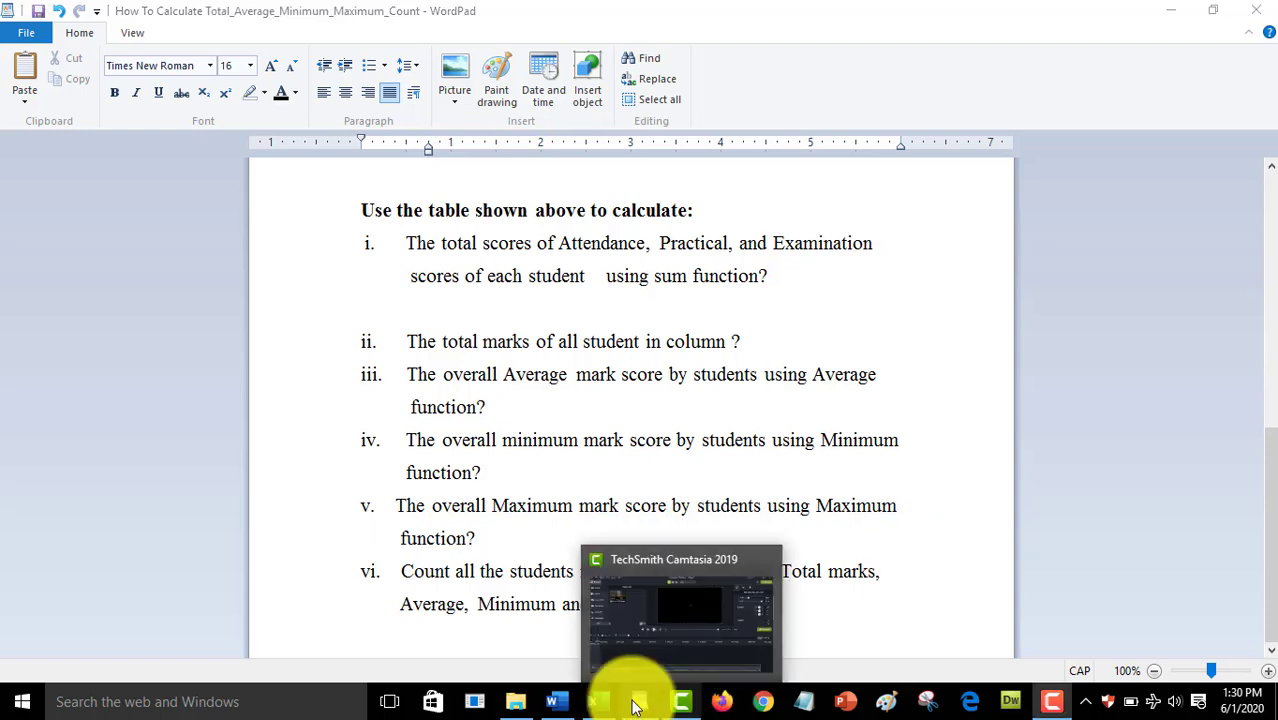
click(603, 706)
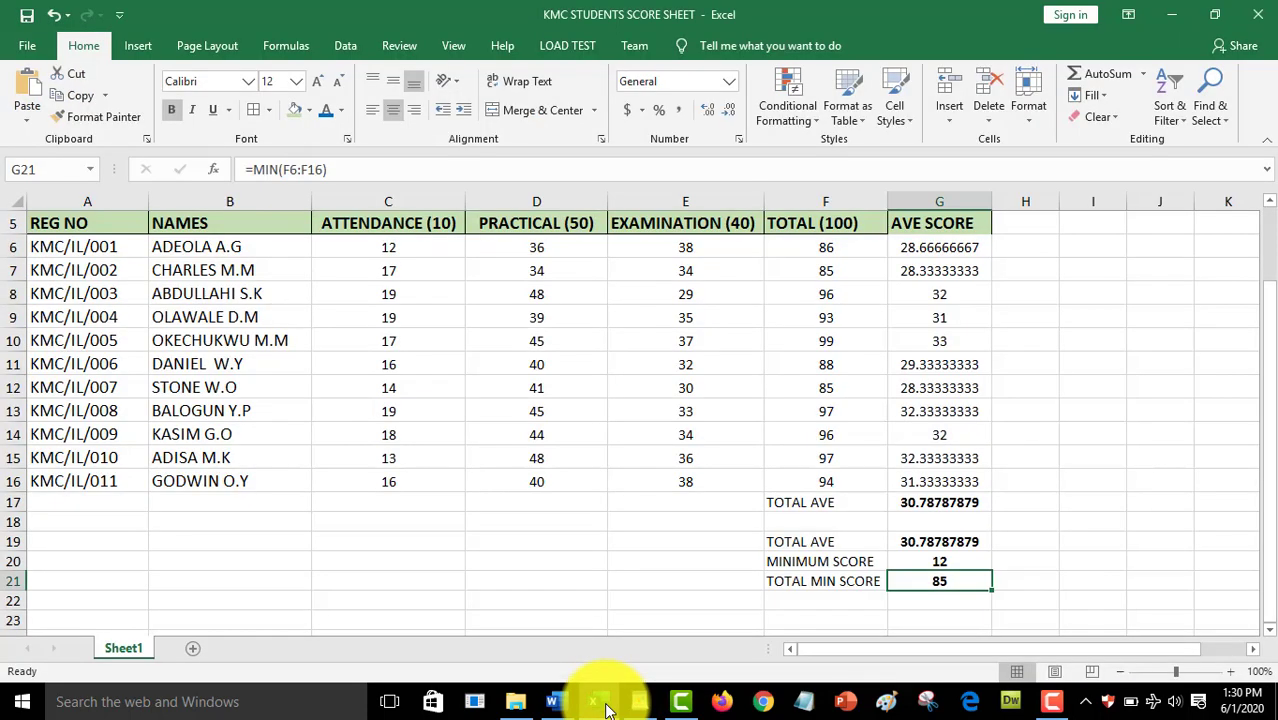
- Enter the label MAXIMUM SCORE in cell F22, below TOTAL MIN SCORE
click(784, 602)
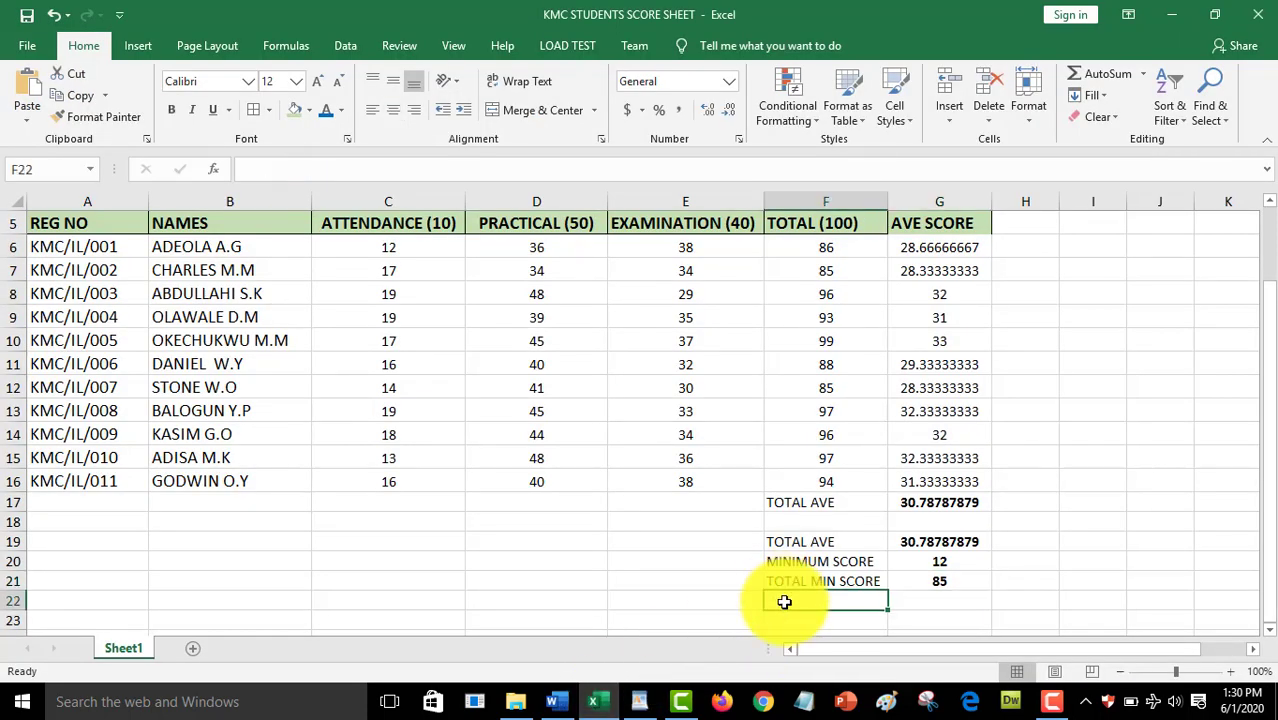
text(MA)
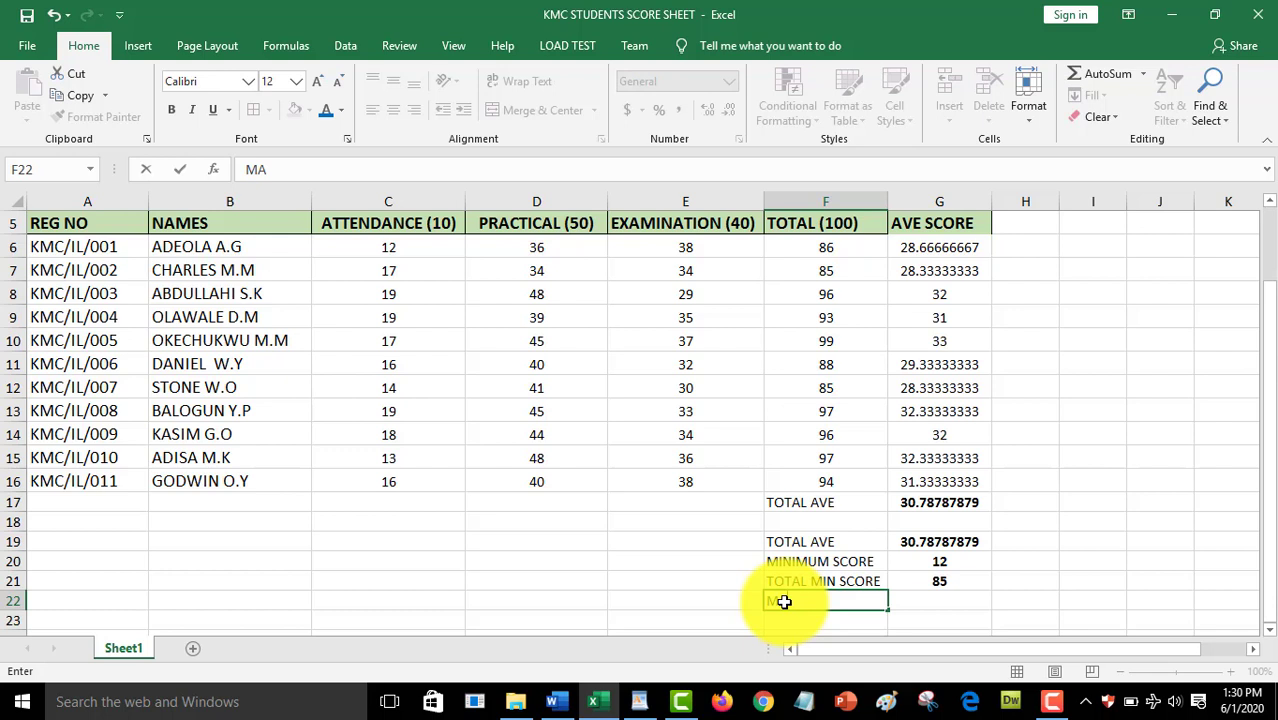
text(XIMUM SCORE)
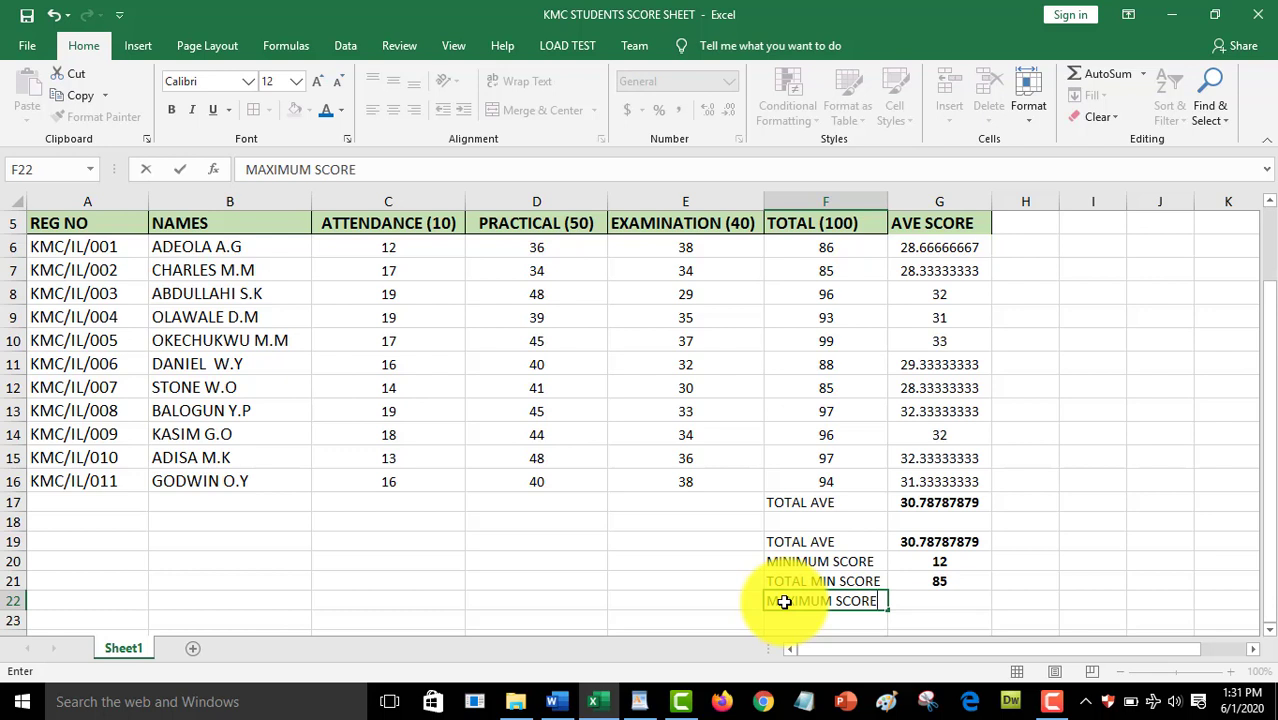
- Enter the formula =MAX(C6:E16) in cell G22, covering the attendance, practical and examination scores
click(937, 601)
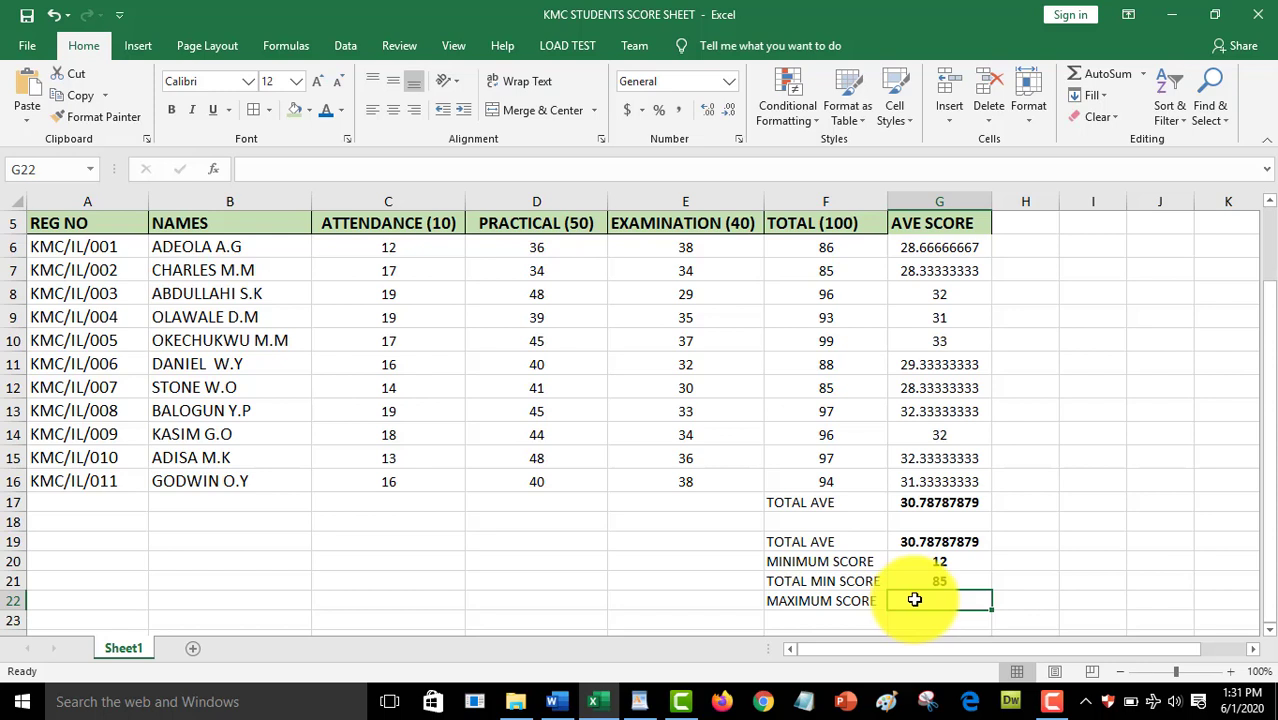
text(=)
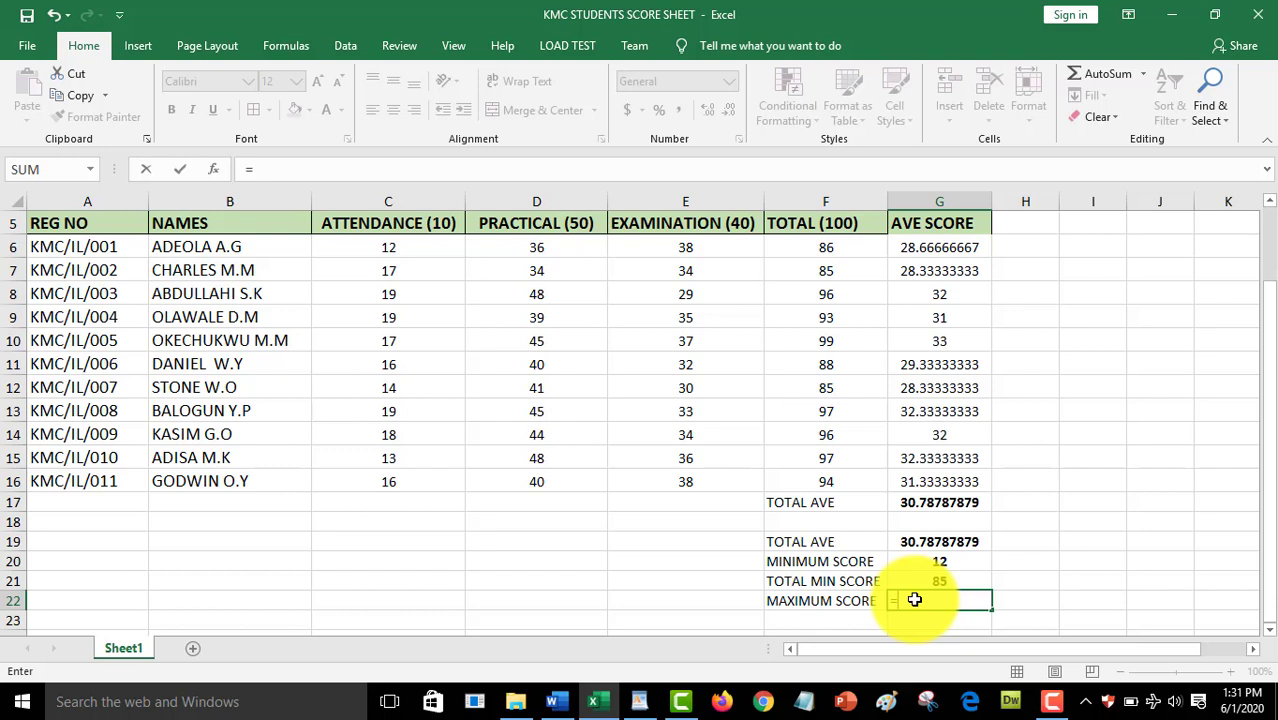
text(MA)
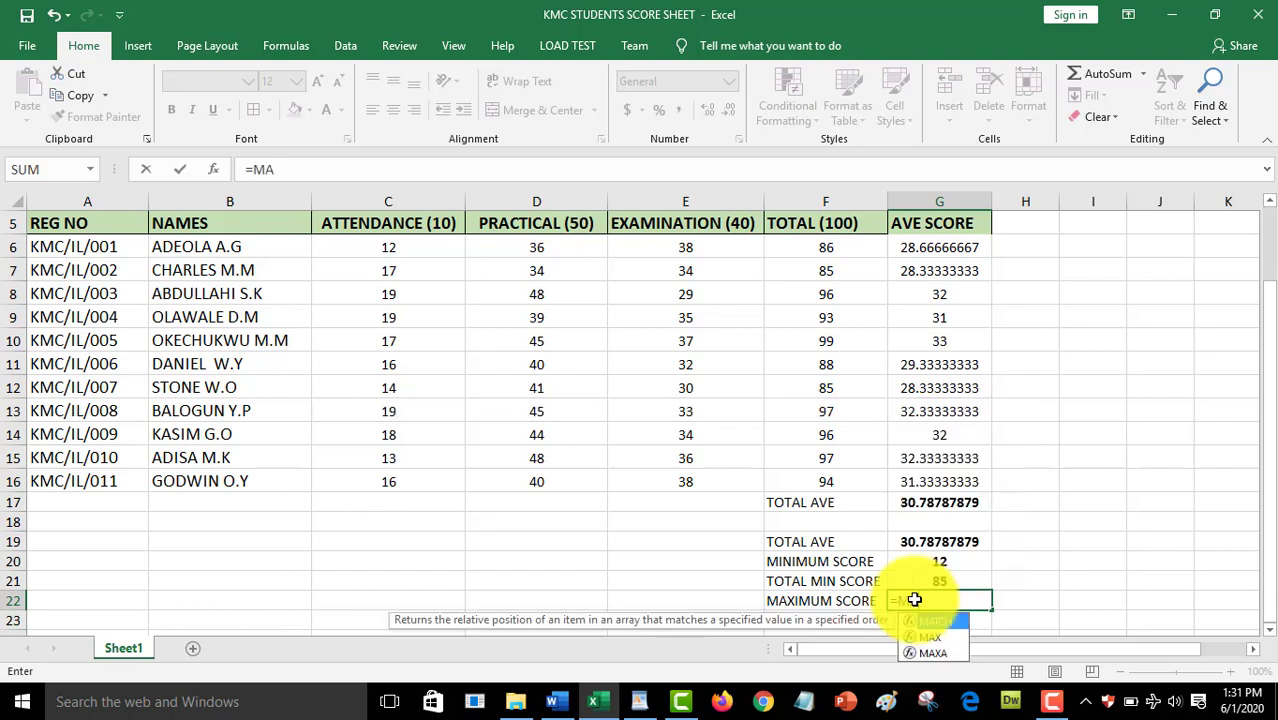
text(X)
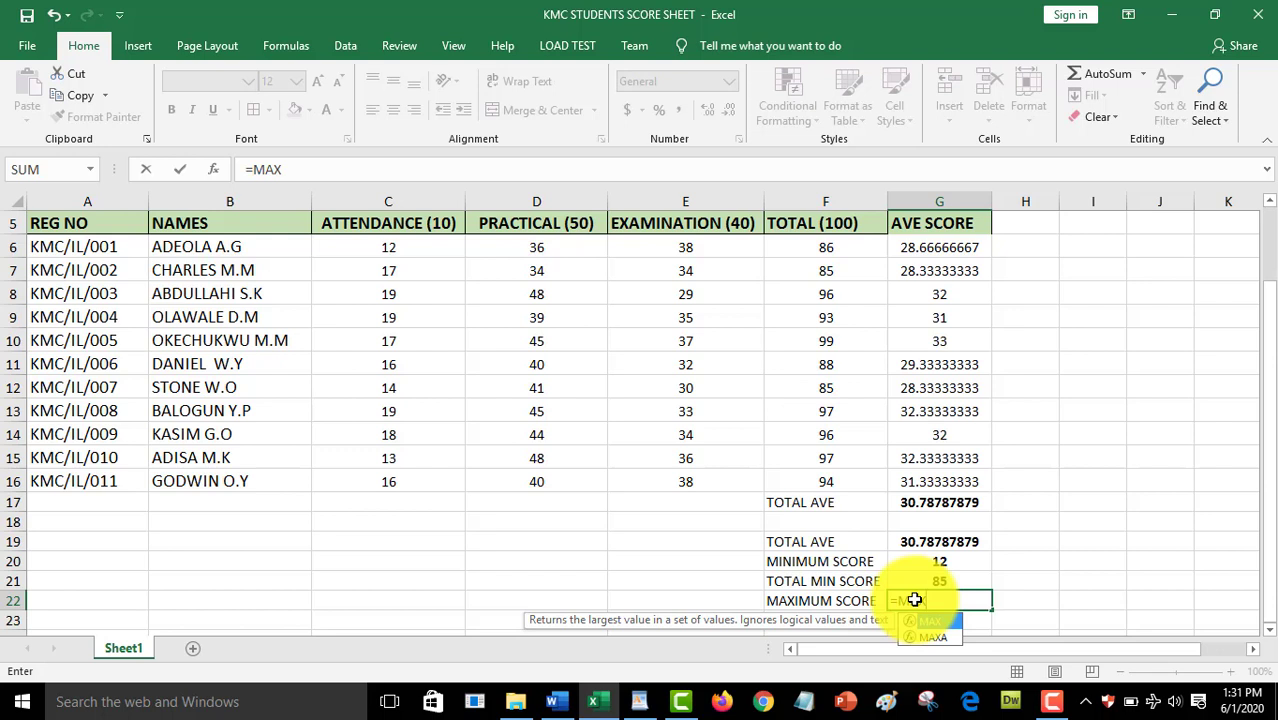
text(()
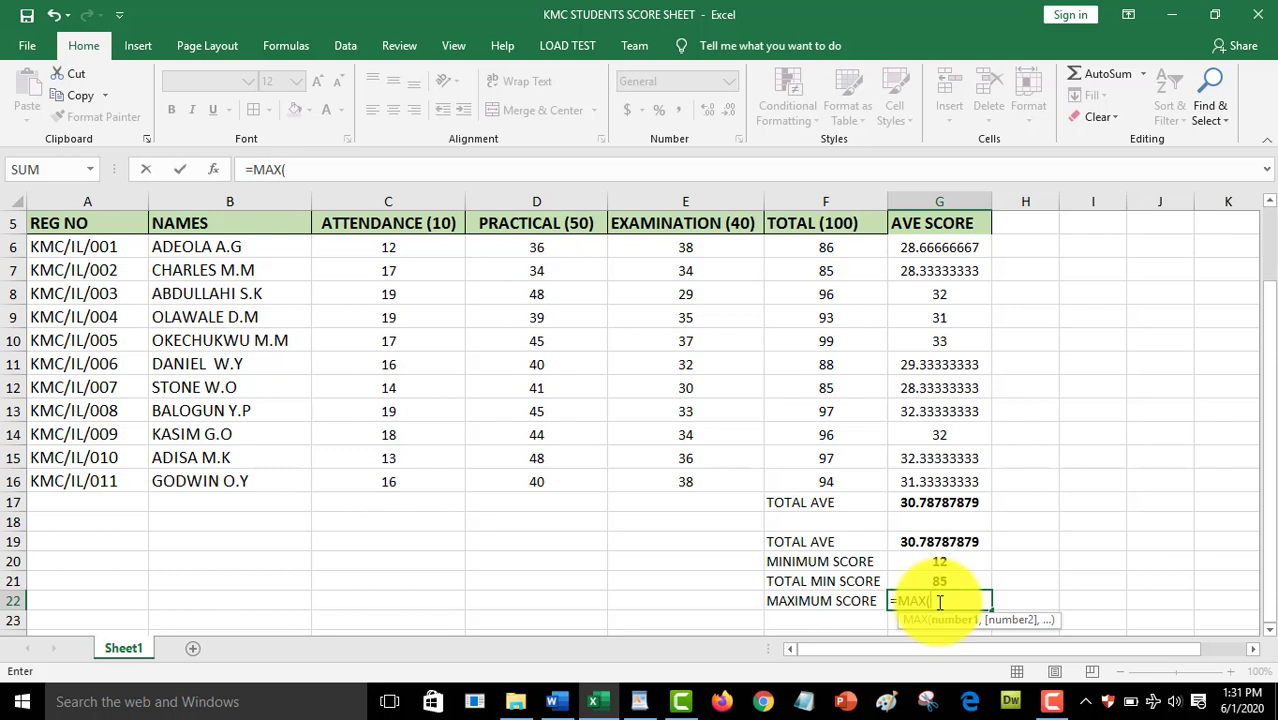
text(C)
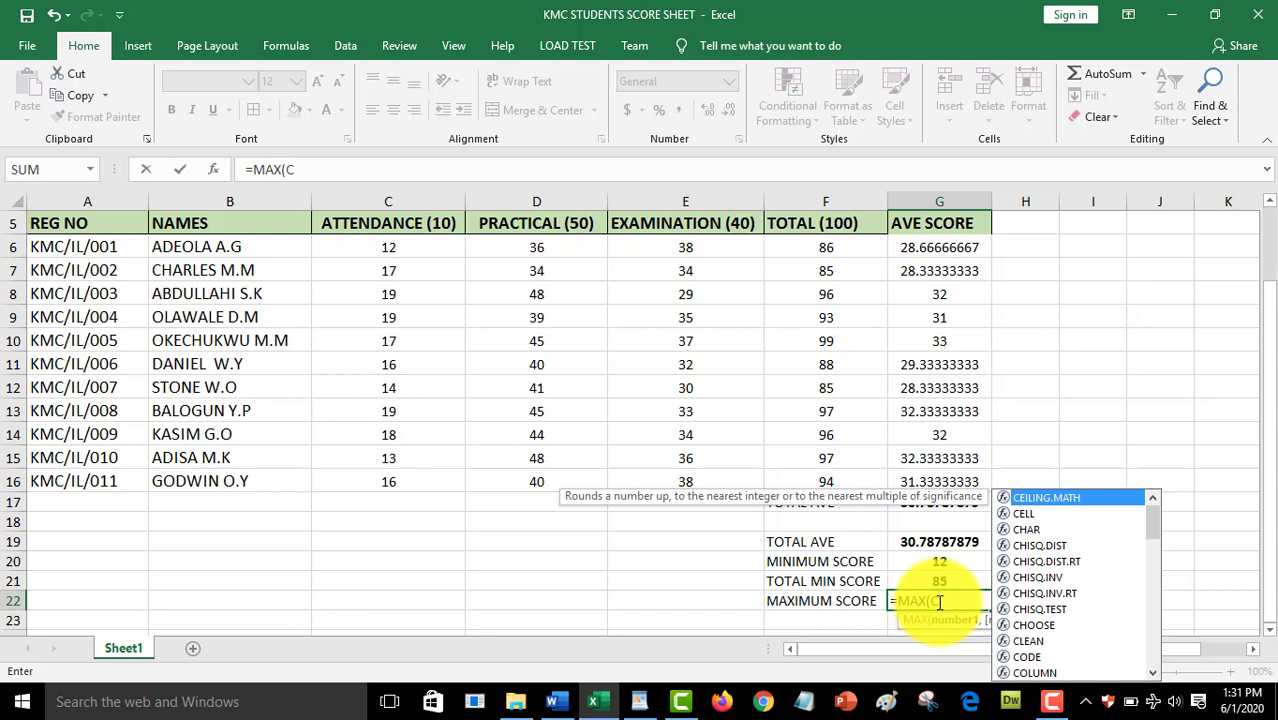
text(6)
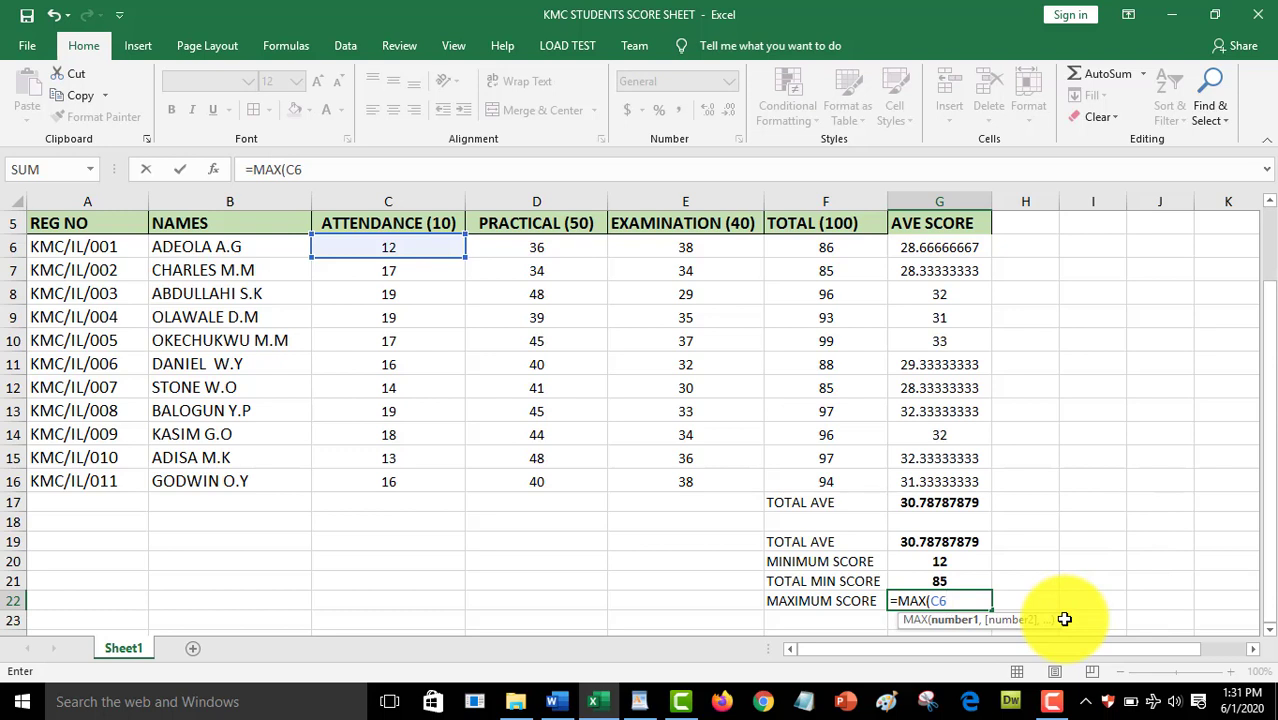
text(:)
text(E)
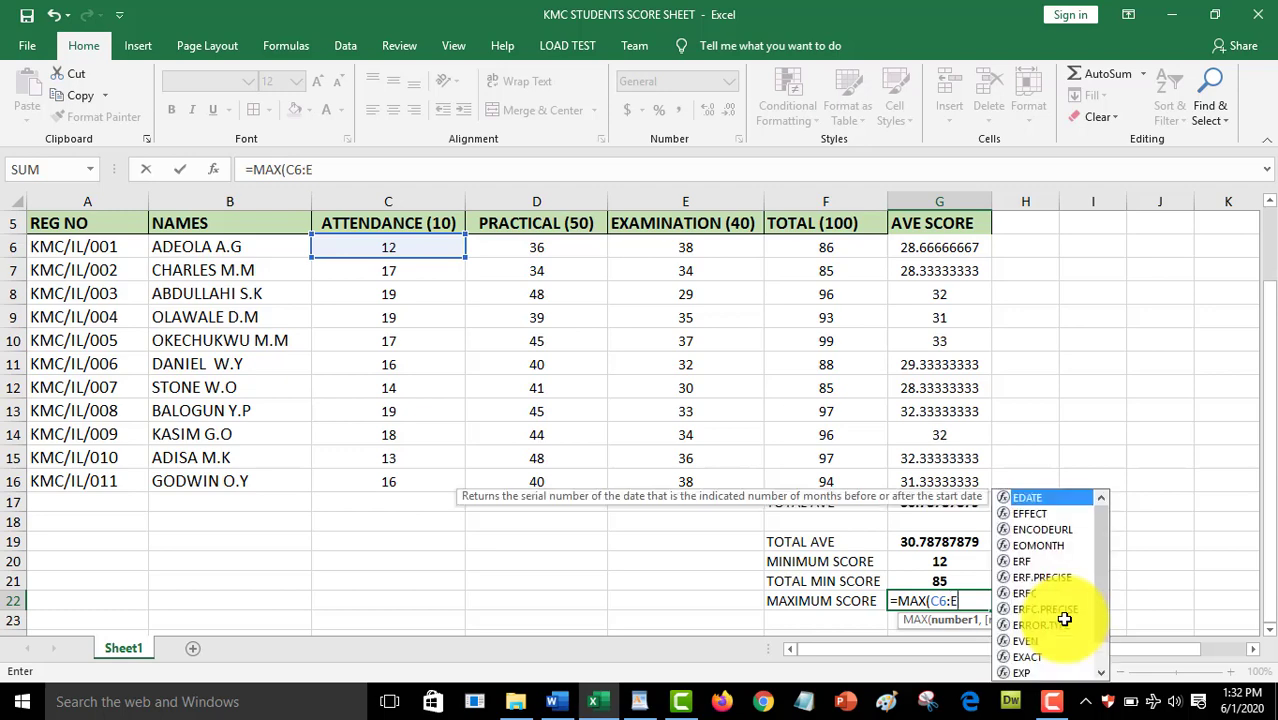
text(16)
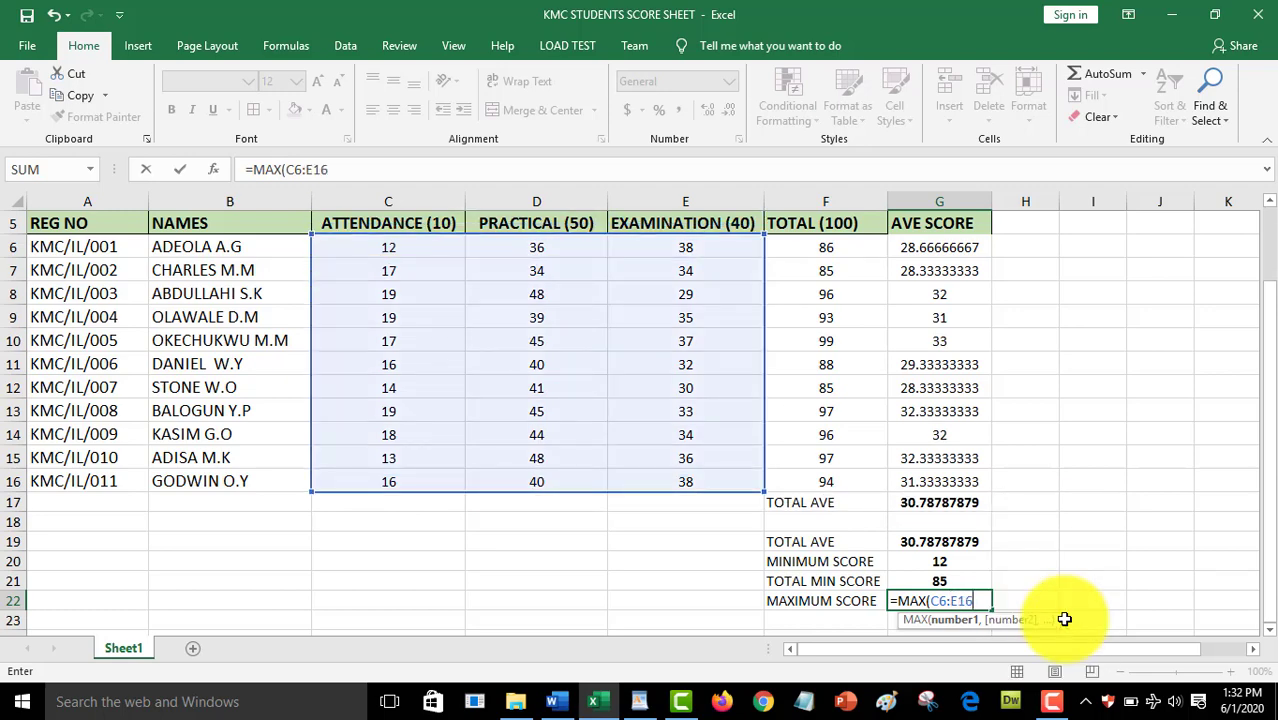
text())
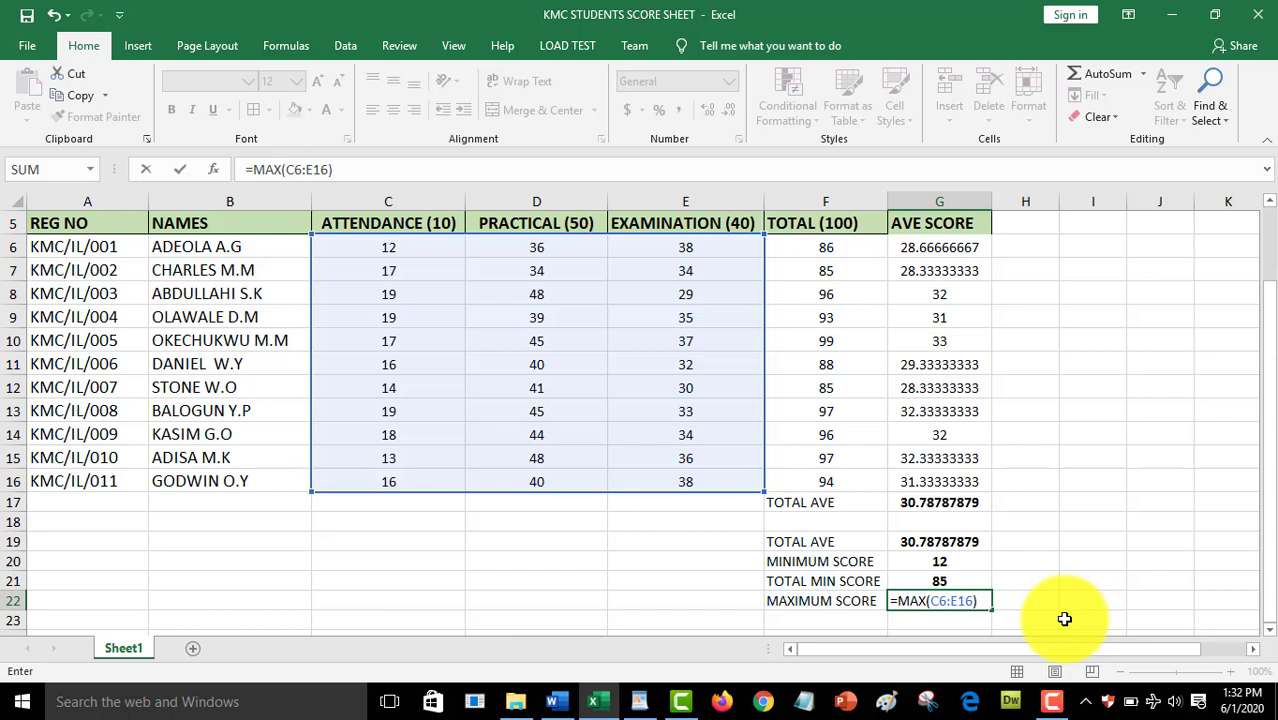
key(Return)
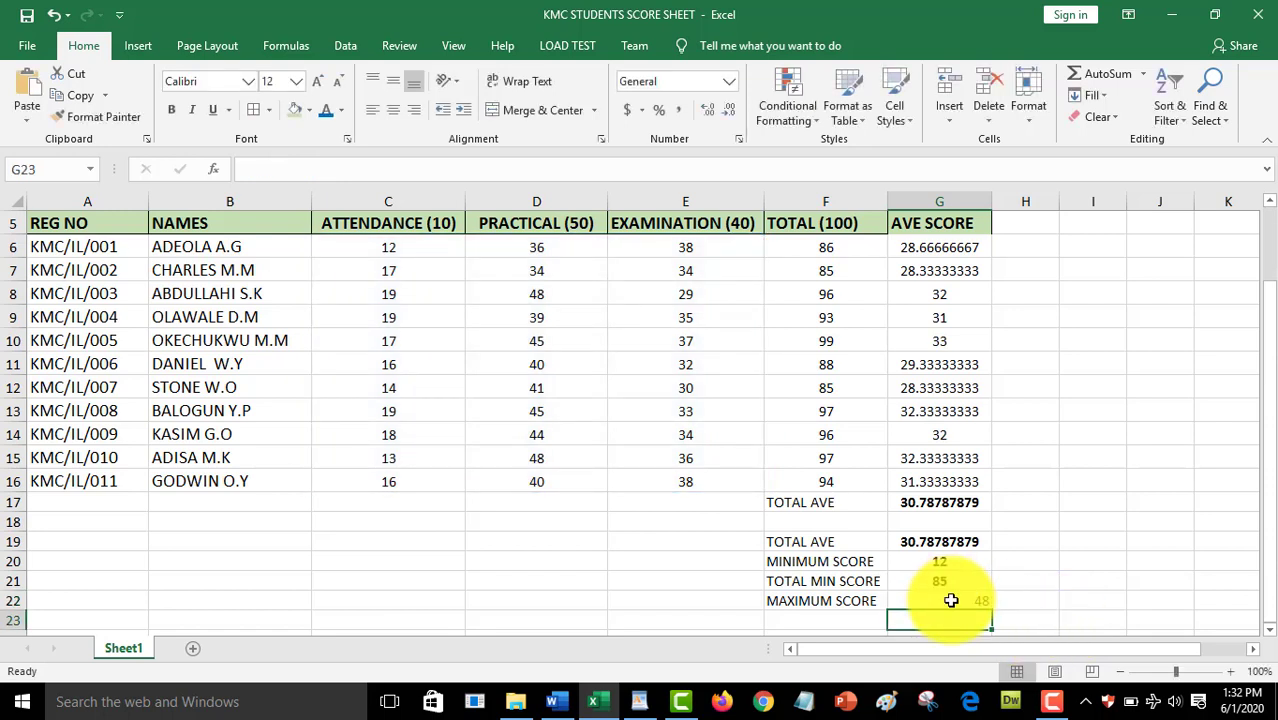
- Make the maximum score in cell G22 centred and bold
click(951, 599)
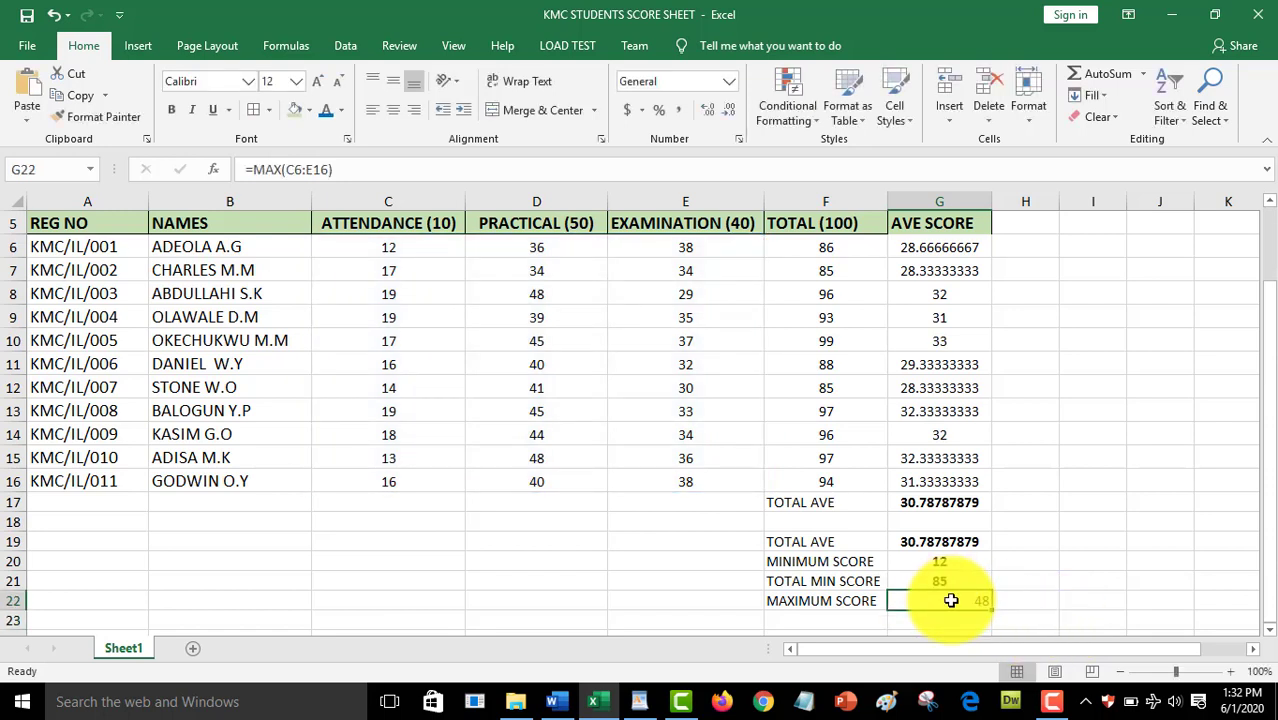
click(392, 108)
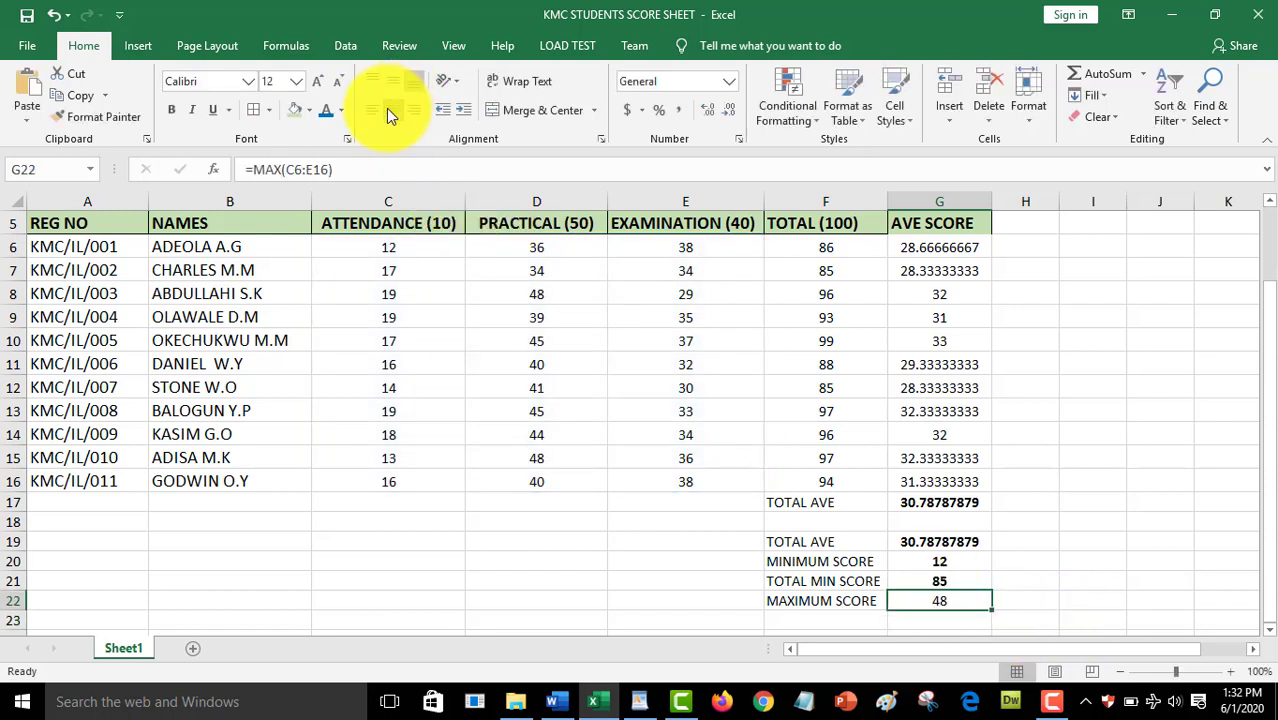
click(169, 109)
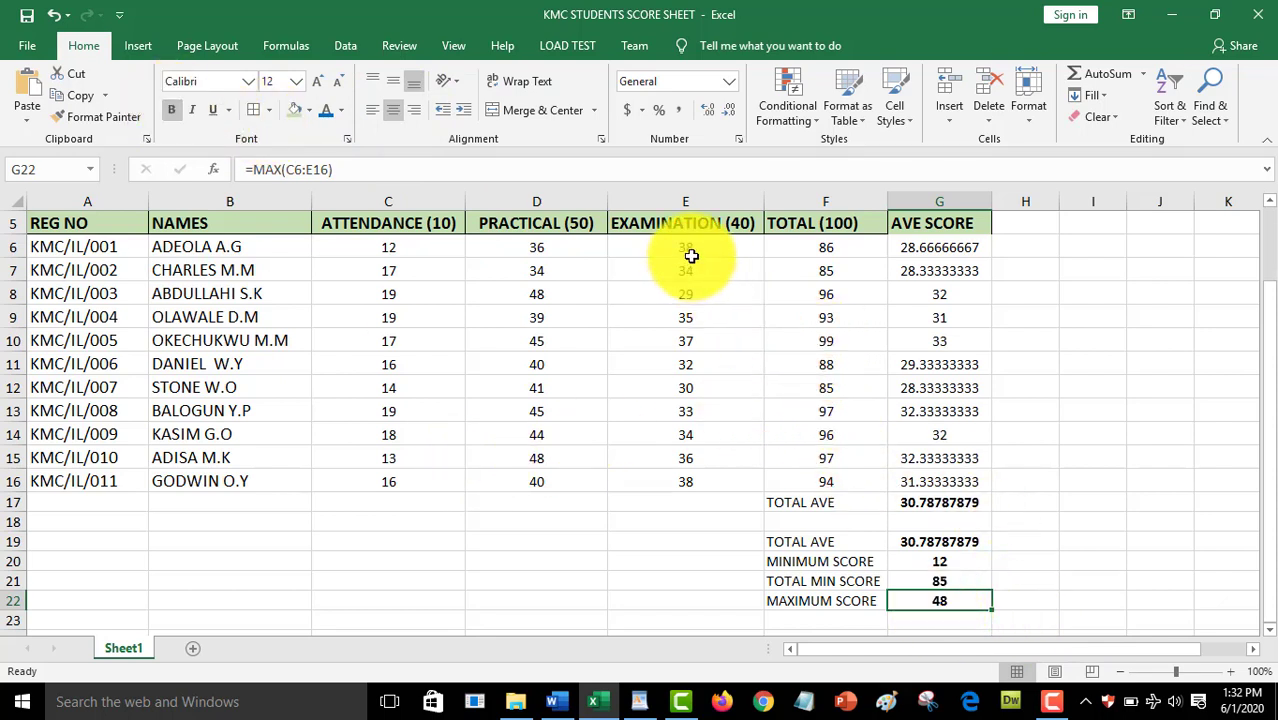
- Enter the label TOTAL MAX SCORE in cell F23, below MAXIMUM SCORE
click(560, 458)
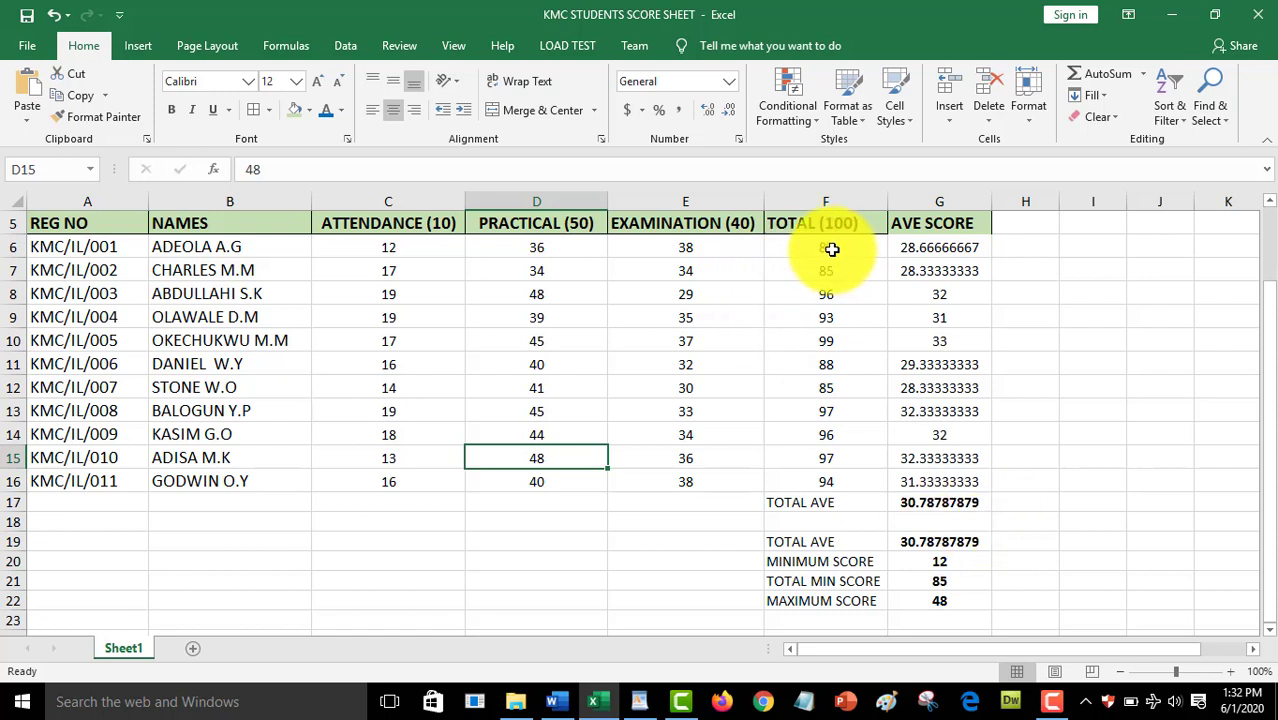
drag(831, 249, 822, 479)
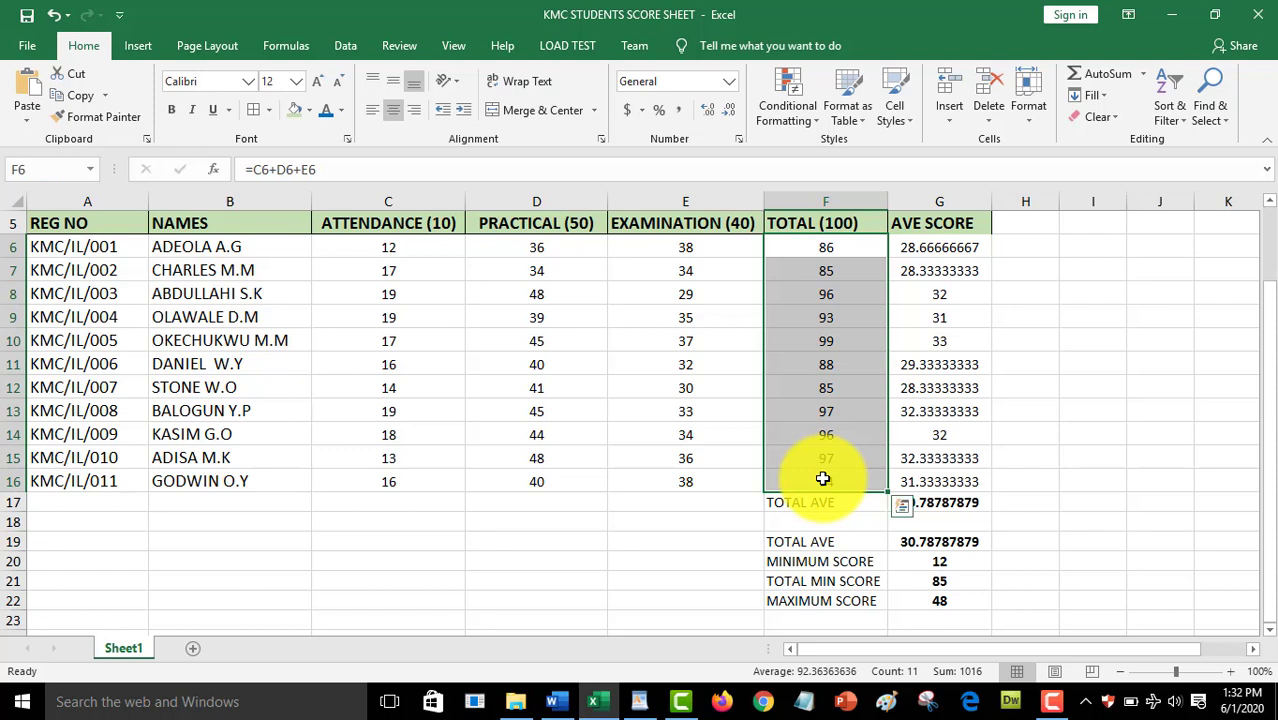
click(811, 619)
text(TOAT)
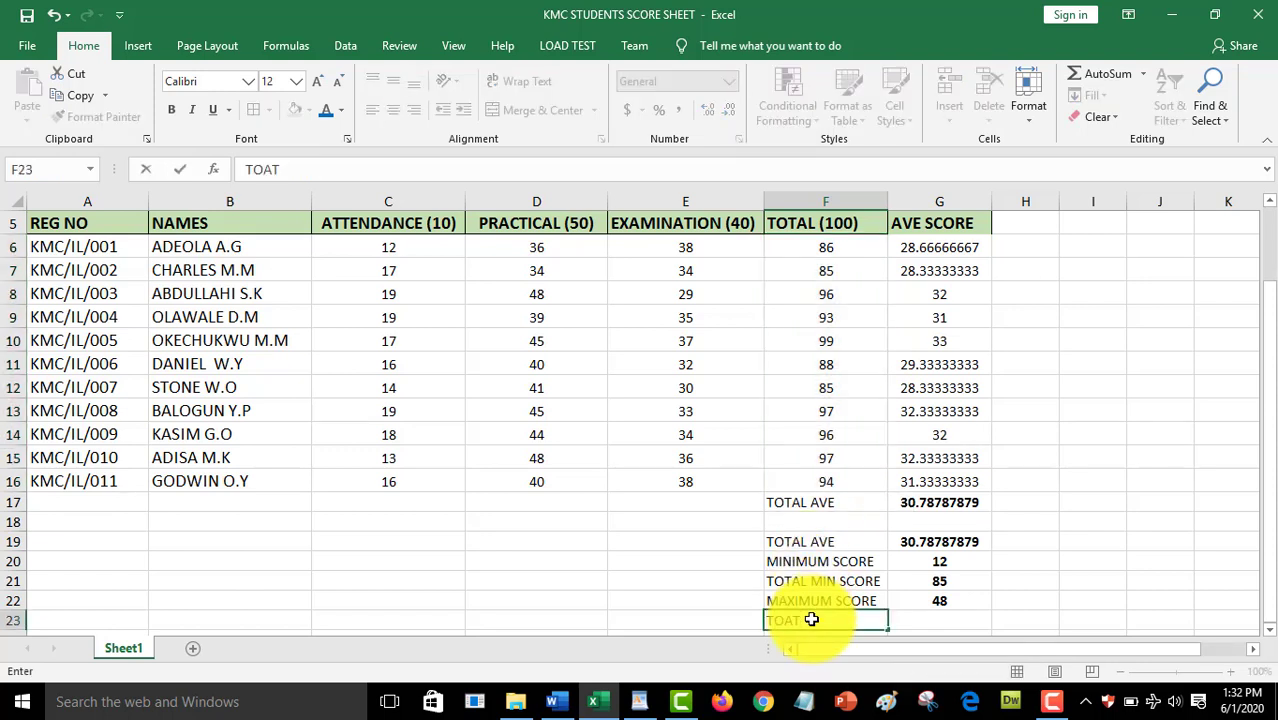
key(BackSpace)
key(BackSpace)
text(TAL MAX)
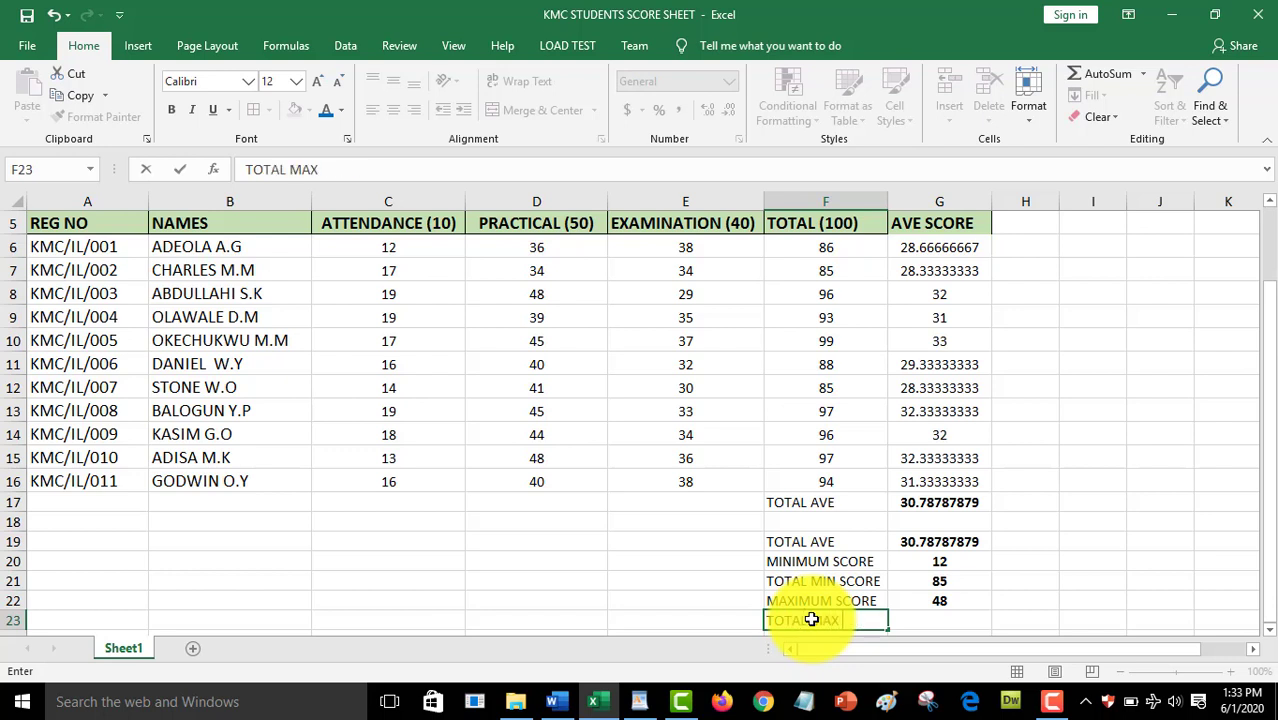
text( SCORE)
- Enter the formula =MAX(F6:F16) in cell G23, covering the students' total scores
click(958, 616)
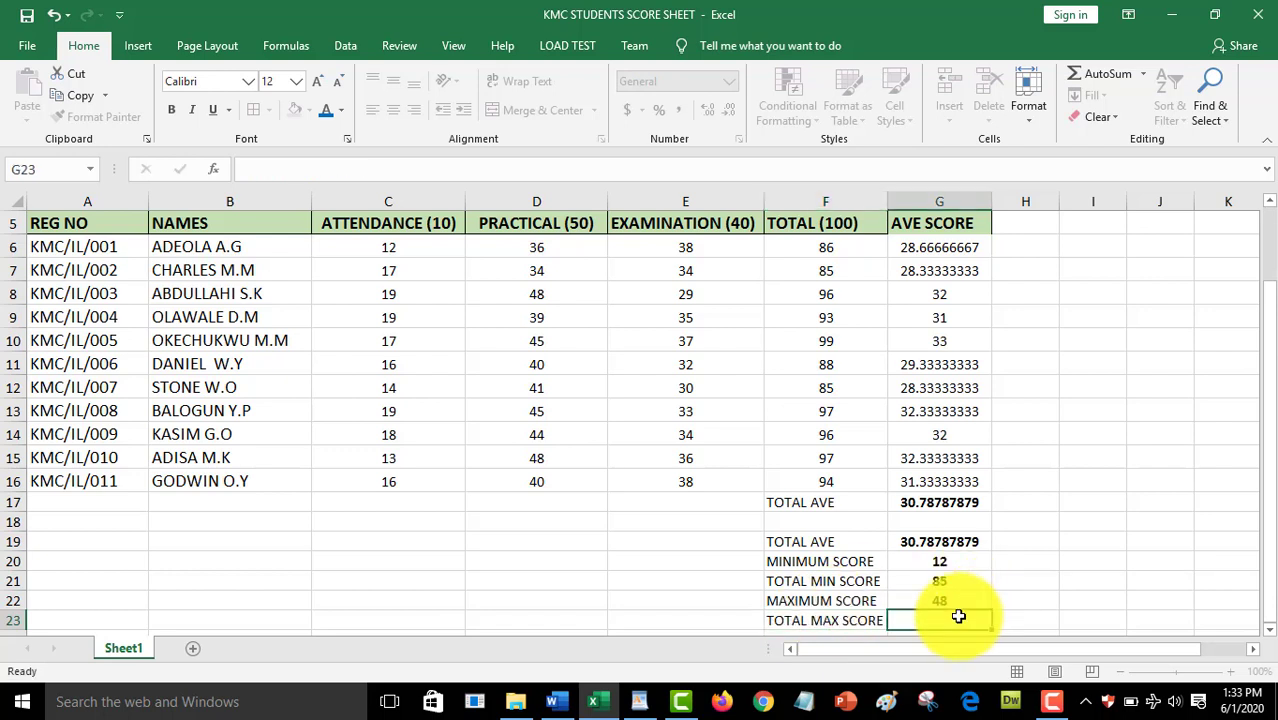
text(=)
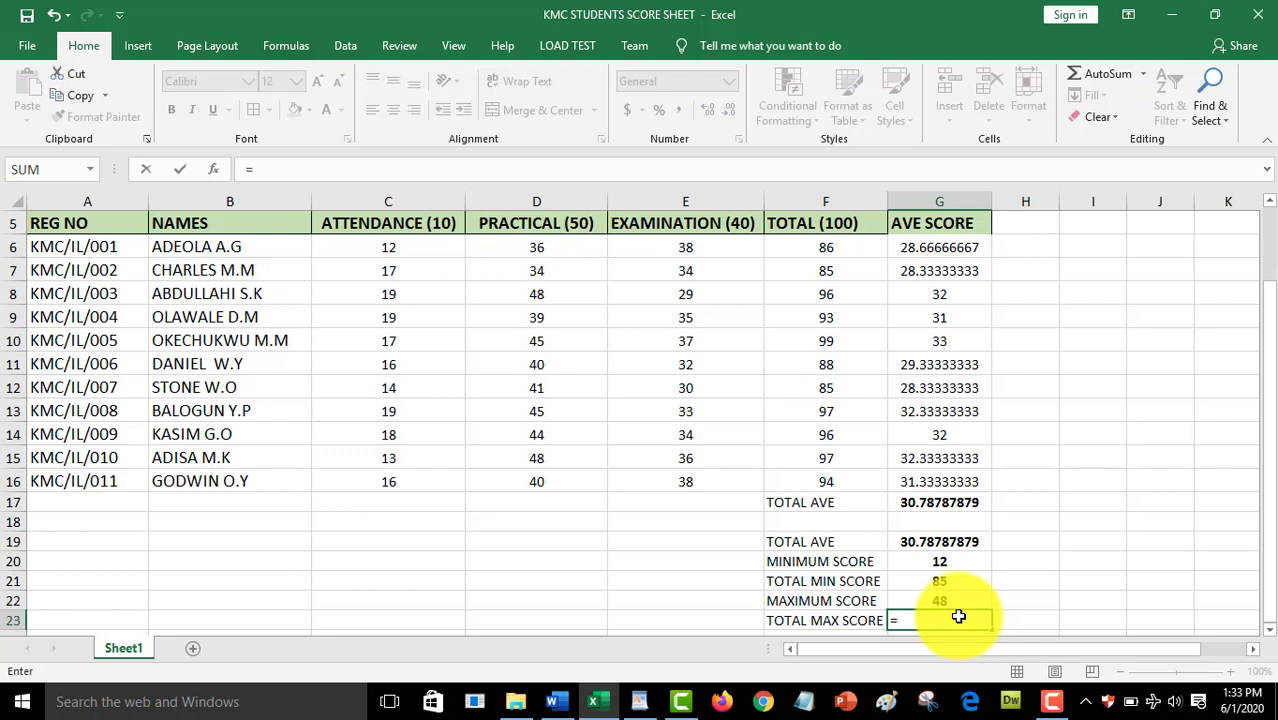
text(M)
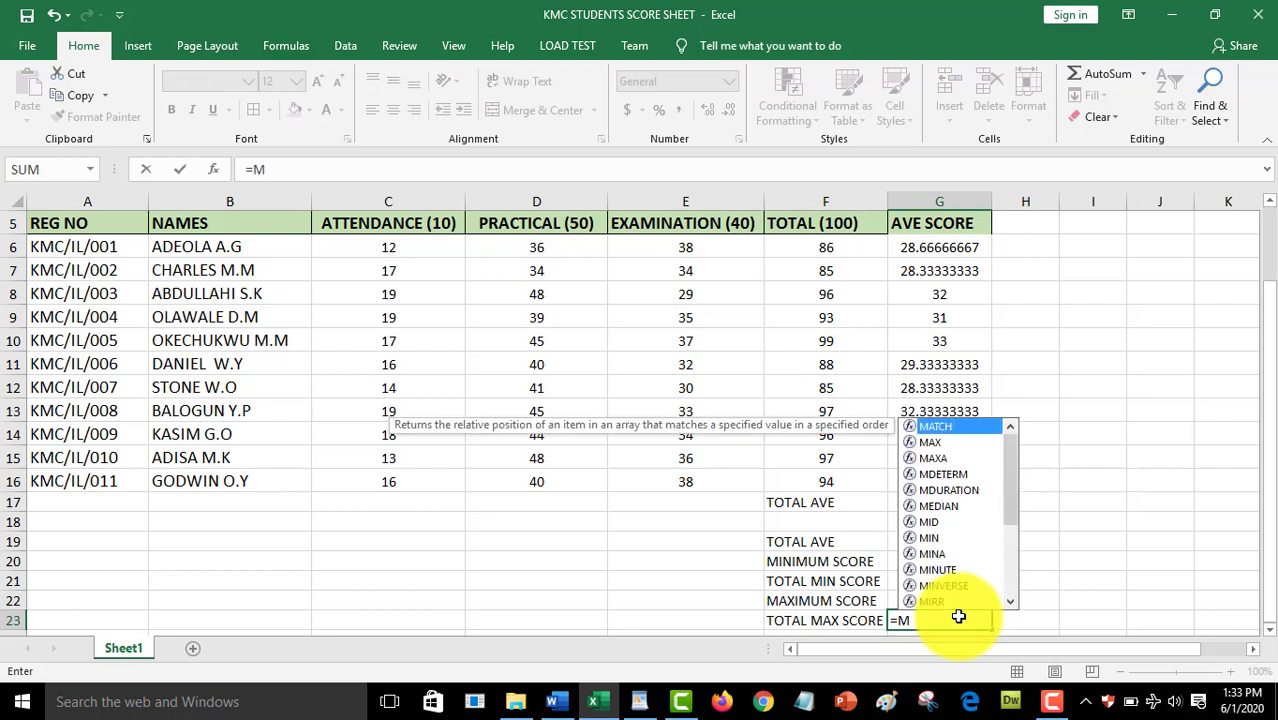
text(A)
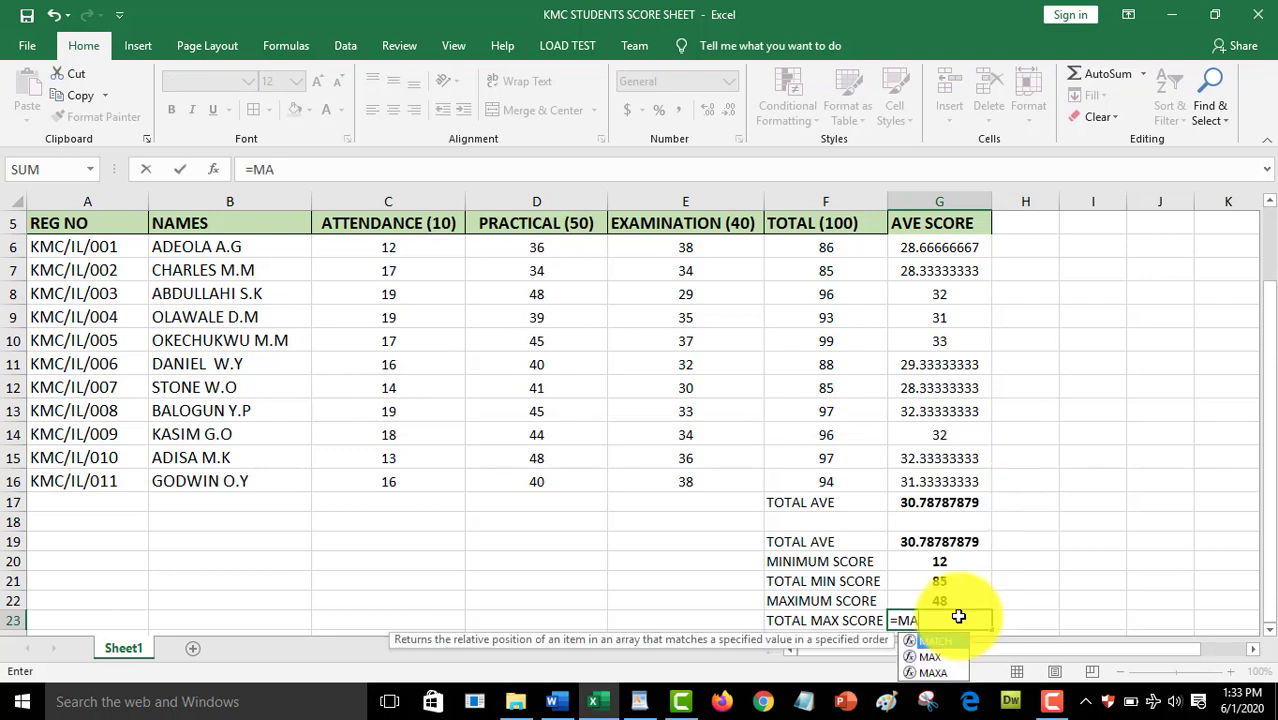
text(X)
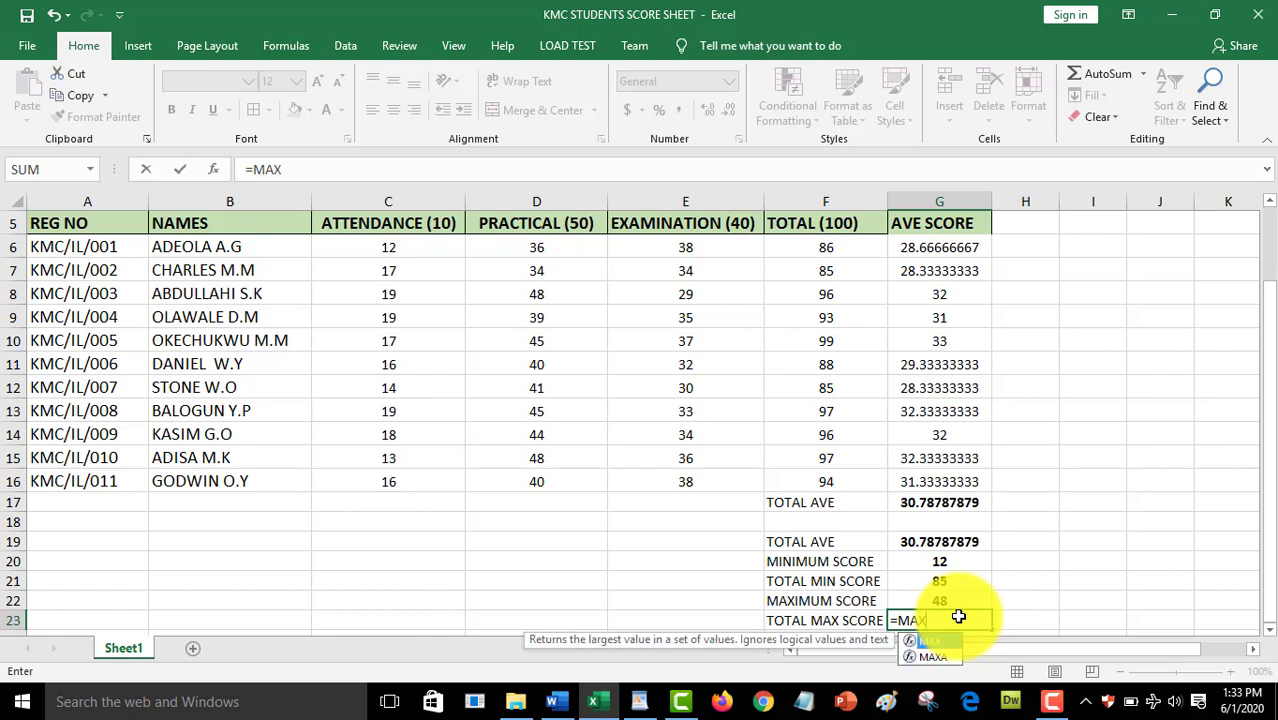
text(()
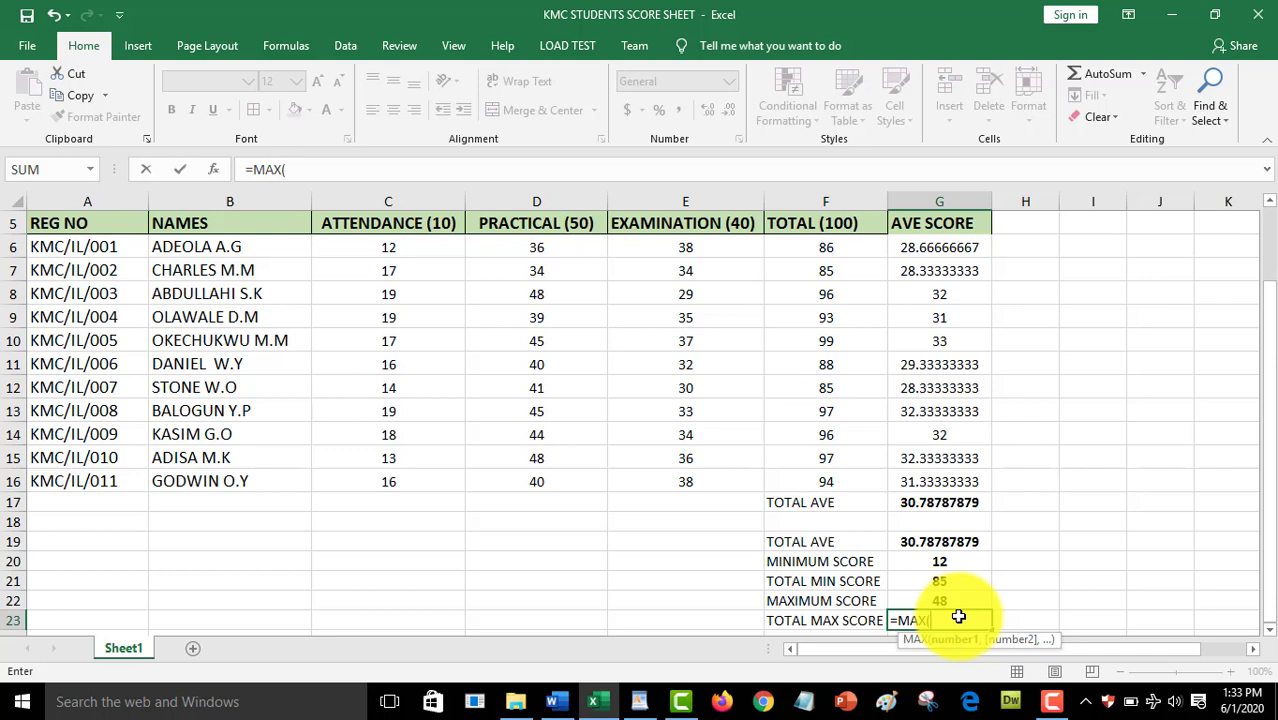
text(F6)
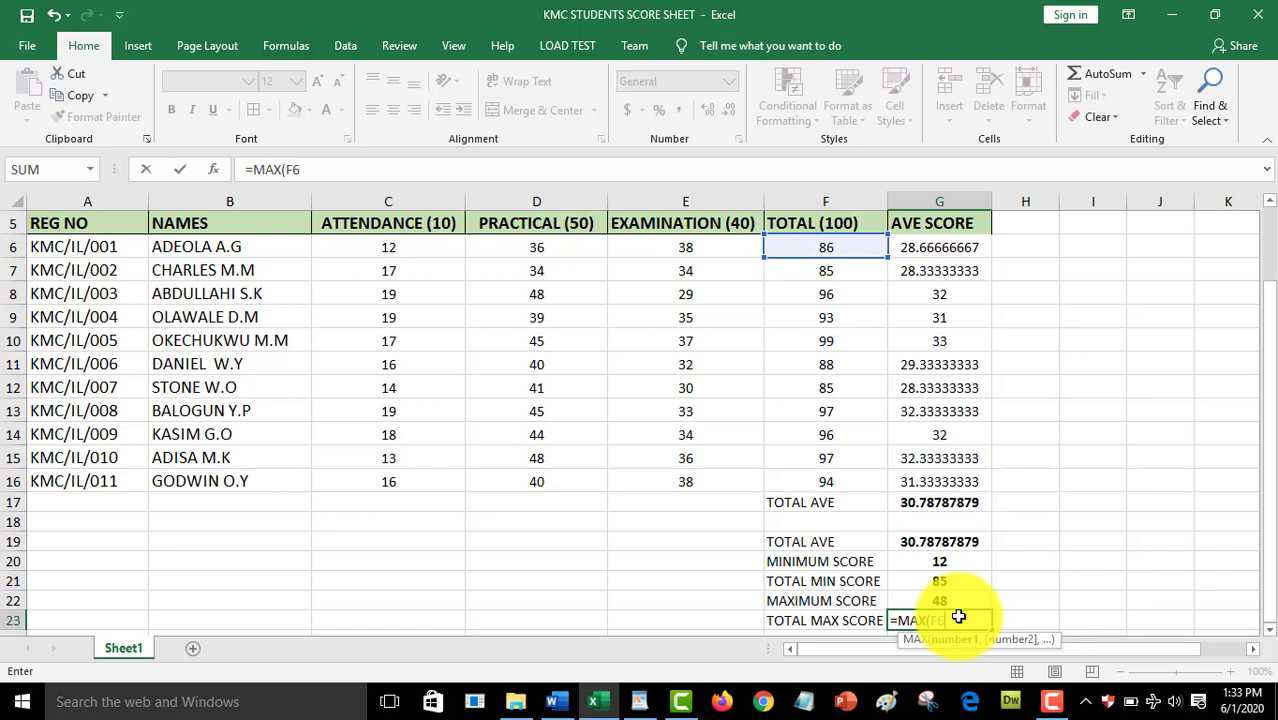
text(:F16)
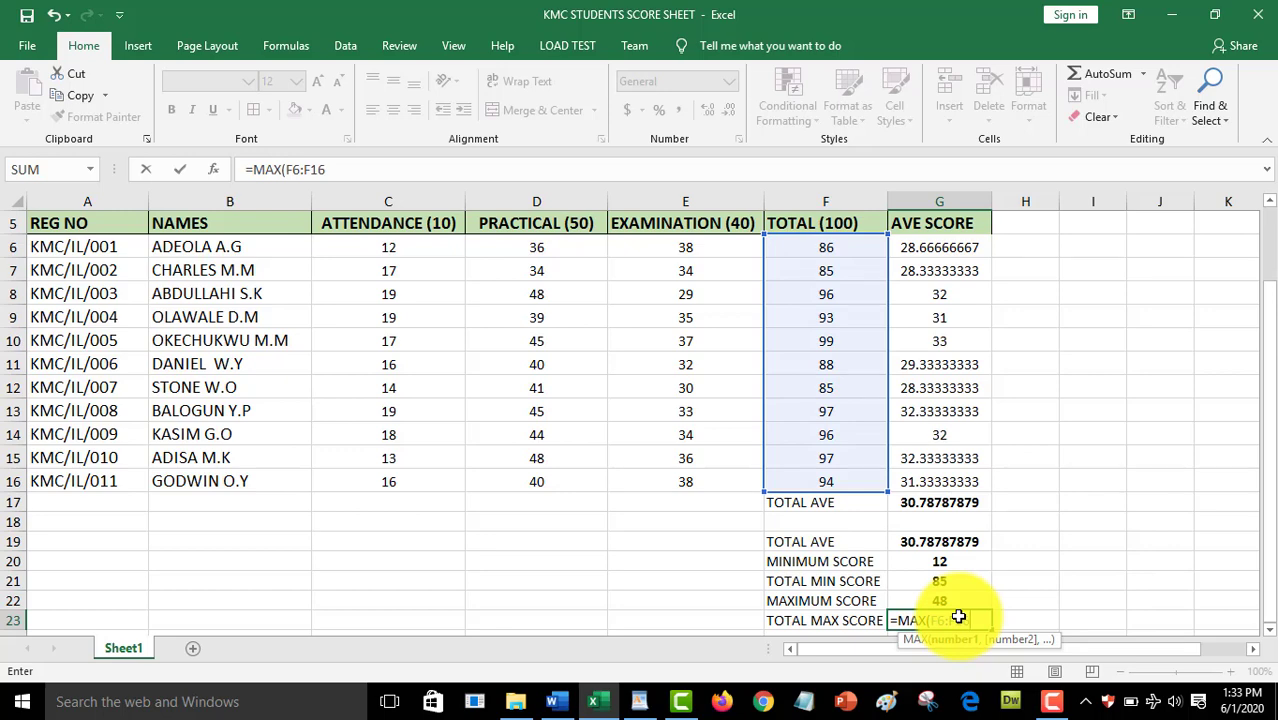
text())
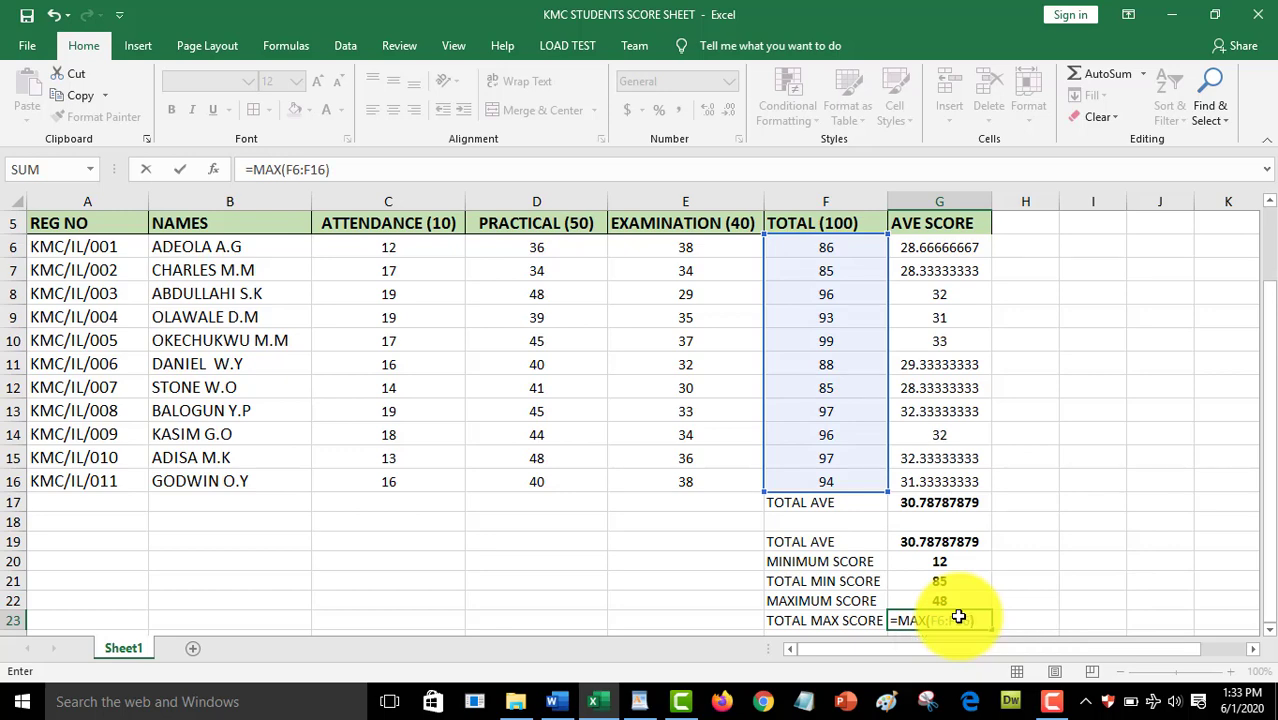
key(Return)
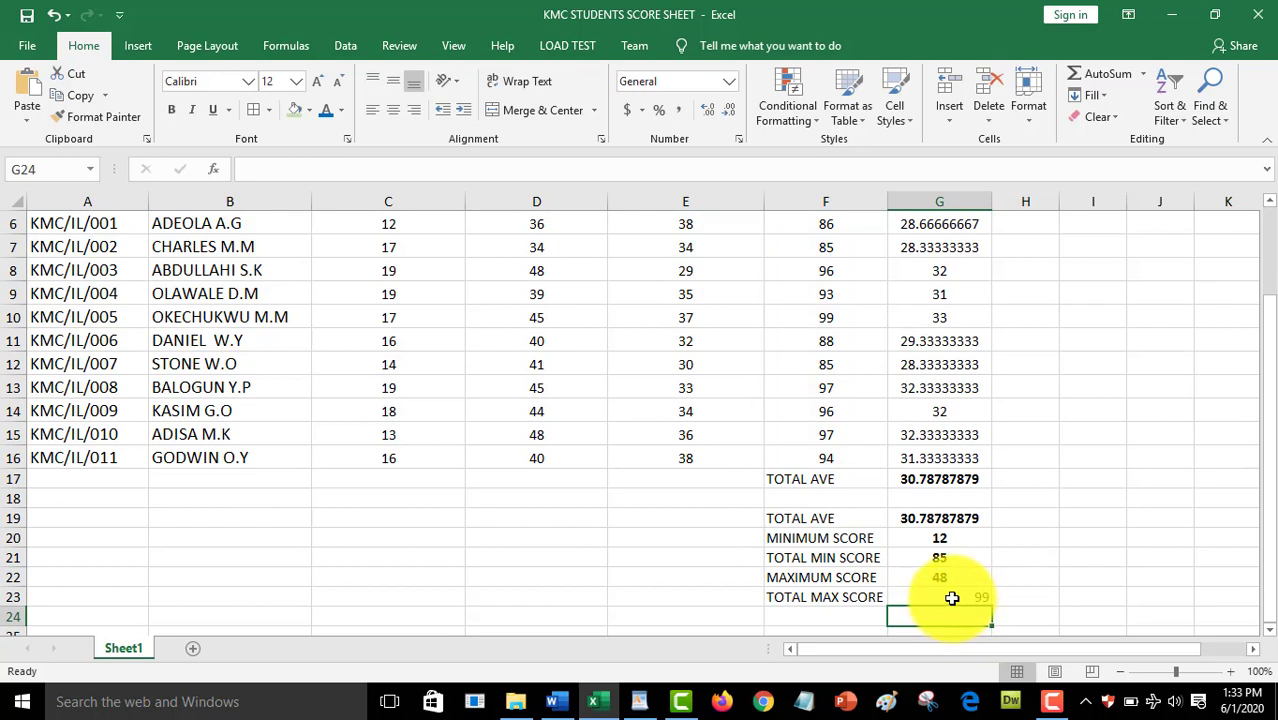
- Make the total maximum score in cell G23 centred and bold, and check it against the highest mark in the TOTAL (100) column
click(952, 598)
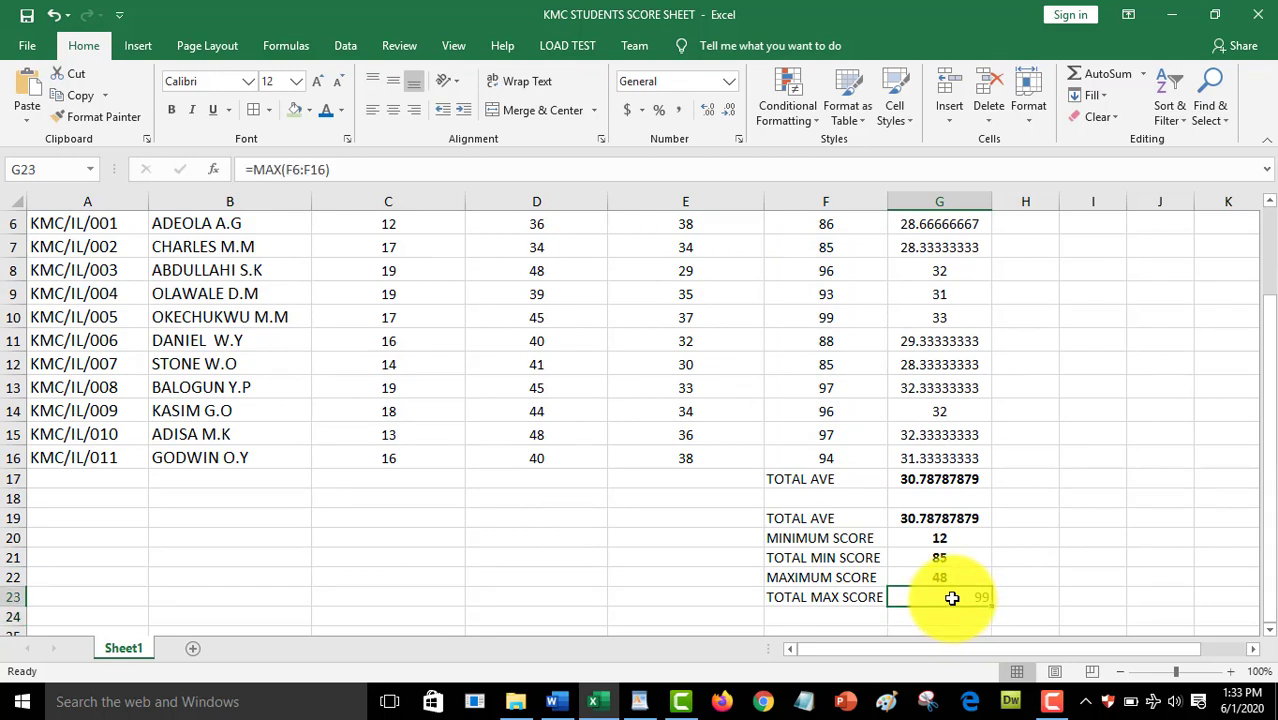
click(390, 108)
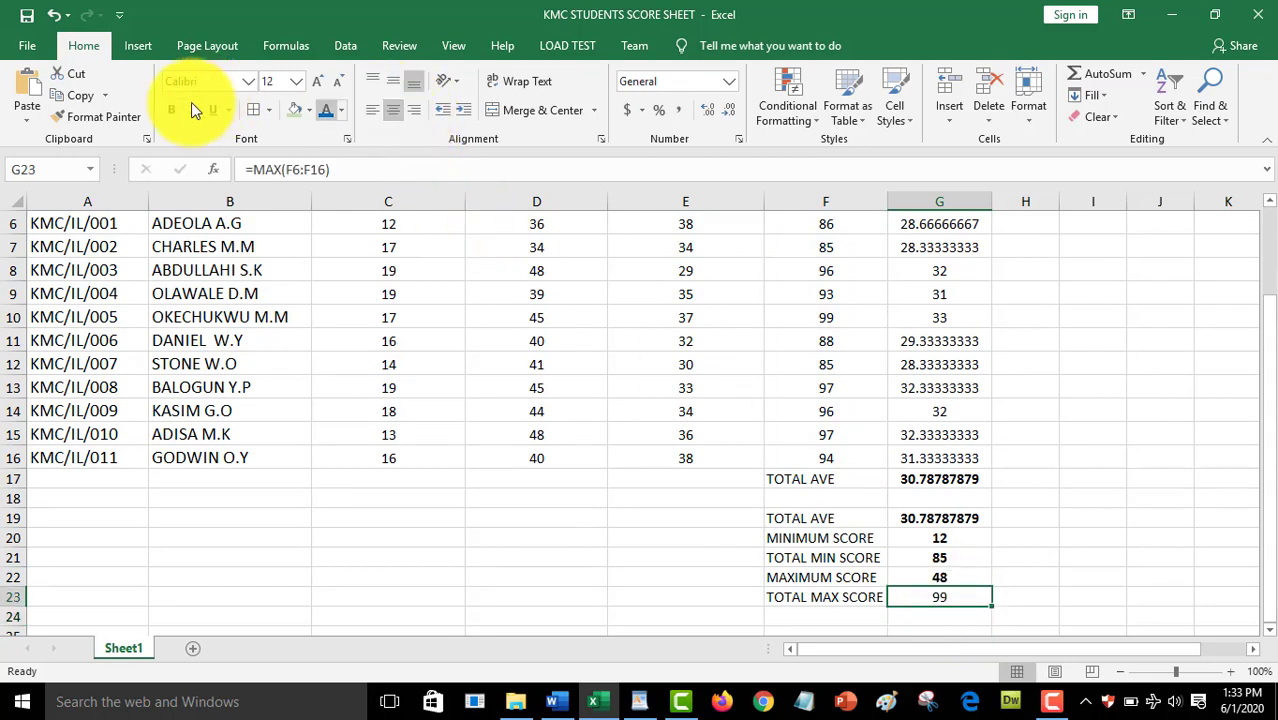
click(171, 110)
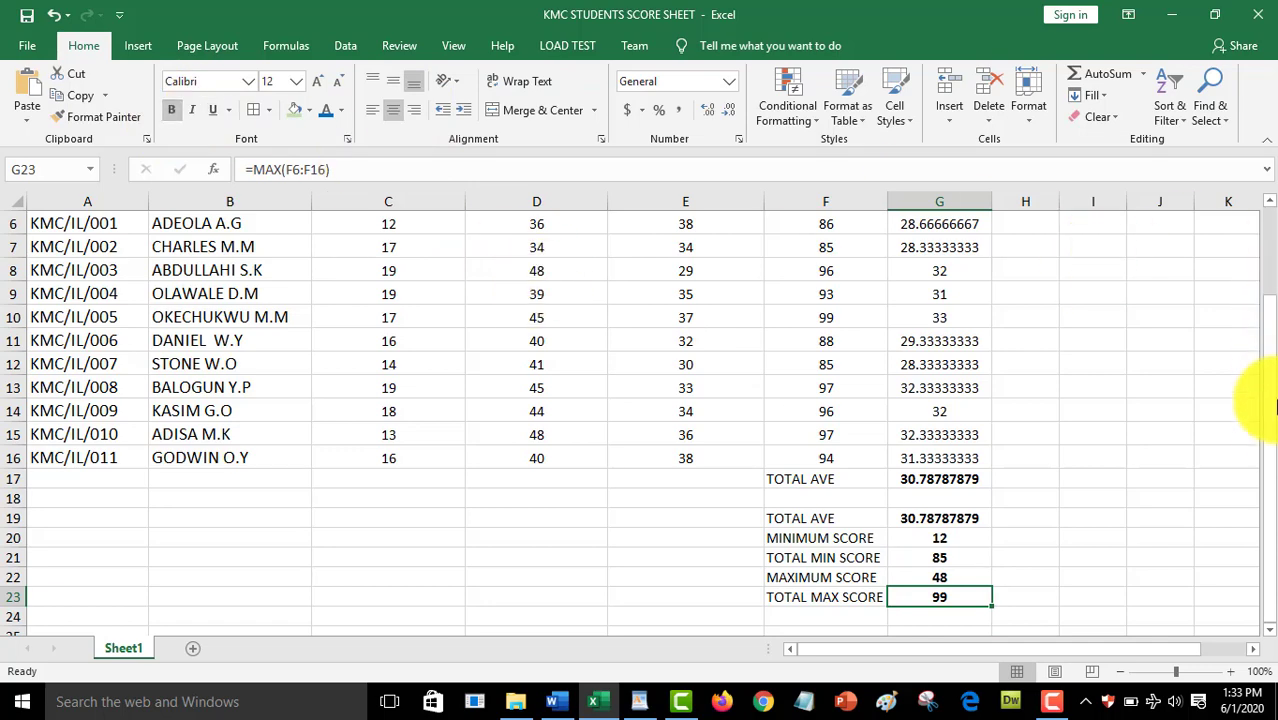
drag(1272, 405, 1264, 358)
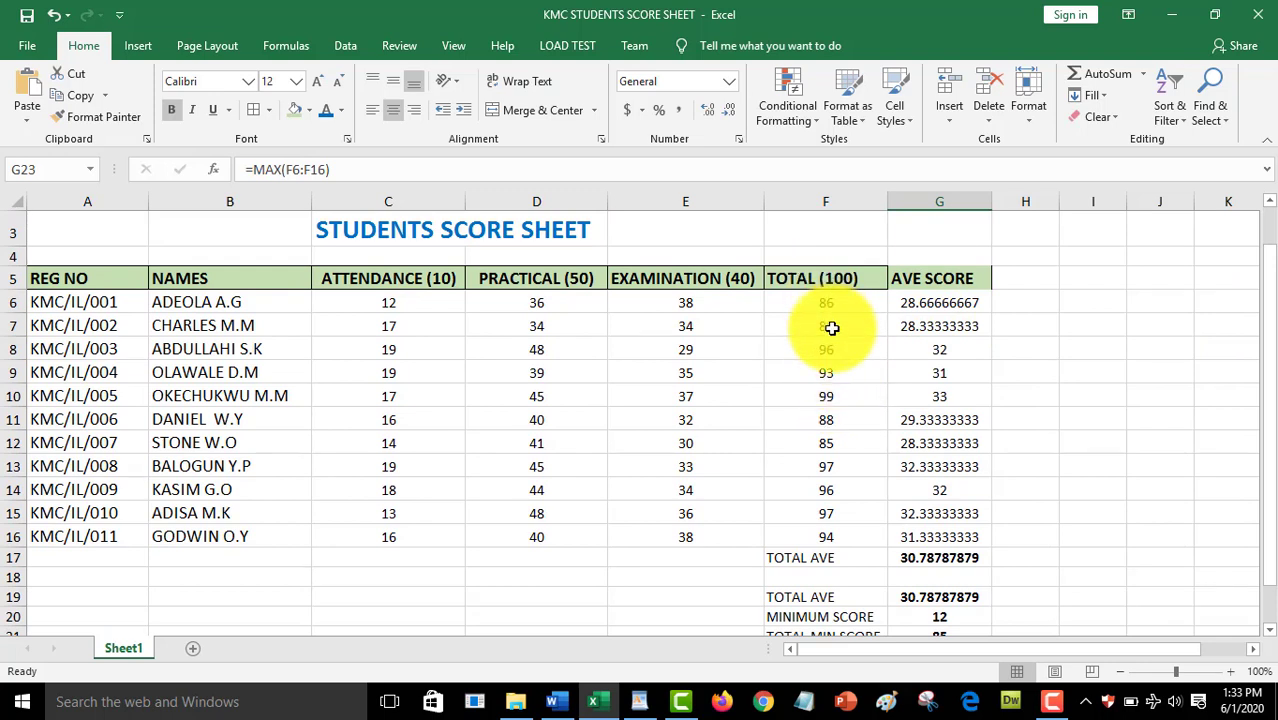
click(834, 395)
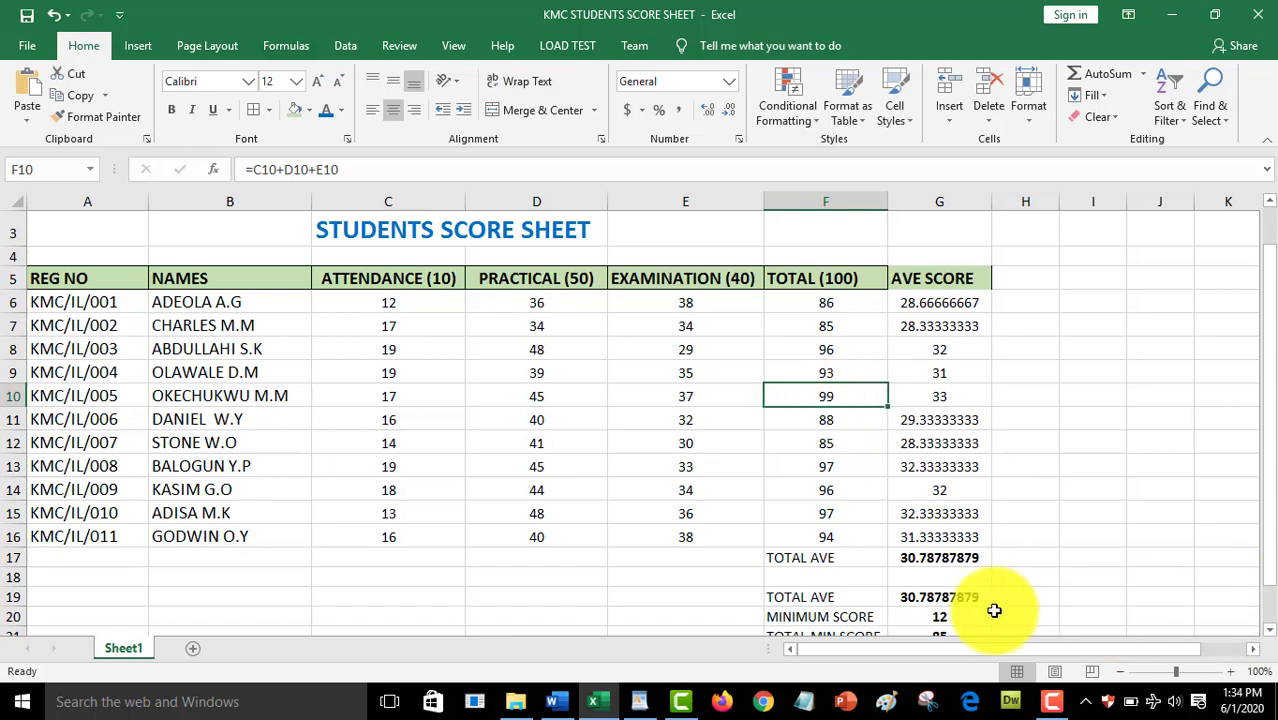
- Read task vi about counting the entered marks in WordPad, and identify the matching scores in C6:E16 of the Excel sheet
click(640, 705)
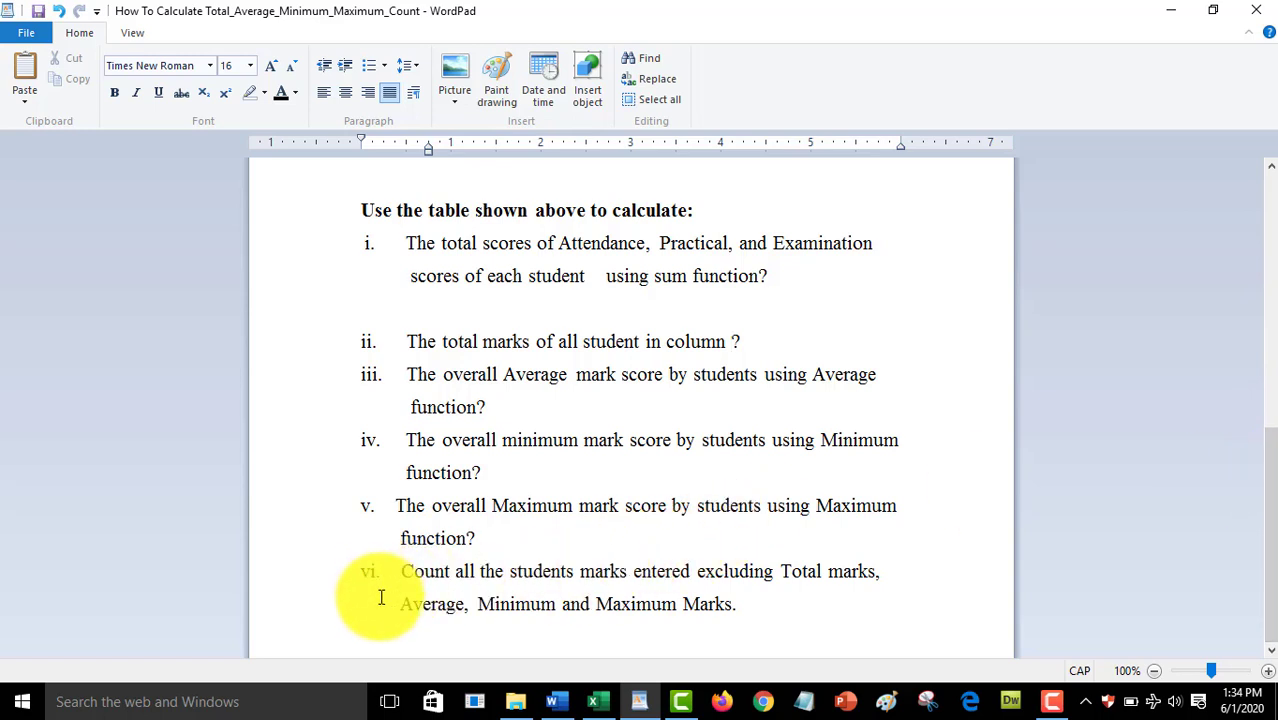
mouse_move(345, 543)
mouse_down()
mouse_move(622, 630)
mouse_move(920, 630)
mouse_up()
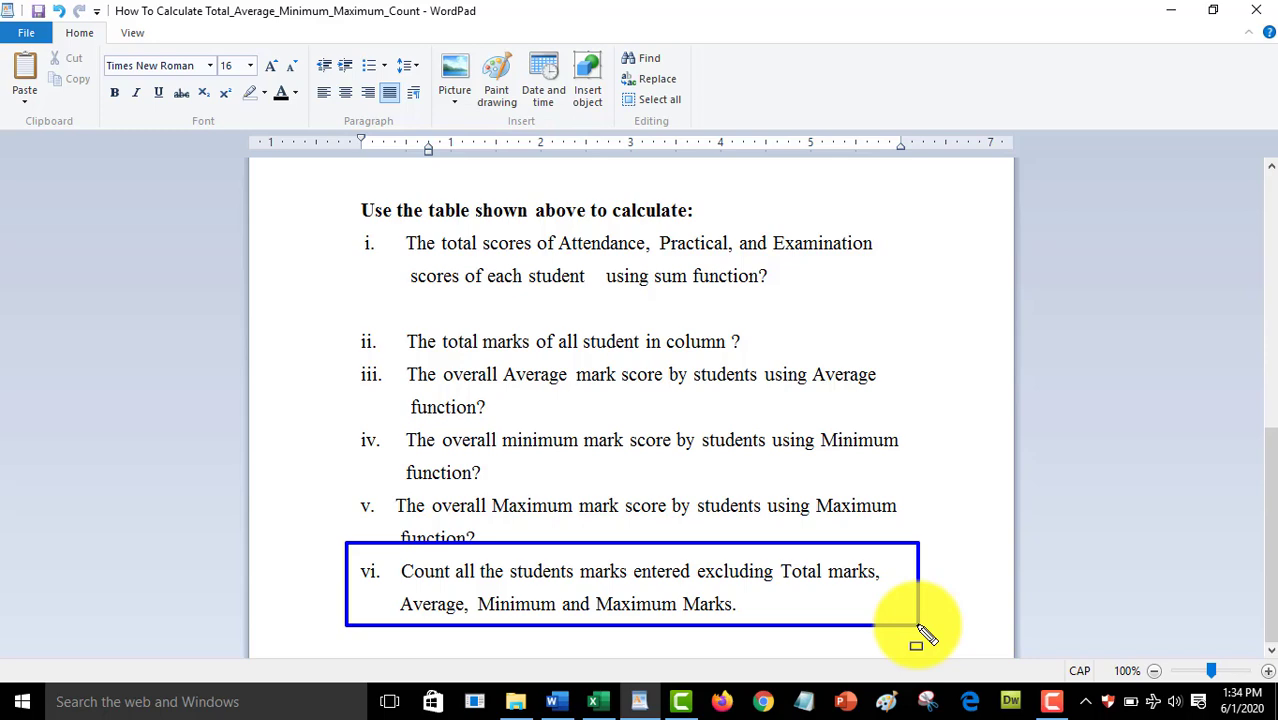
key(Escape)
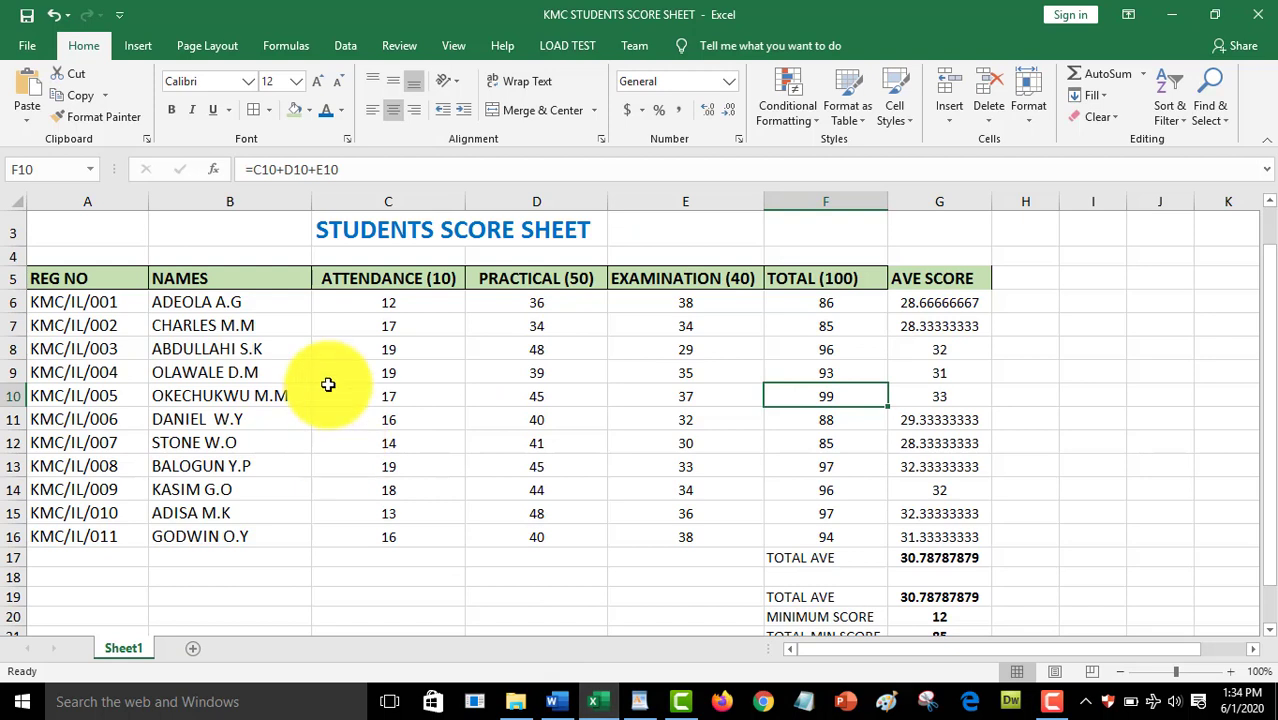
drag(364, 308, 669, 530)
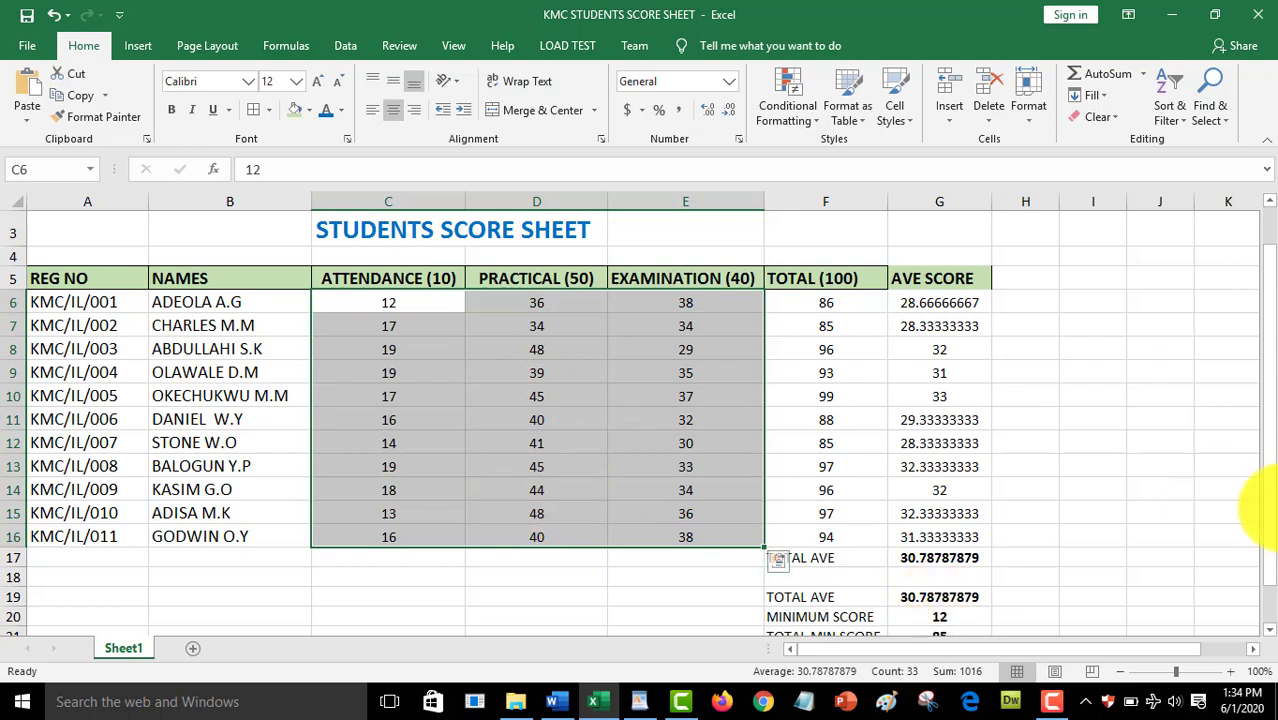
- Enter the label TOTAL SCORES ENTERED in cell F24, below TOTAL MAX SCORE, and widen column F to fit it
scroll(1268, 522, down, 1)
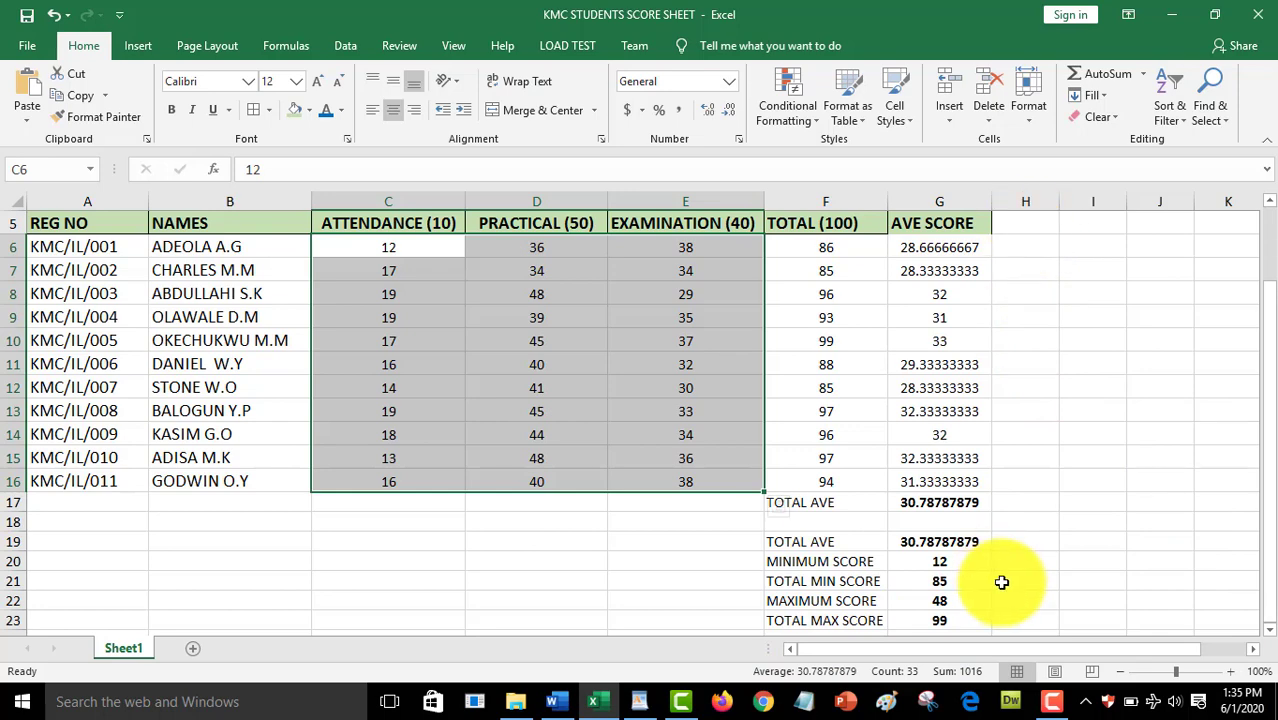
scroll(1245, 620, down, 1)
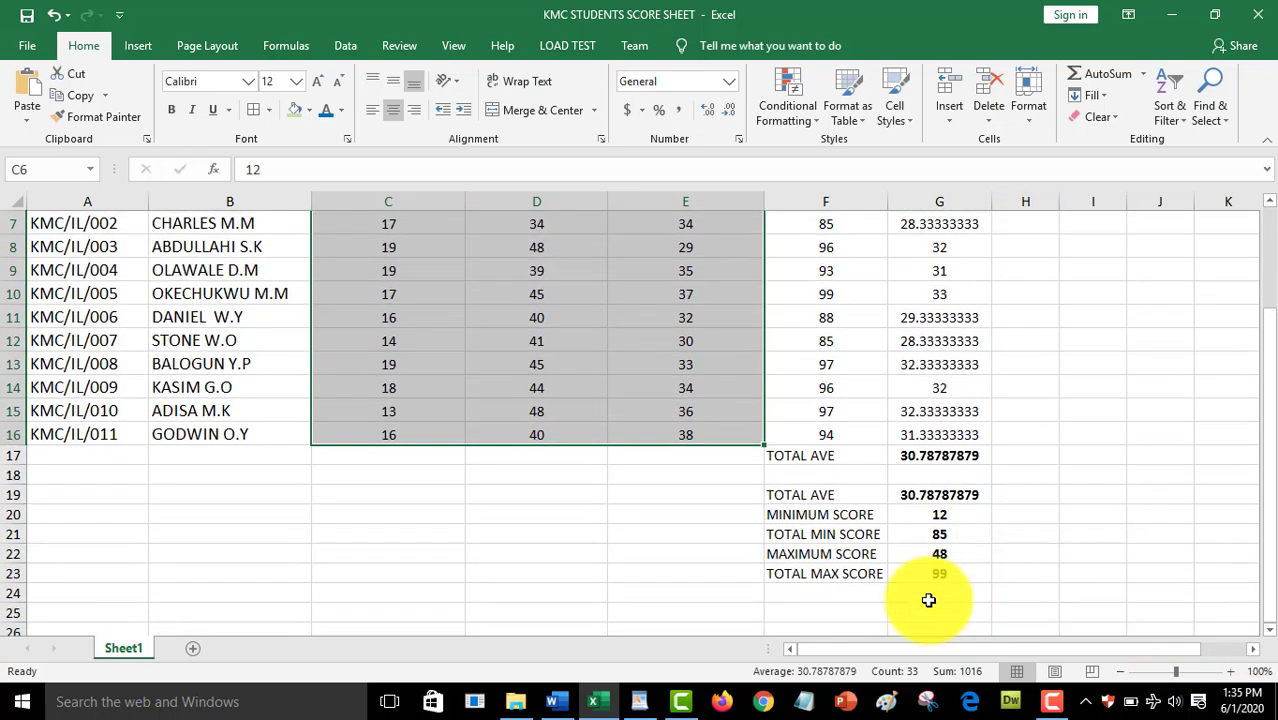
click(874, 598)
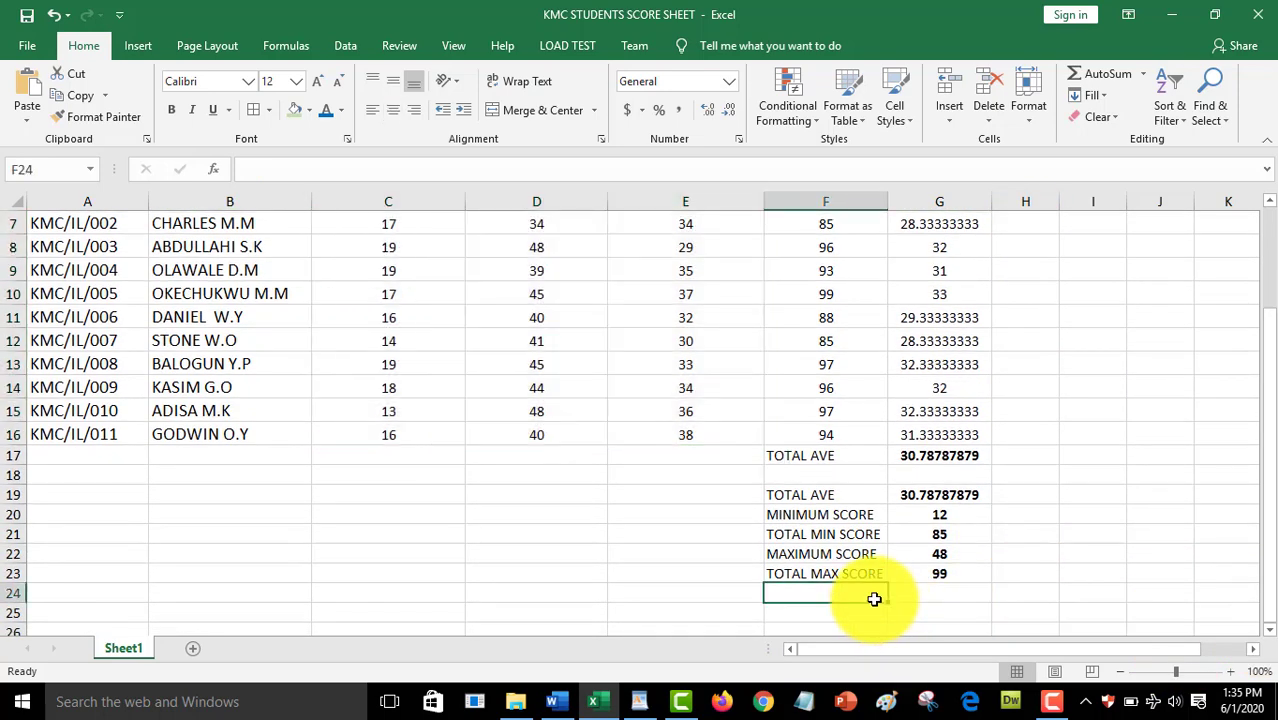
text(TOTAL )
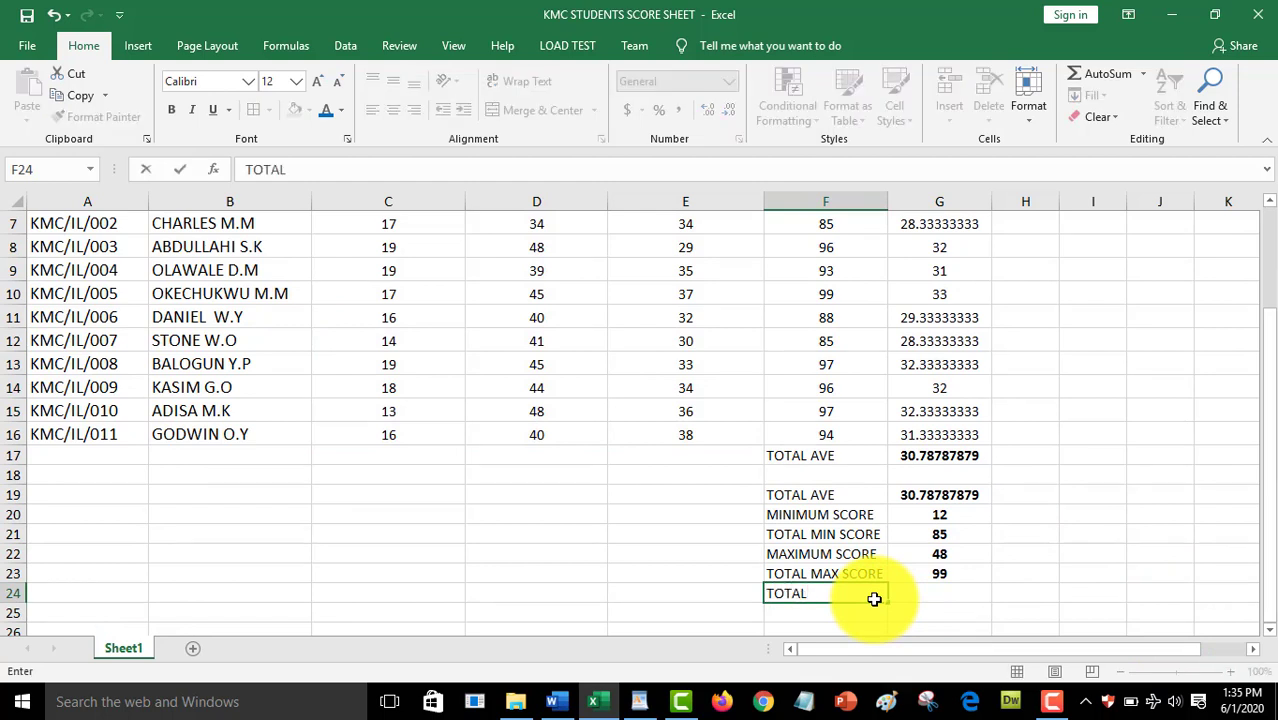
text(SCORES EN)
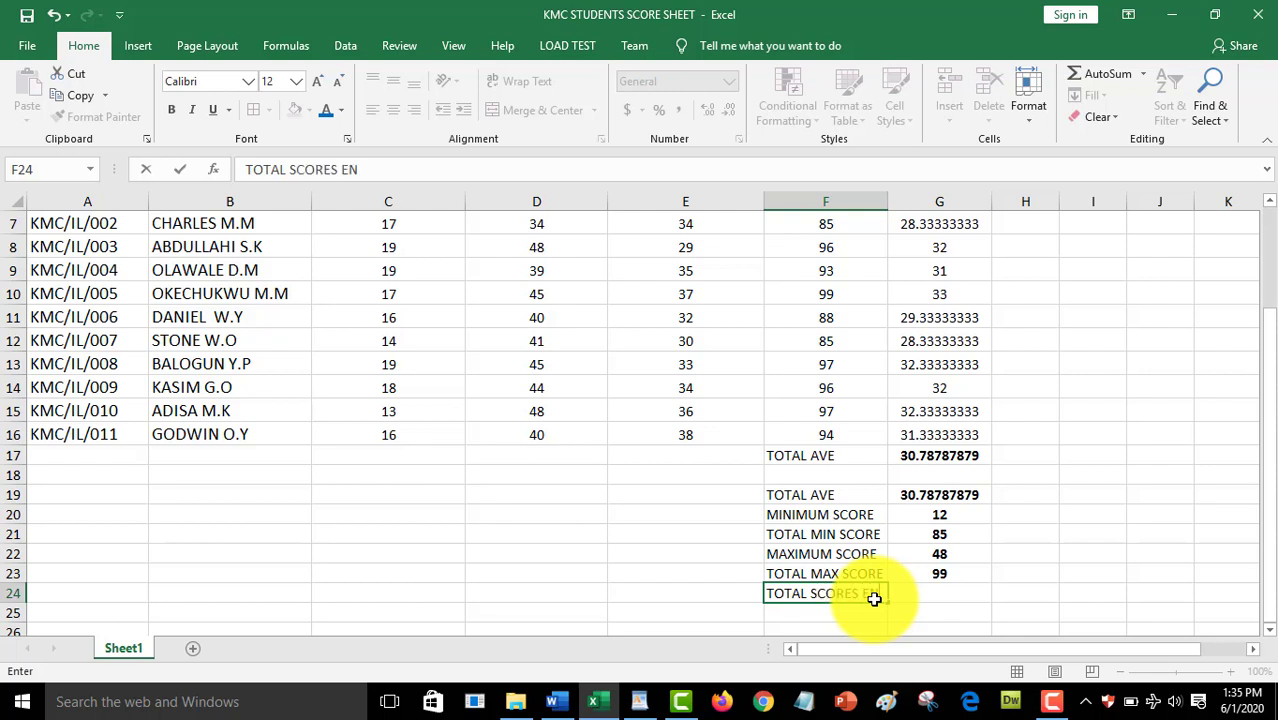
text(TERED)
click(921, 381)
drag(887, 203, 933, 204)
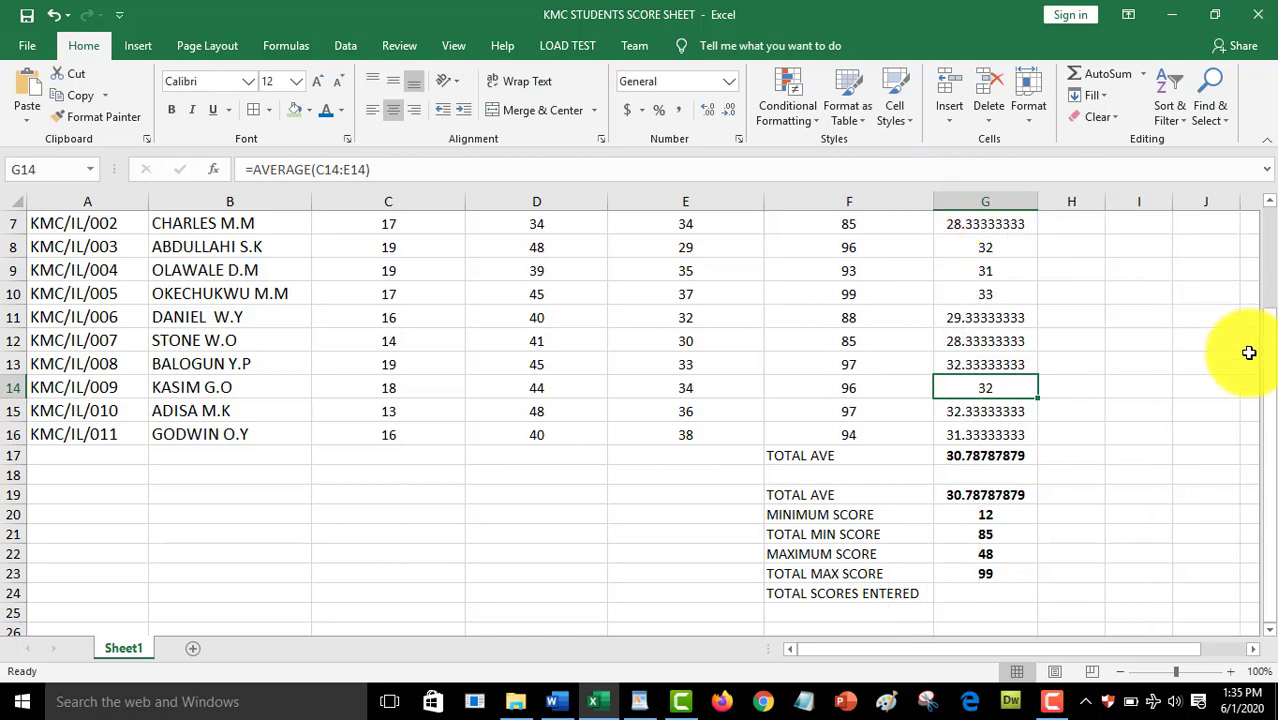
- Enter the formula =COUNT(C6:E16) in cell G24, covering all attendance, practical and examination scores
drag(1262, 360, 1268, 300)
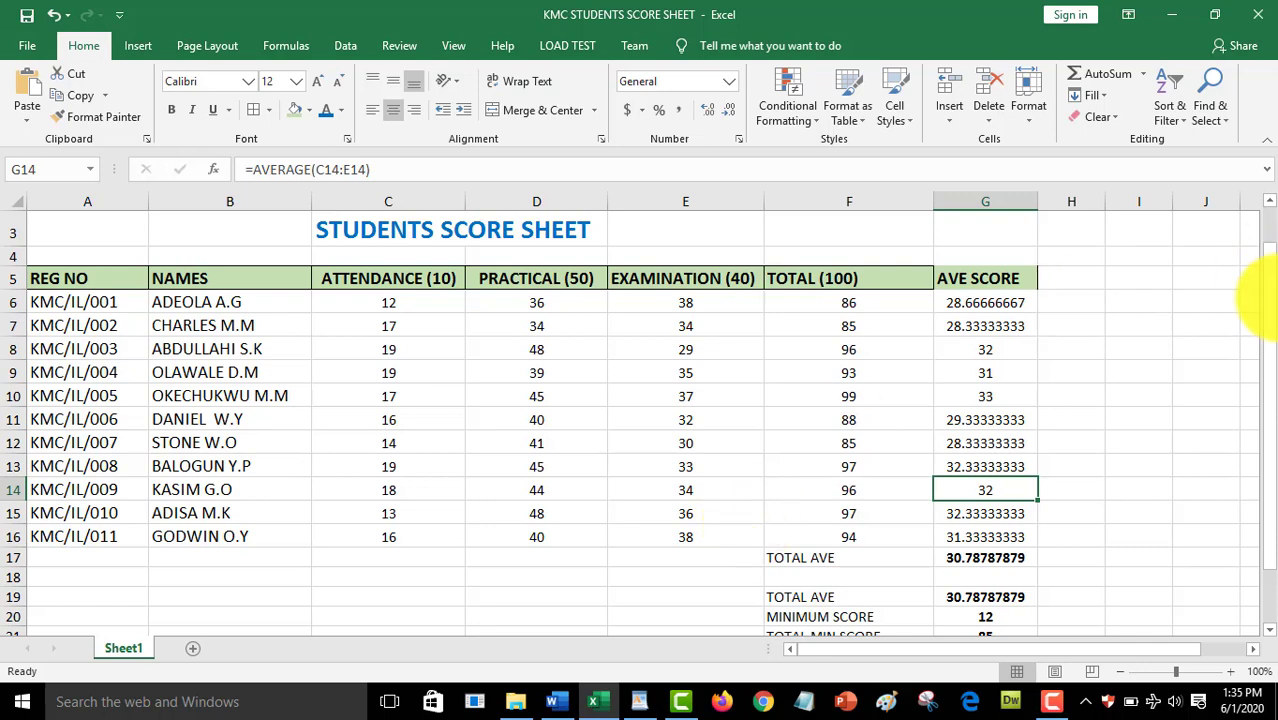
drag(1268, 300, 1268, 500)
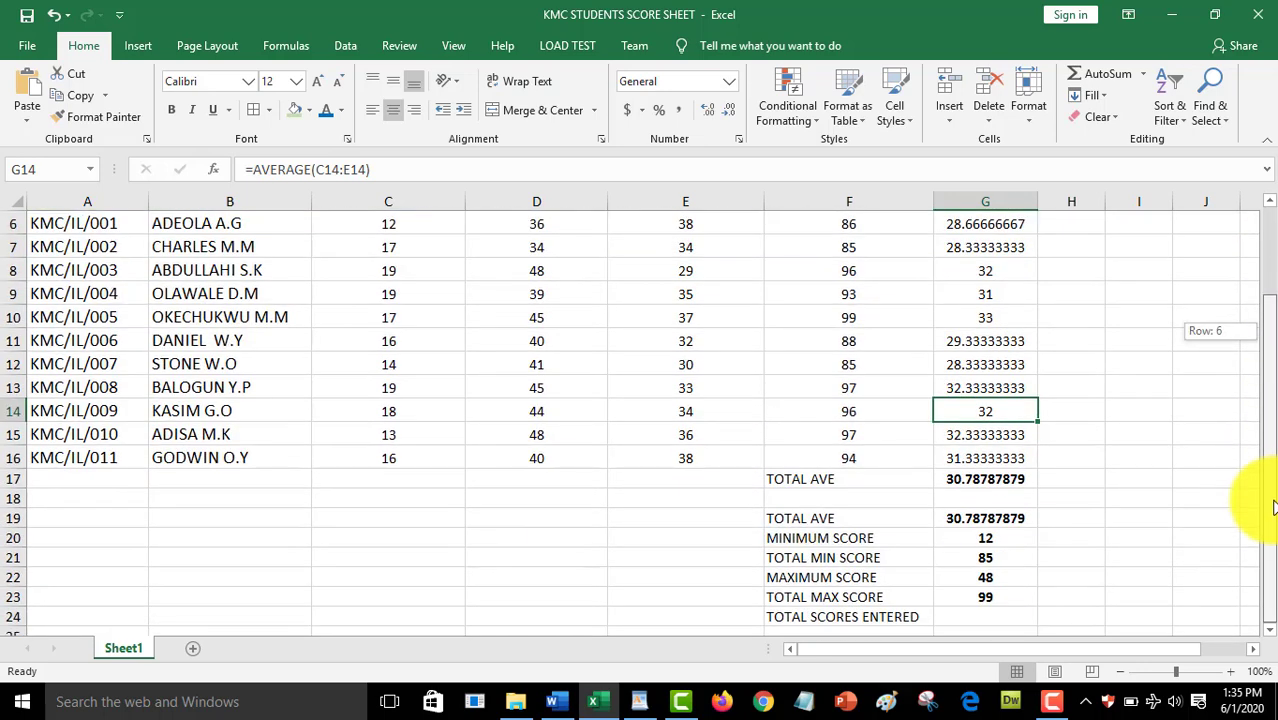
click(958, 618)
text(=)
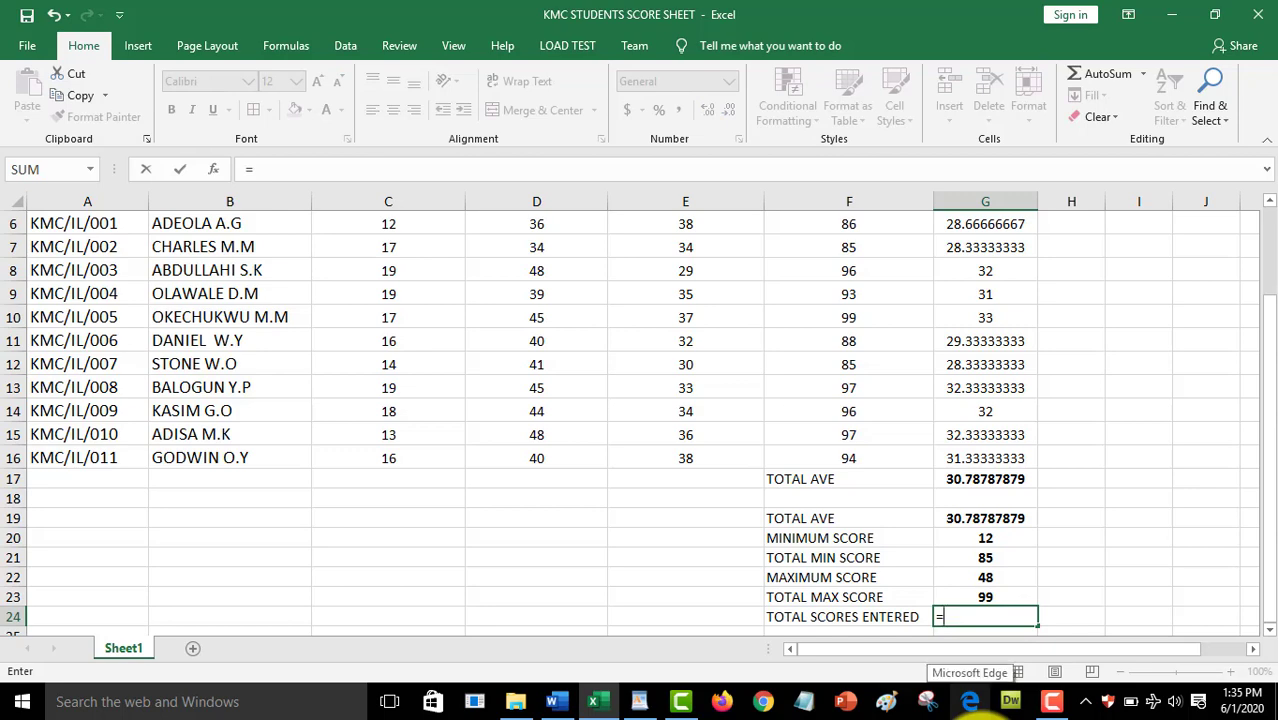
text(CO)
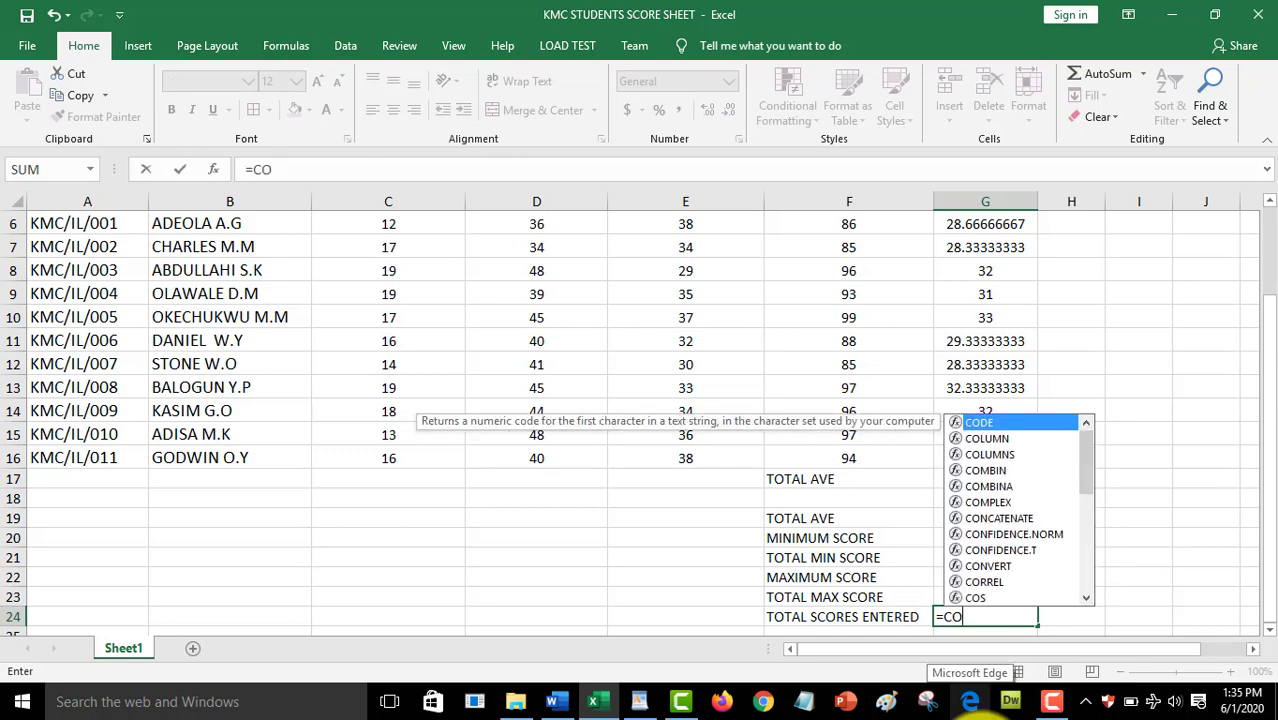
text(UNT)
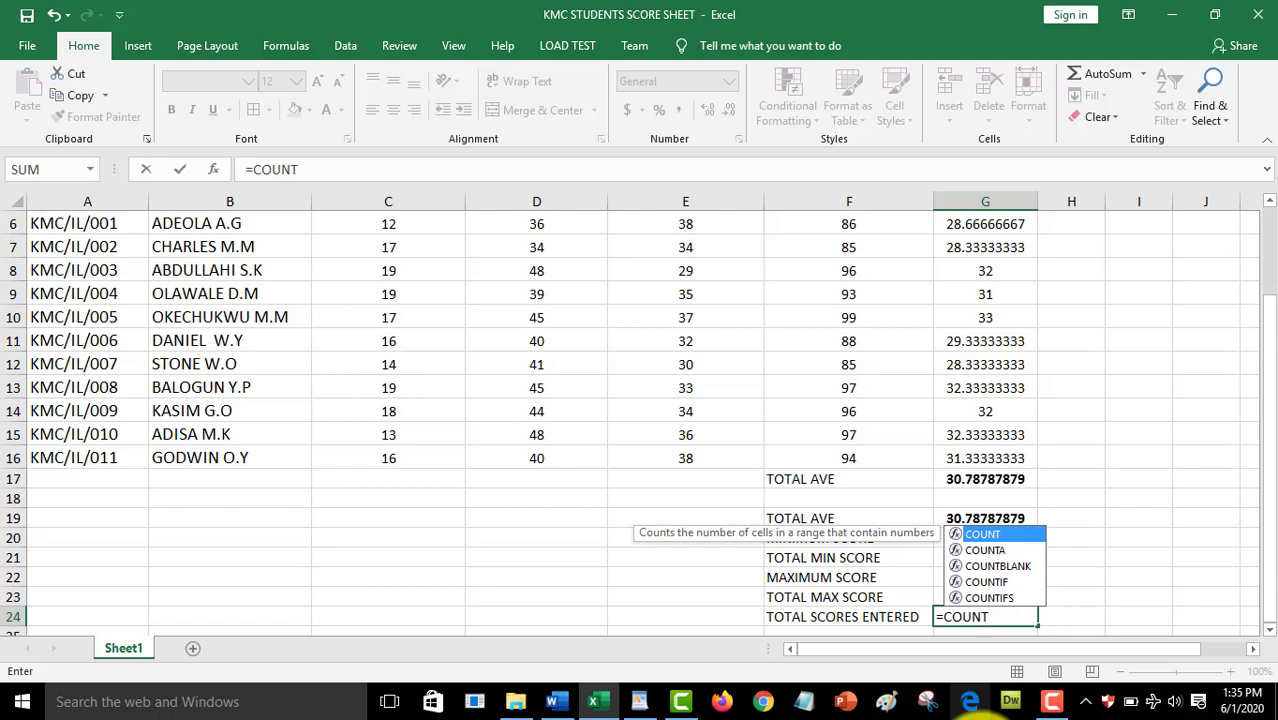
text(()
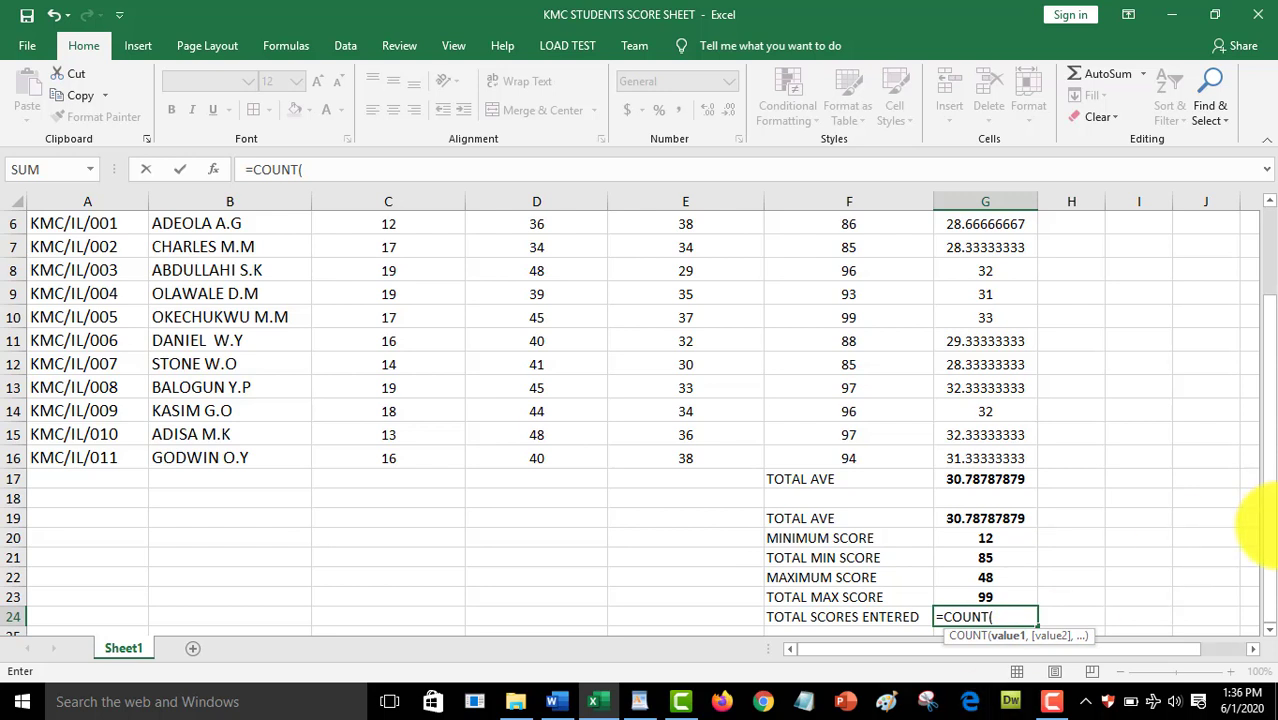
text(C6:)
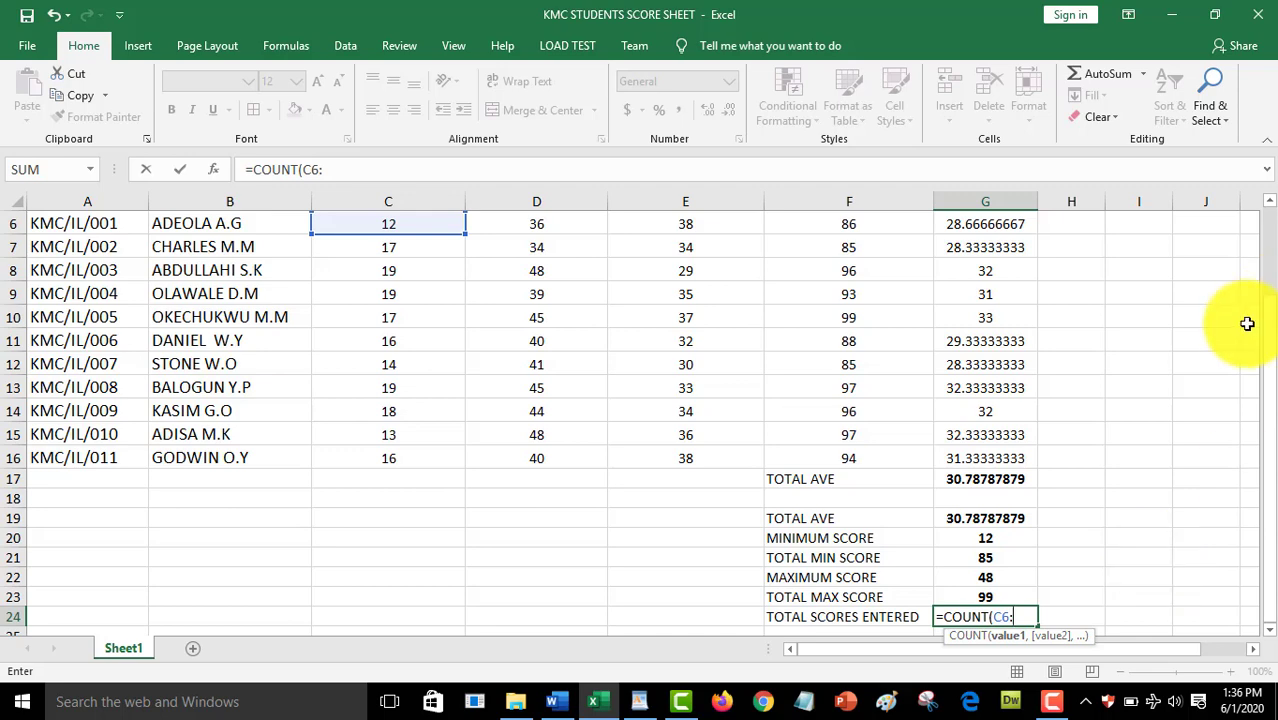
drag(1266, 348, 1270, 300)
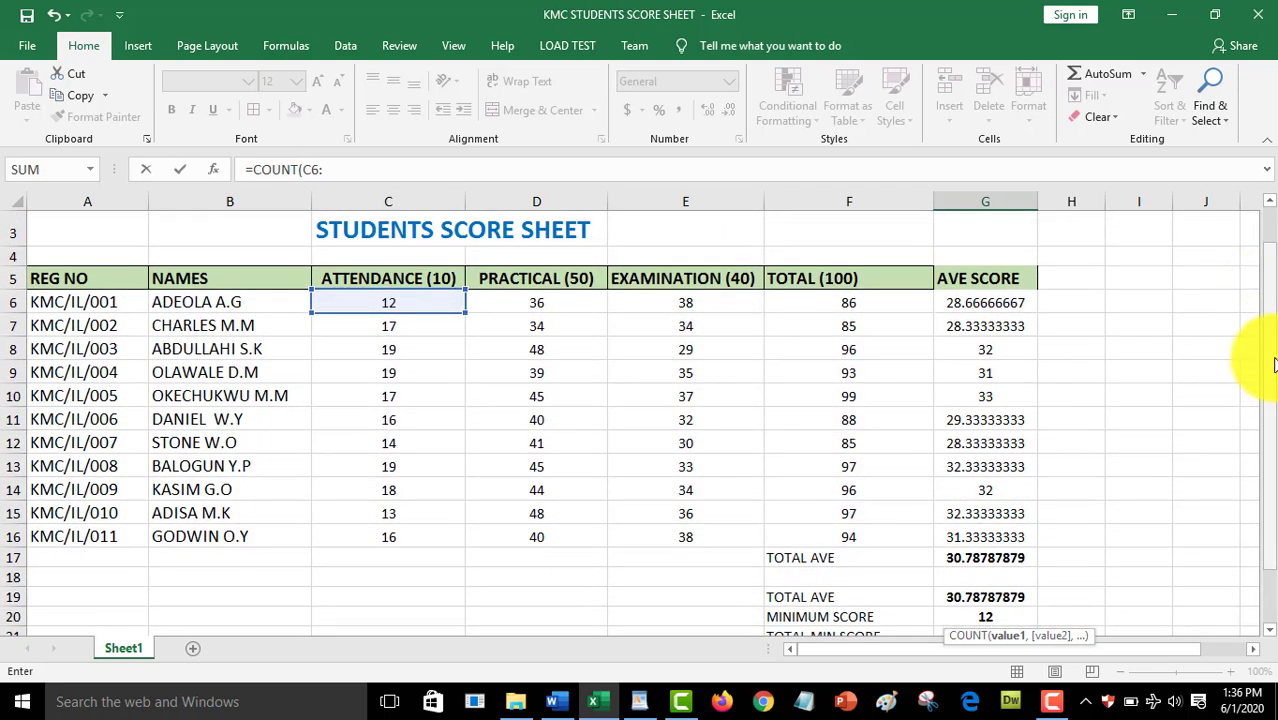
drag(1268, 355, 1270, 491)
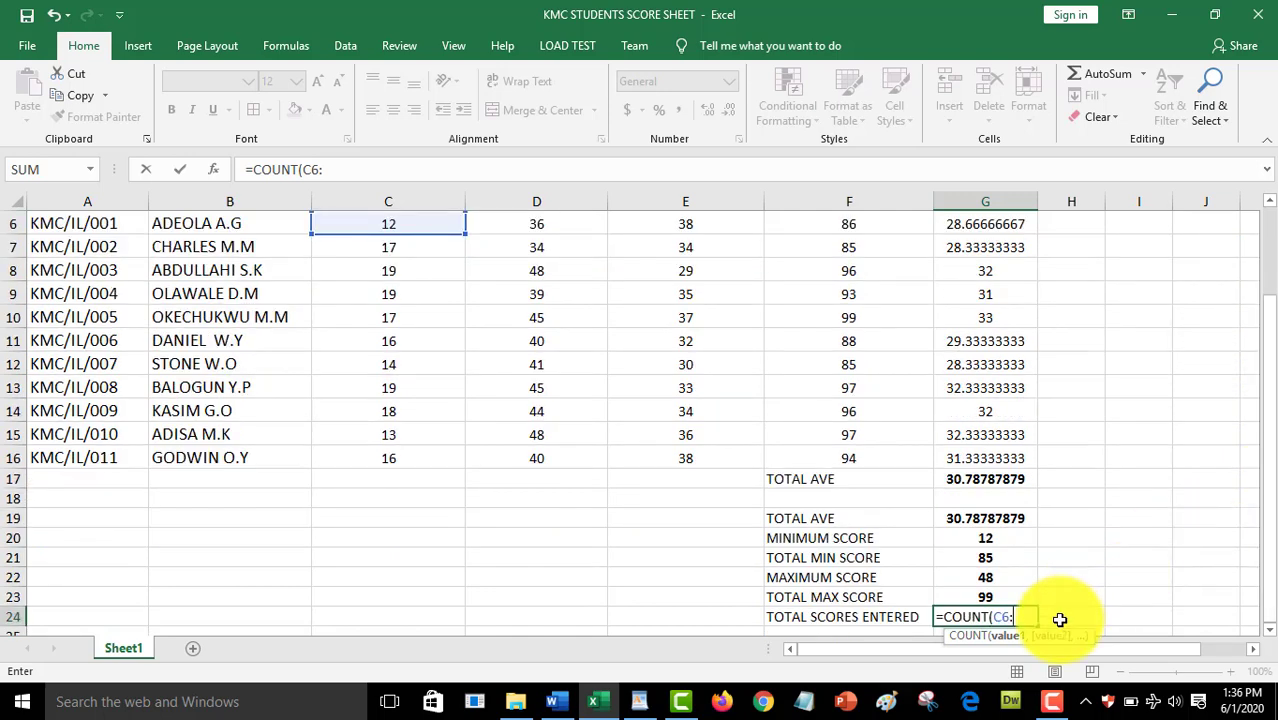
key(shift+Right)
key(shift+Right)
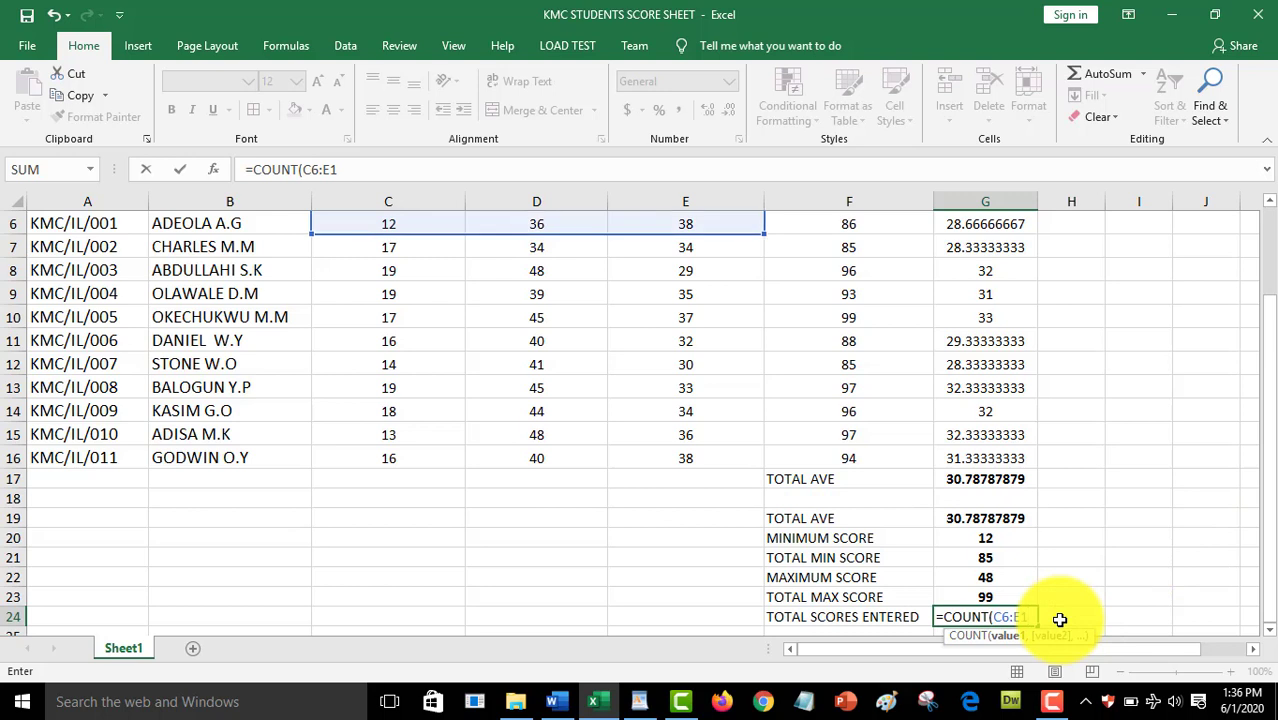
key(ctrl+shift+Down)
text())
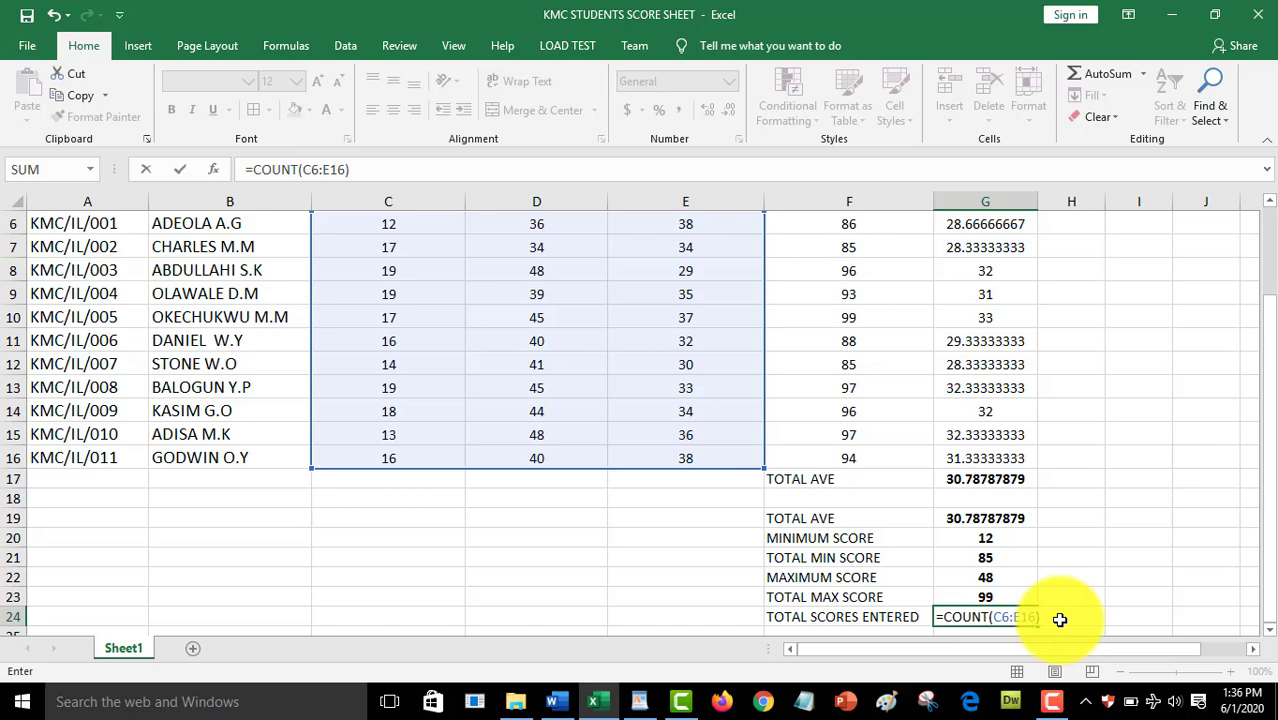
key(Return)
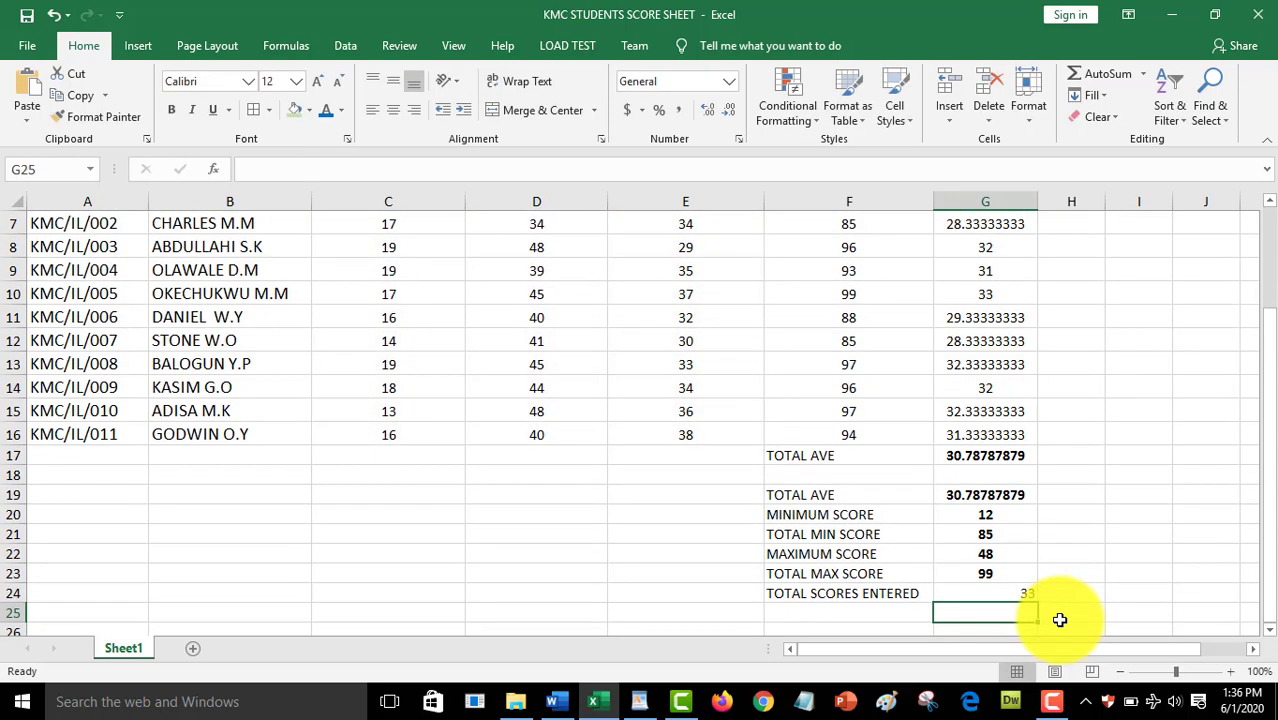
- Make the count of entered scores in cell G24 centred and bold
click(985, 592)
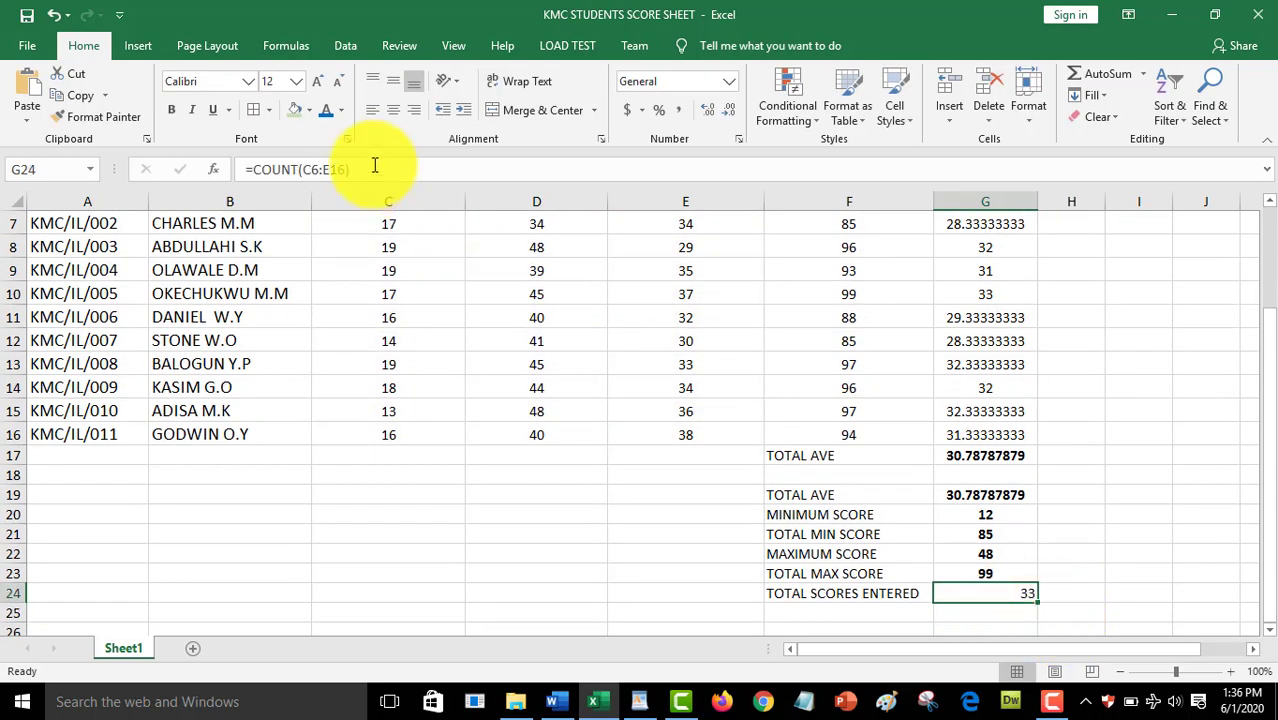
click(395, 111)
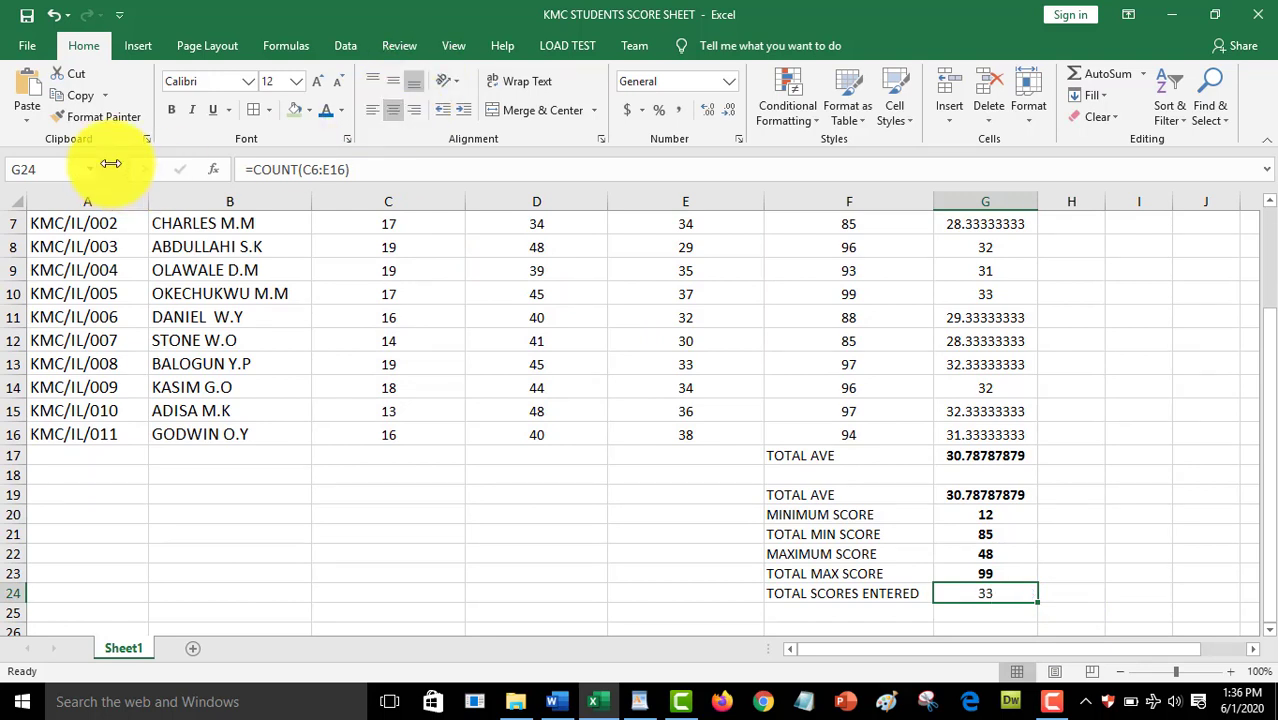
click(172, 111)
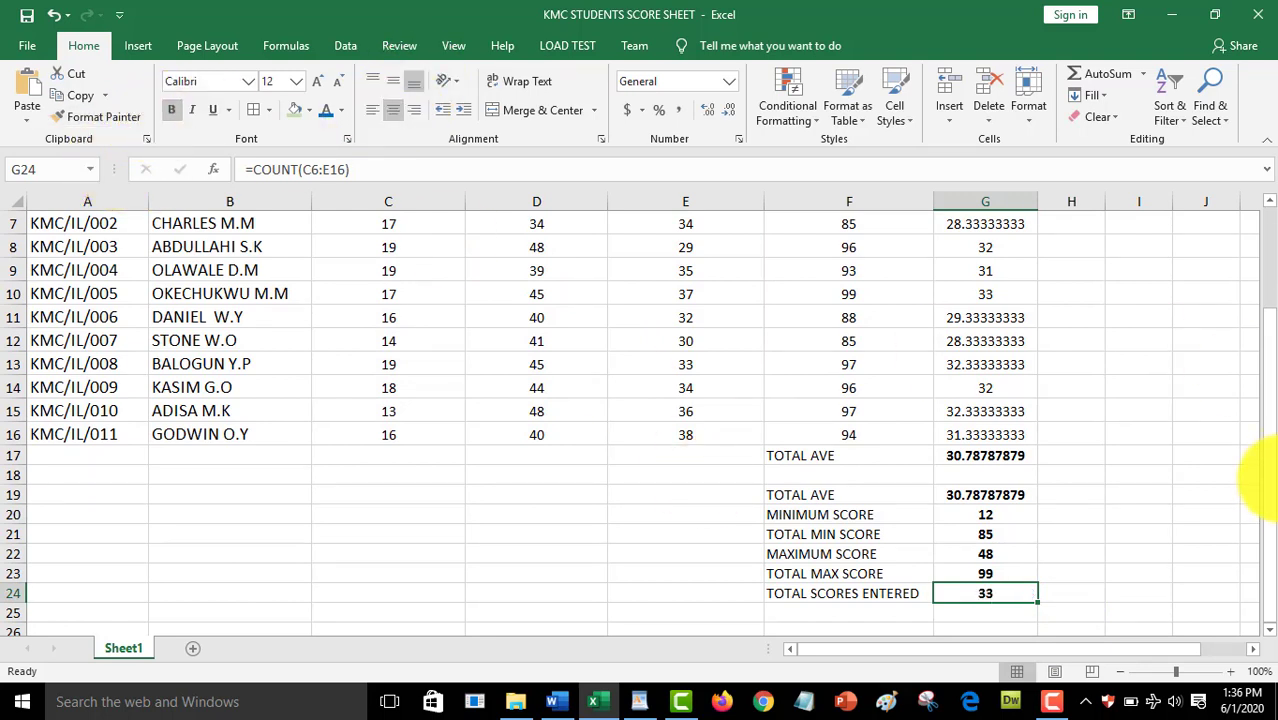
- Check the count in G24 by going through the attendance, practical and examination scores in C6:E16 column by column
drag(1268, 488, 1267, 242)
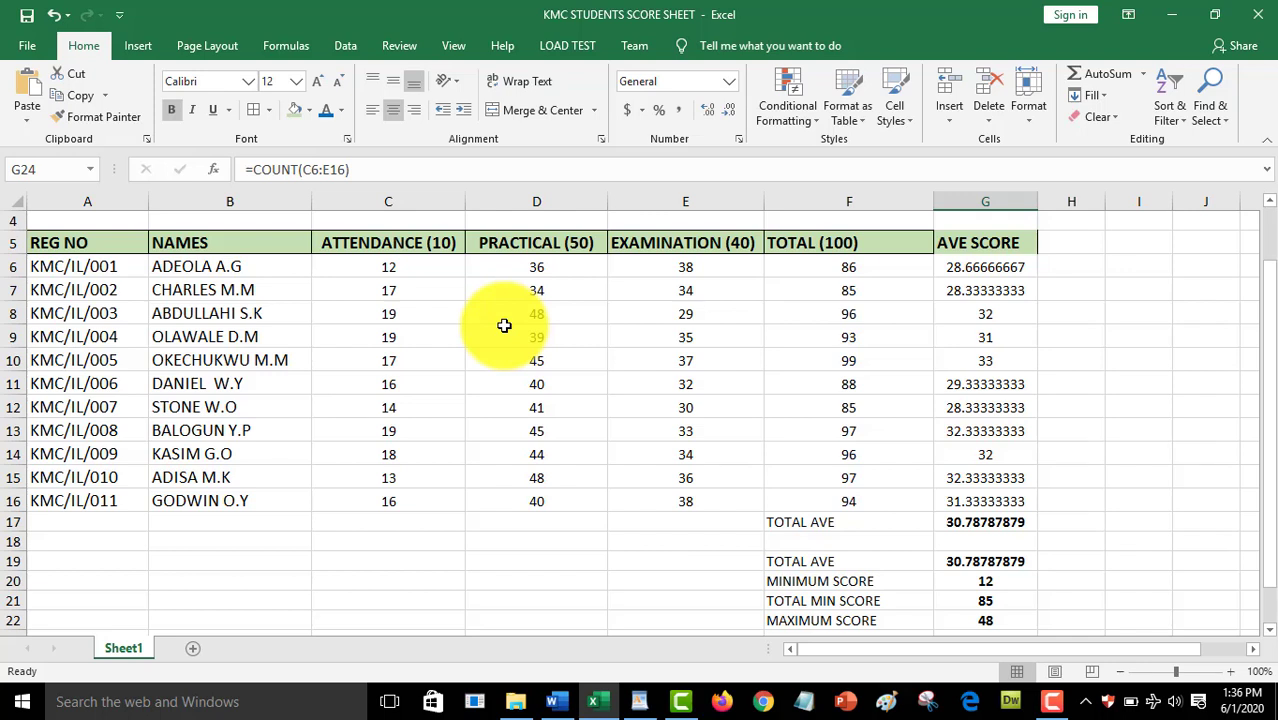
click(428, 265)
click(417, 289)
click(411, 312)
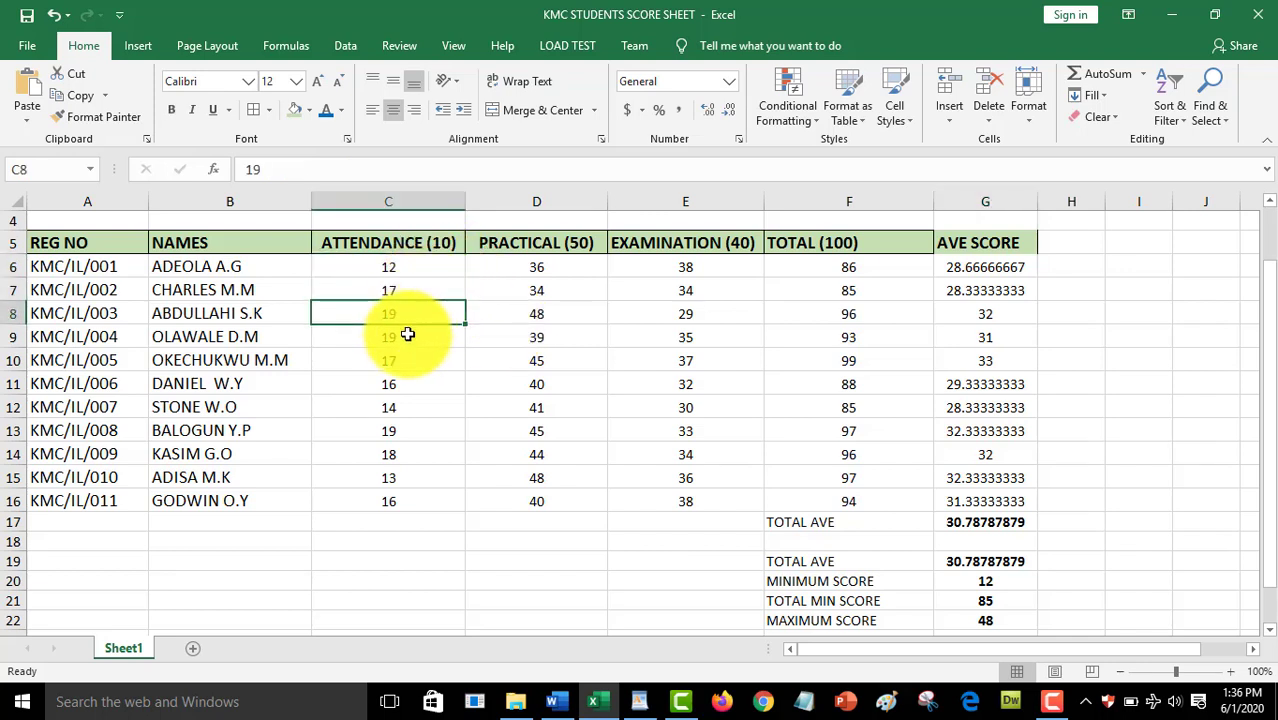
click(408, 337)
click(406, 361)
click(399, 384)
click(399, 407)
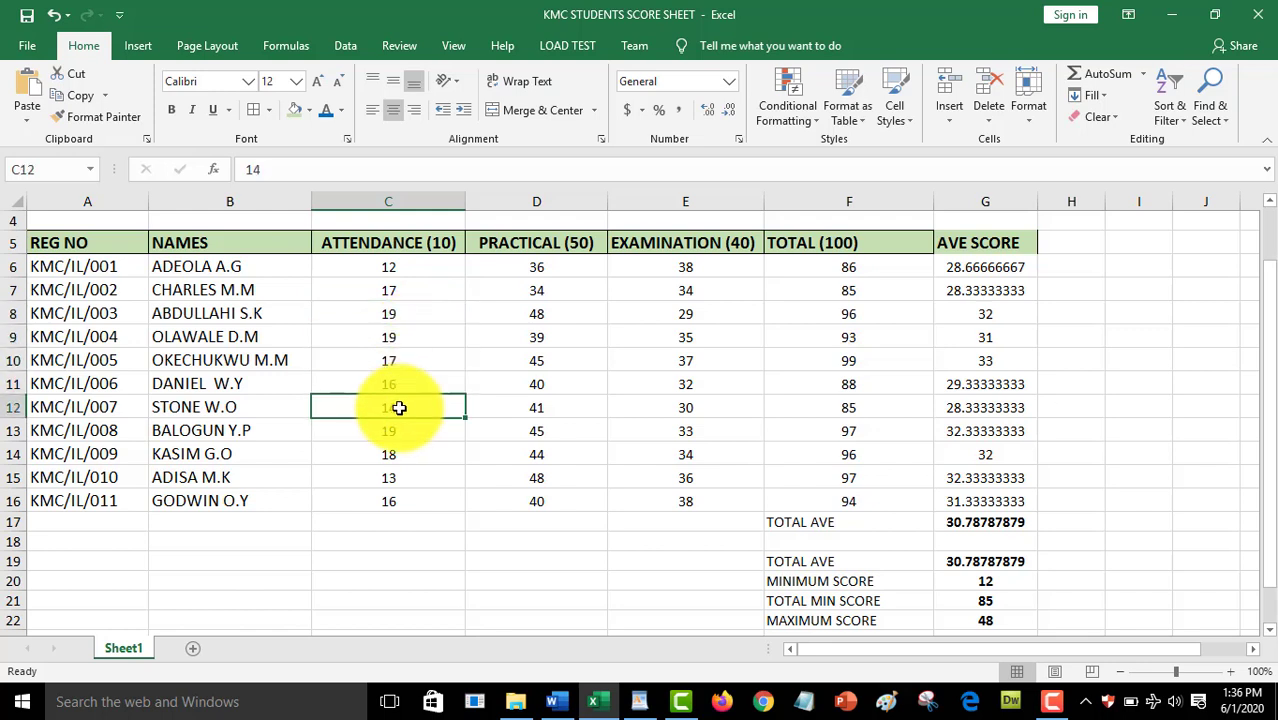
click(398, 431)
click(397, 456)
click(397, 478)
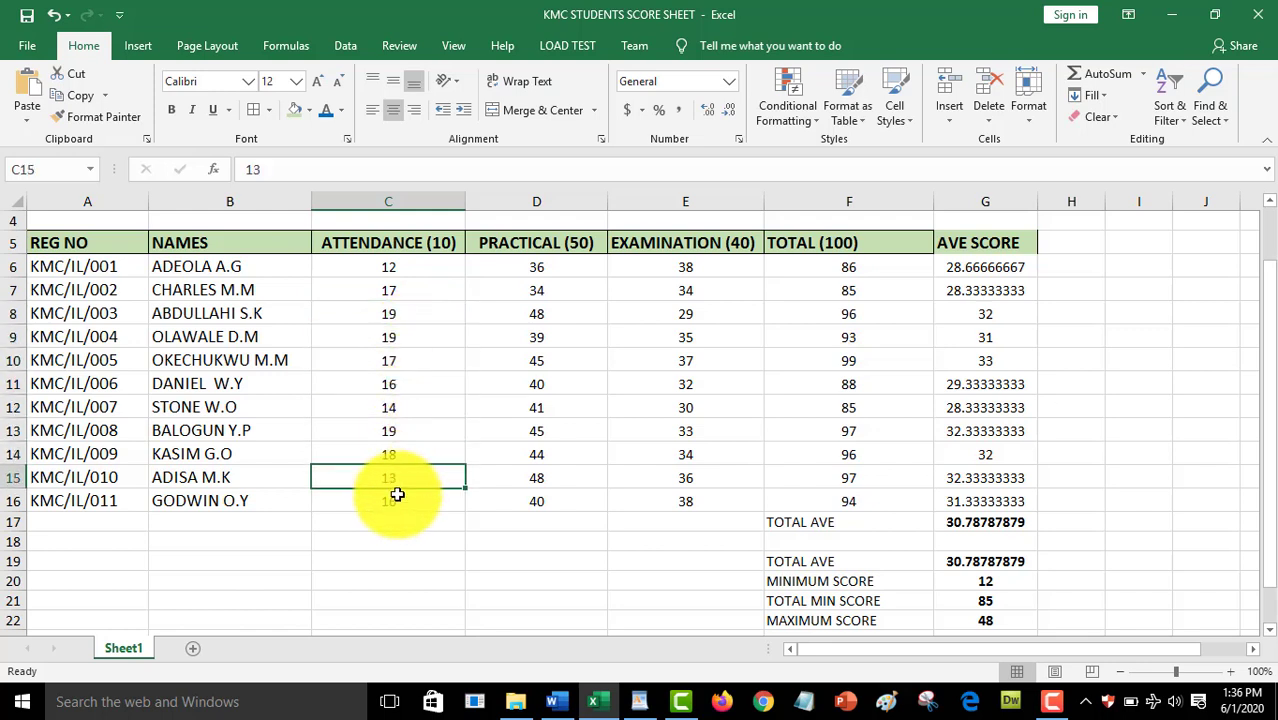
click(397, 495)
drag(570, 264, 576, 503)
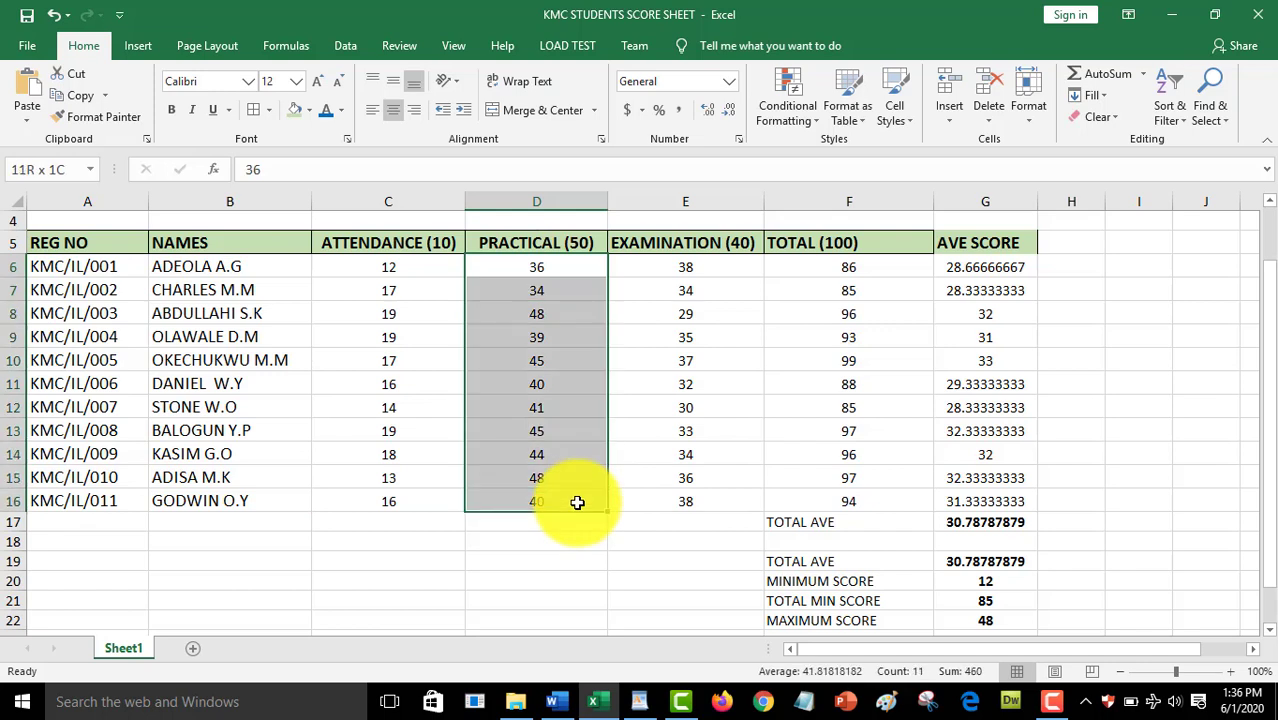
click(688, 268)
drag(695, 290, 702, 502)
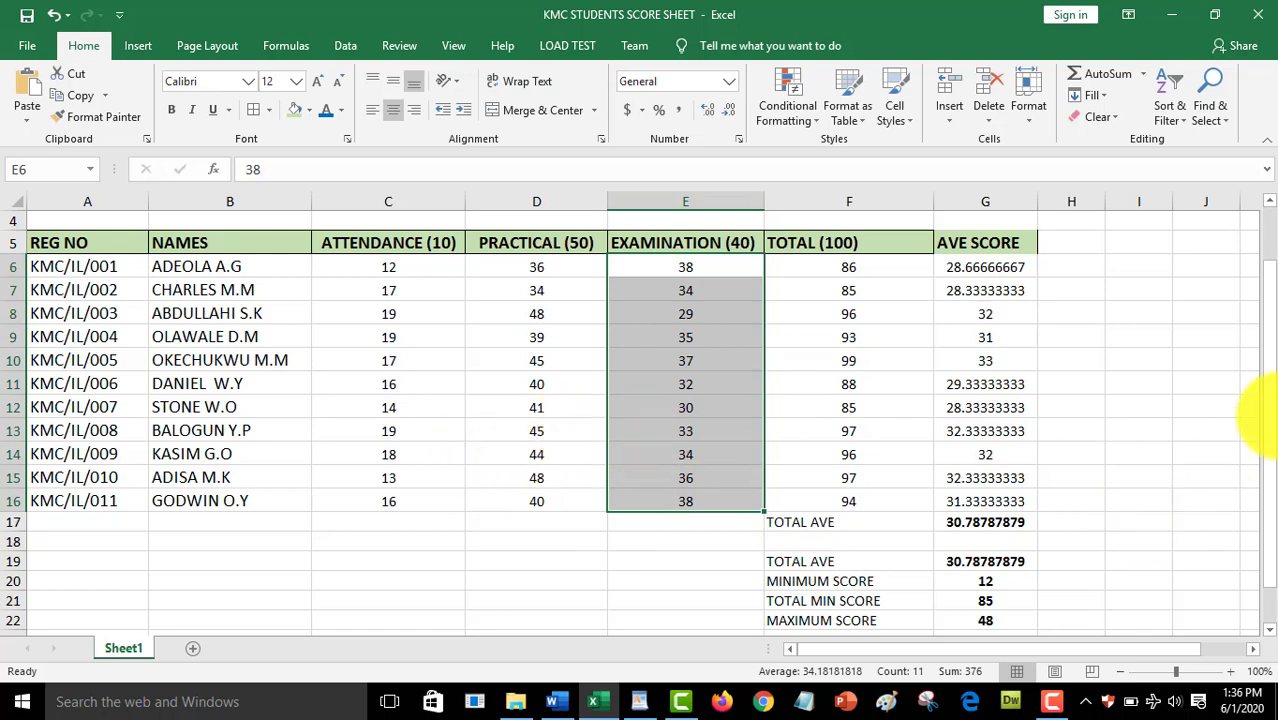
scroll(1270, 425, down, 1)
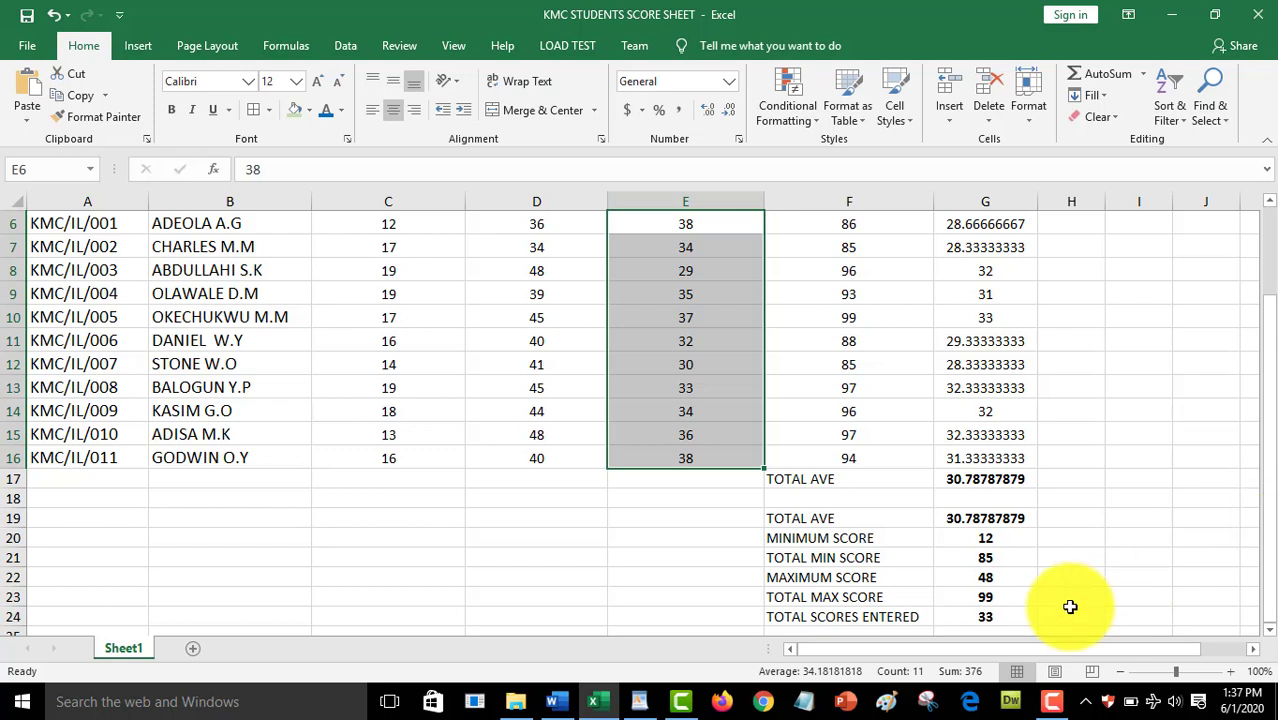
- Make the summary labels in F19:F24, from TOTAL AVE to TOTAL SCORES ENTERED, bold with a red font colour
click(847, 520)
drag(849, 549, 853, 610)
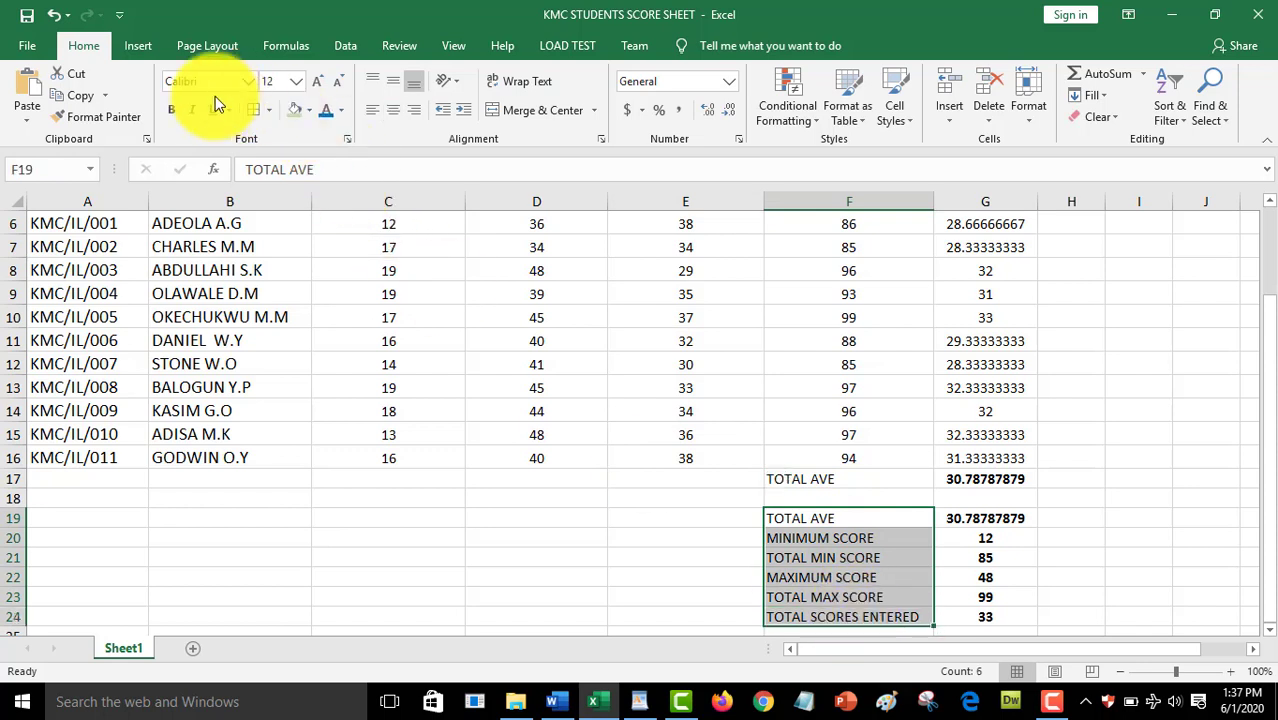
click(172, 111)
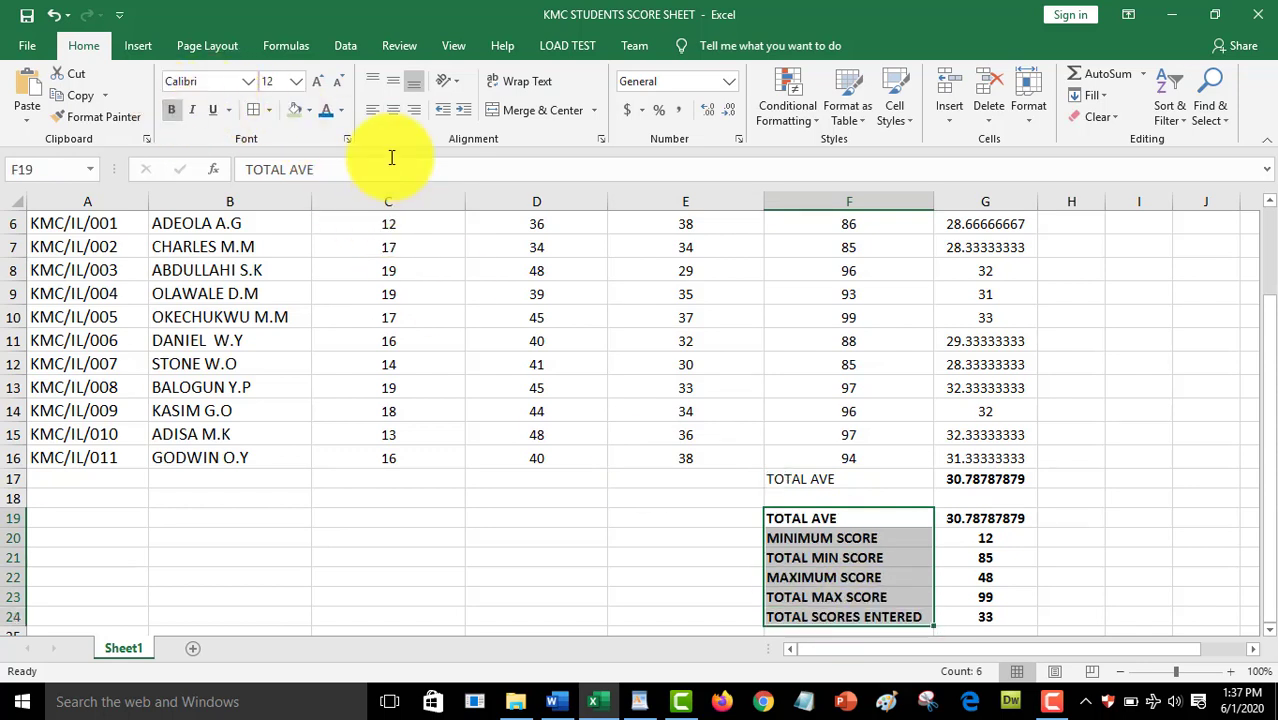
click(340, 110)
click(341, 278)
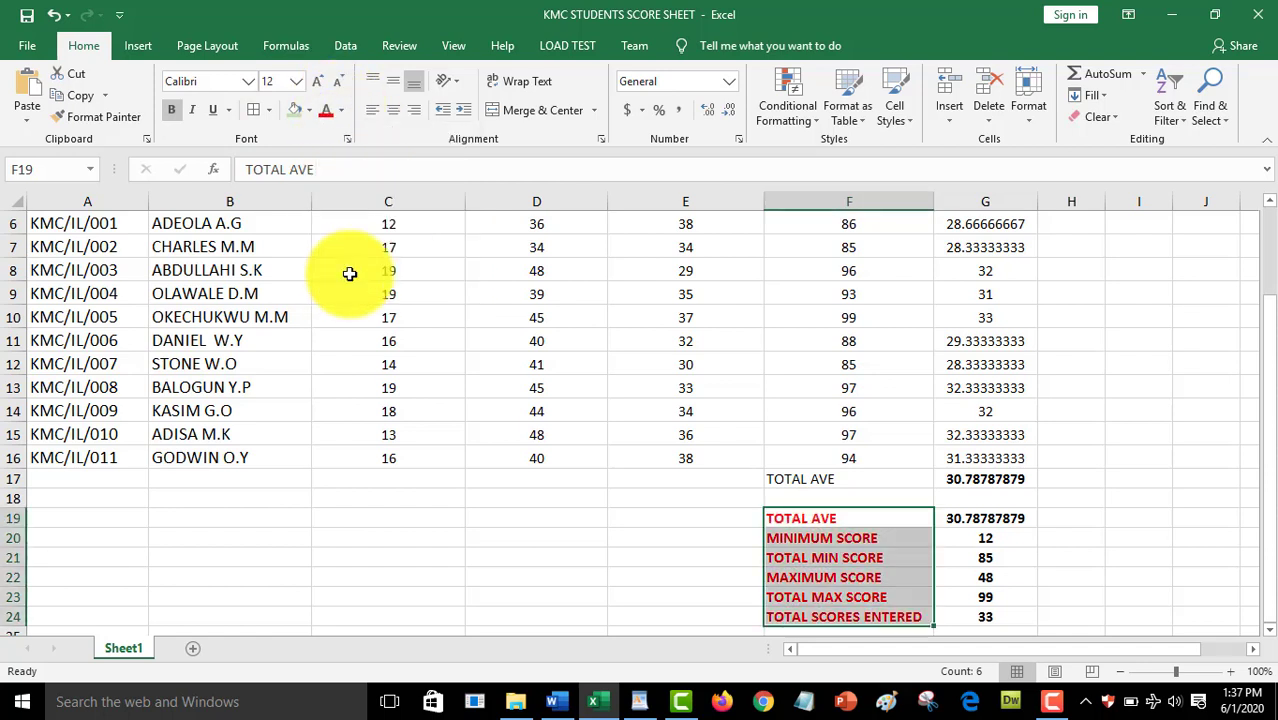
click(1112, 498)
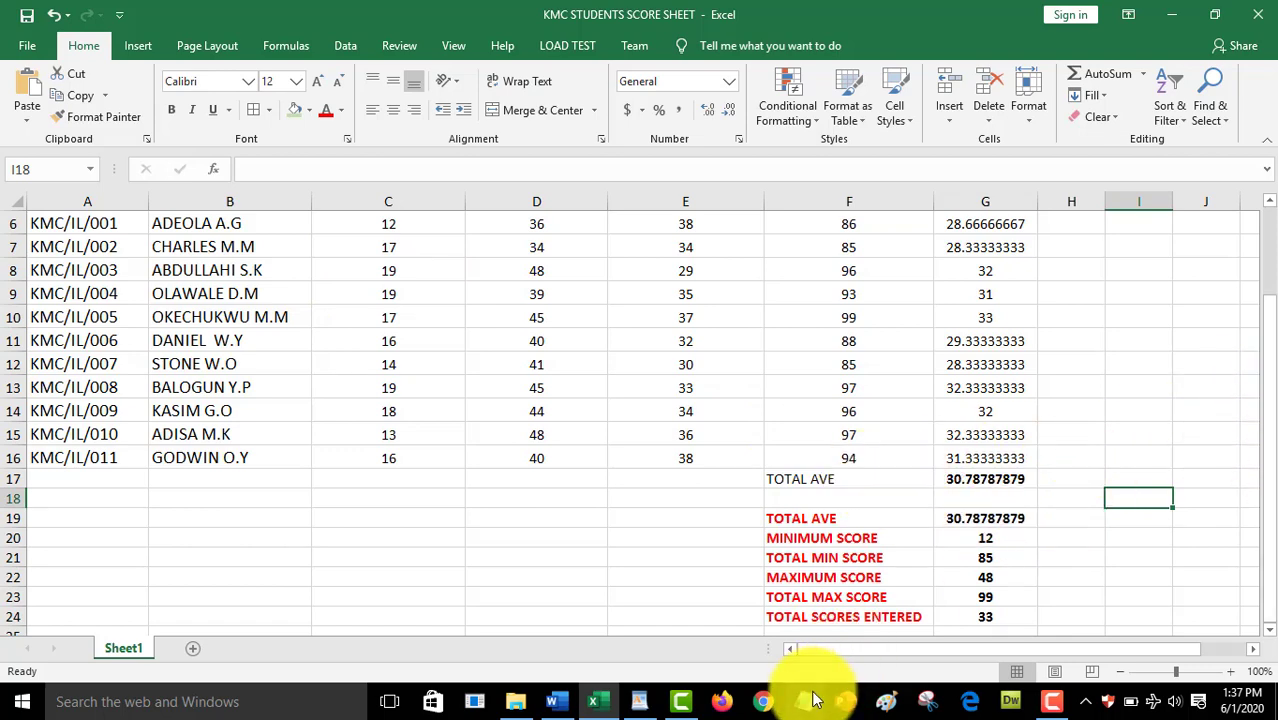
- Switch to the WordPad task document and review it from the calculation questions back up to the ACTIVITIES list
click(633, 703)
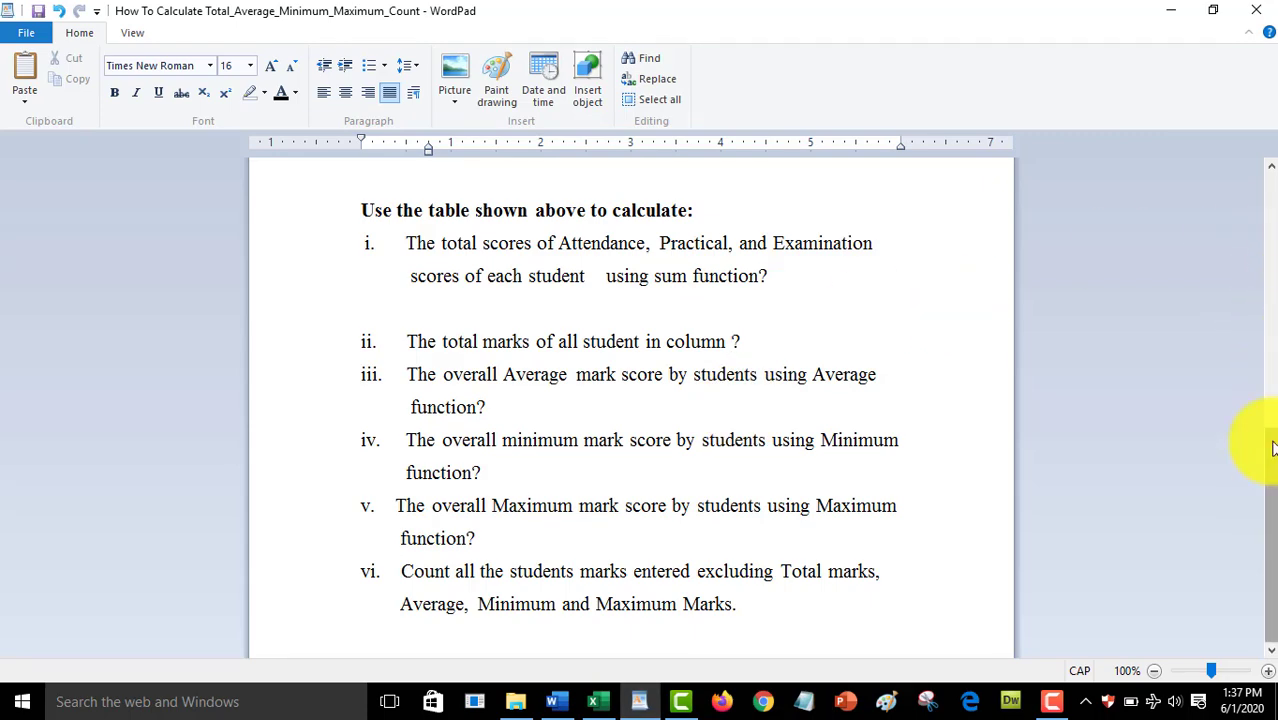
drag(1270, 443, 1267, 233)
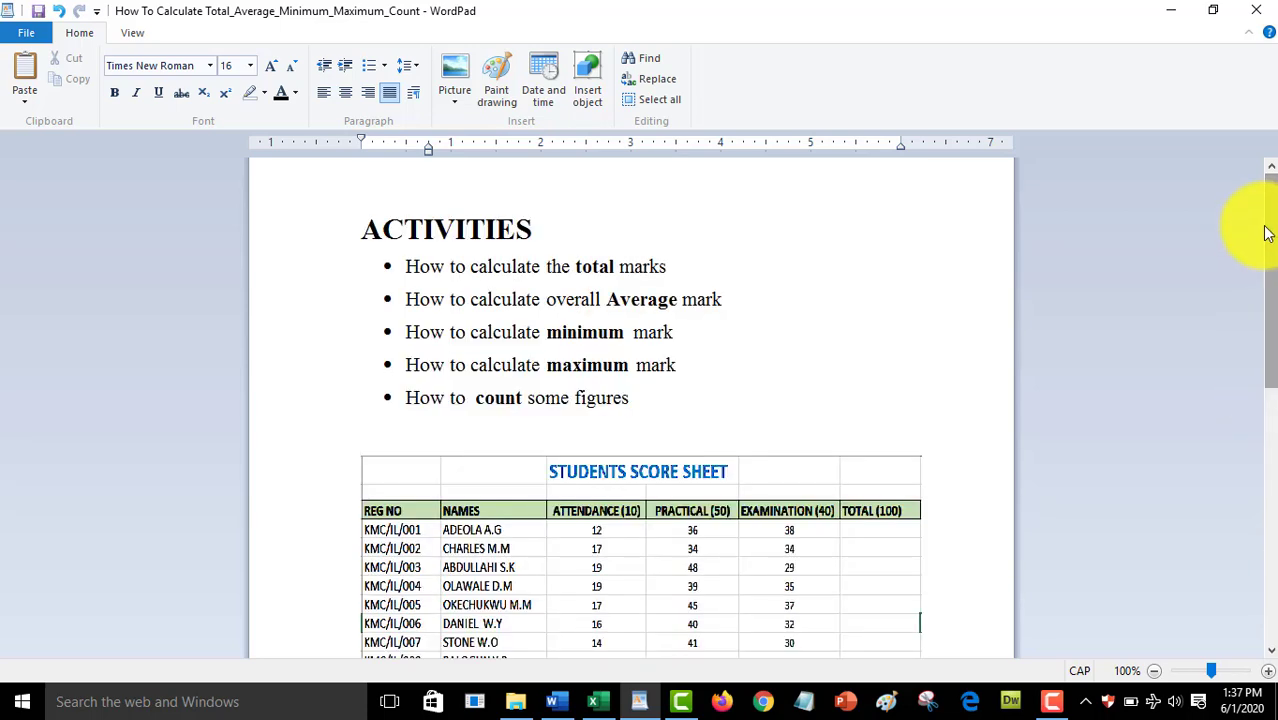